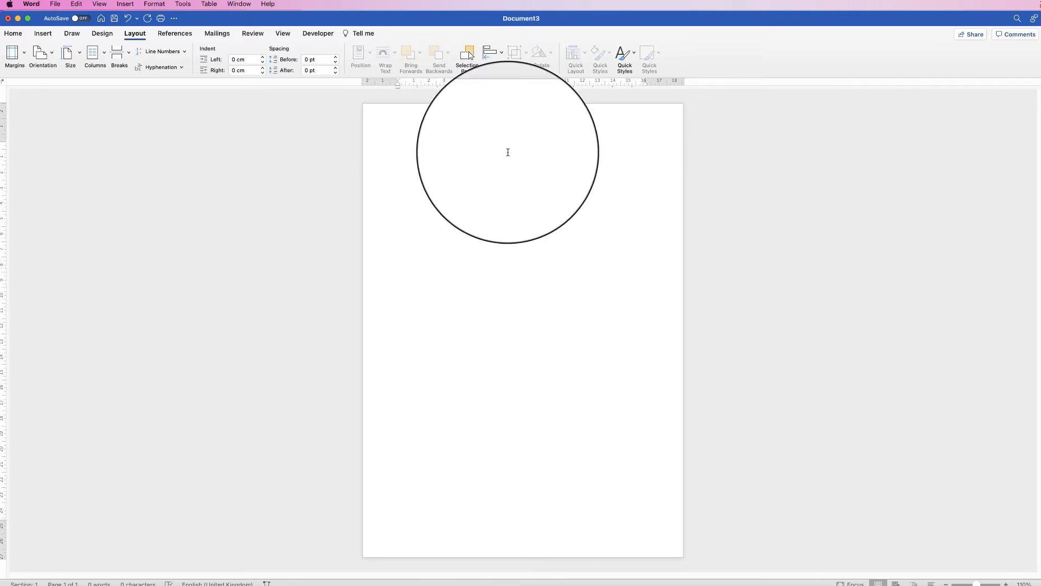
Set the page orientation to landscape.
click(52, 58)
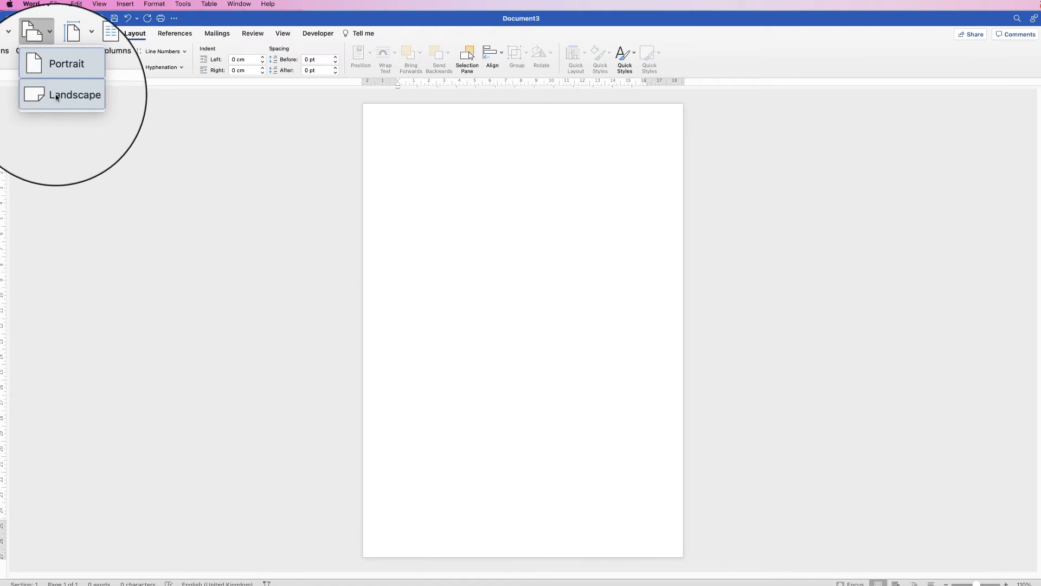
click(51, 95)
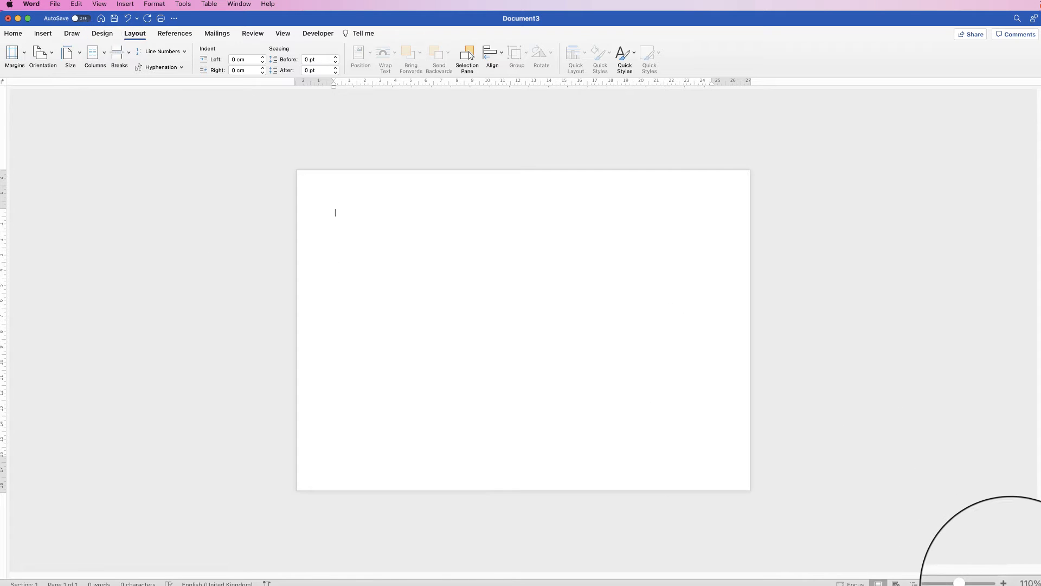
click(1007, 584)
click(1006, 584)
click(1006, 584)
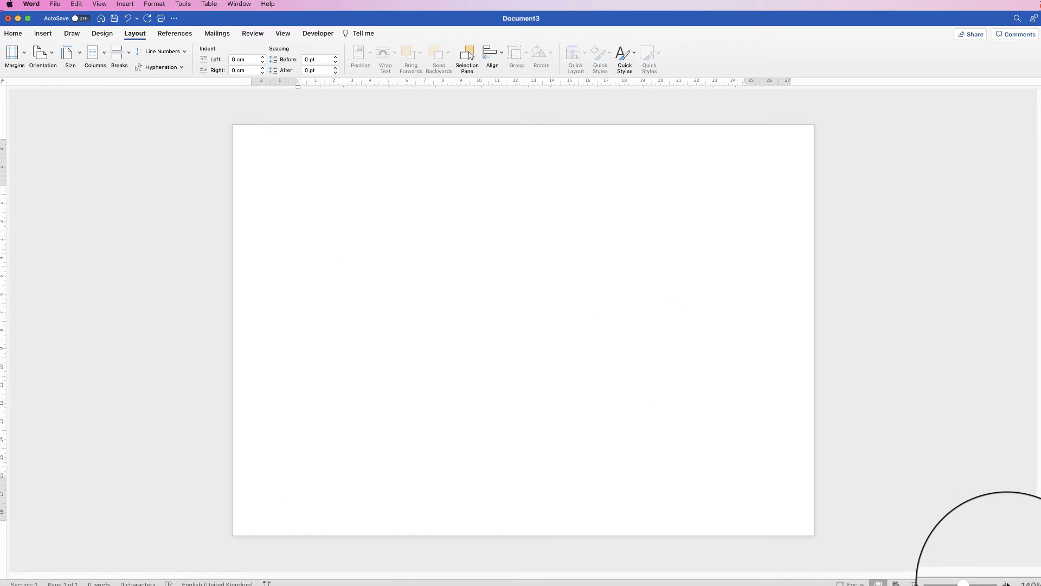
click(1006, 584)
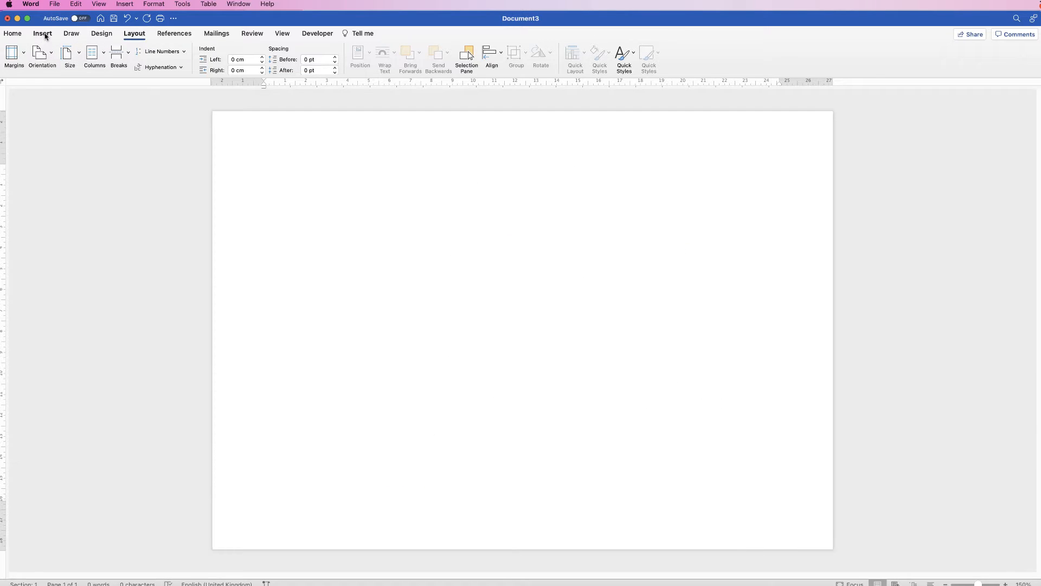
Insert a table with 7 columns and 6 rows.
click(42, 33)
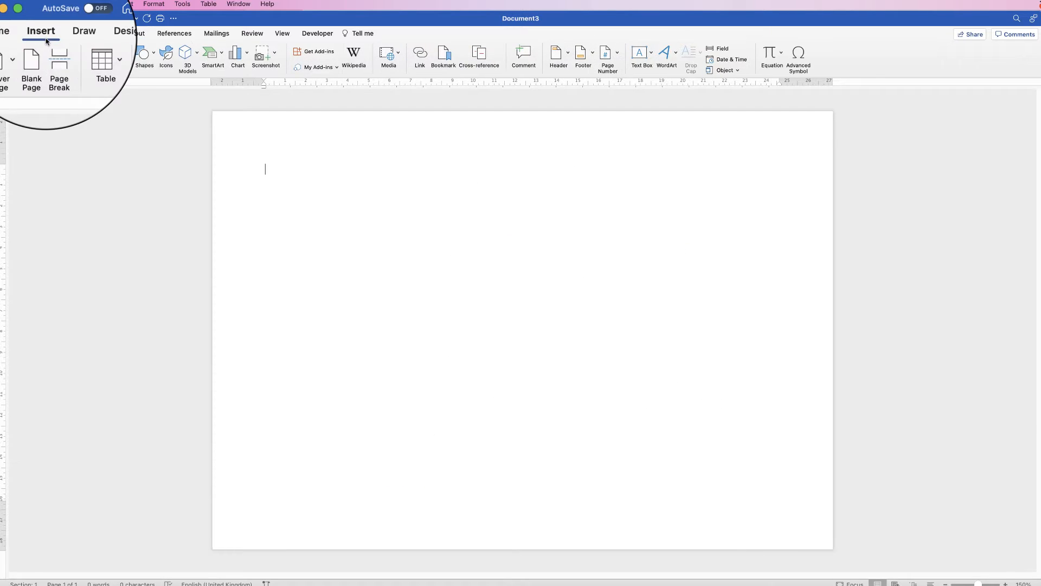
click(96, 54)
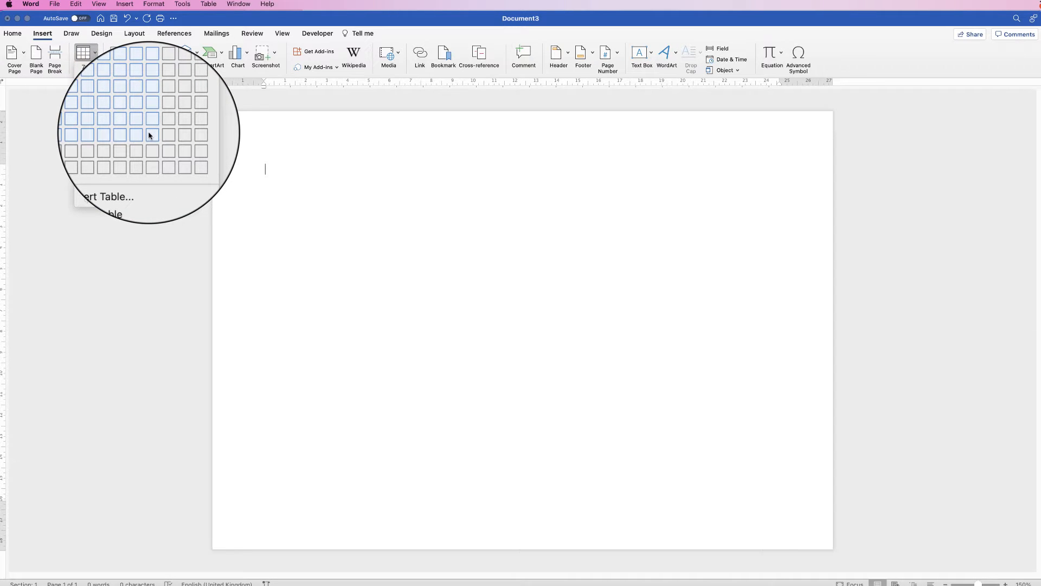
click(172, 135)
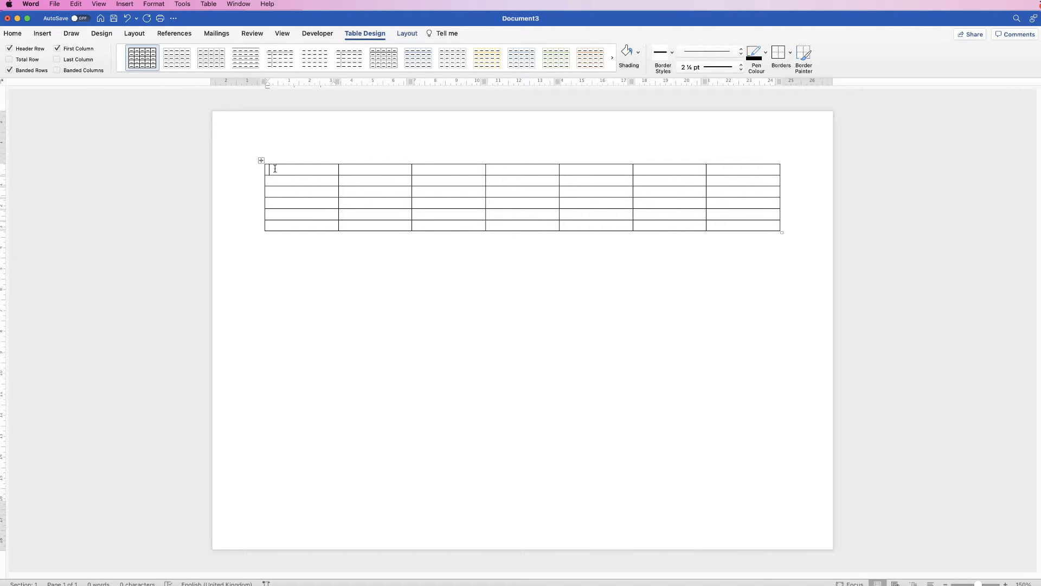
Add one empty line above the table.
key(Return)
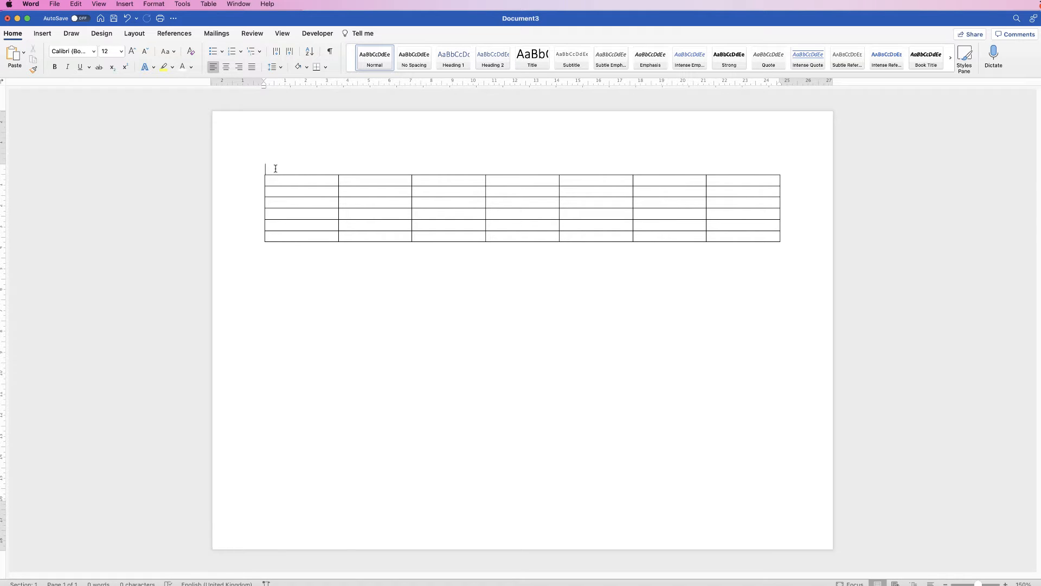
key(Return)
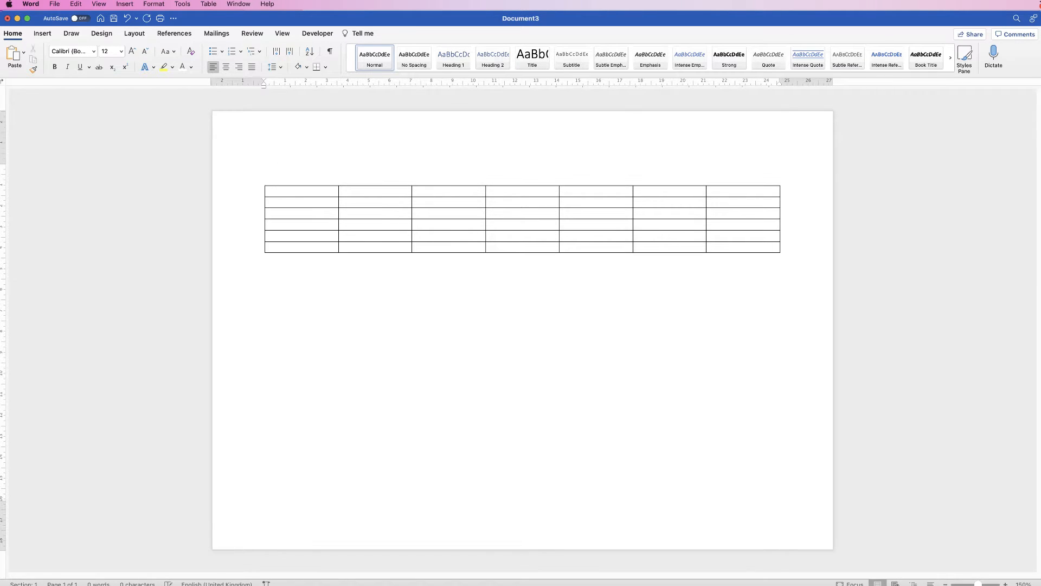
key(BackSpace)
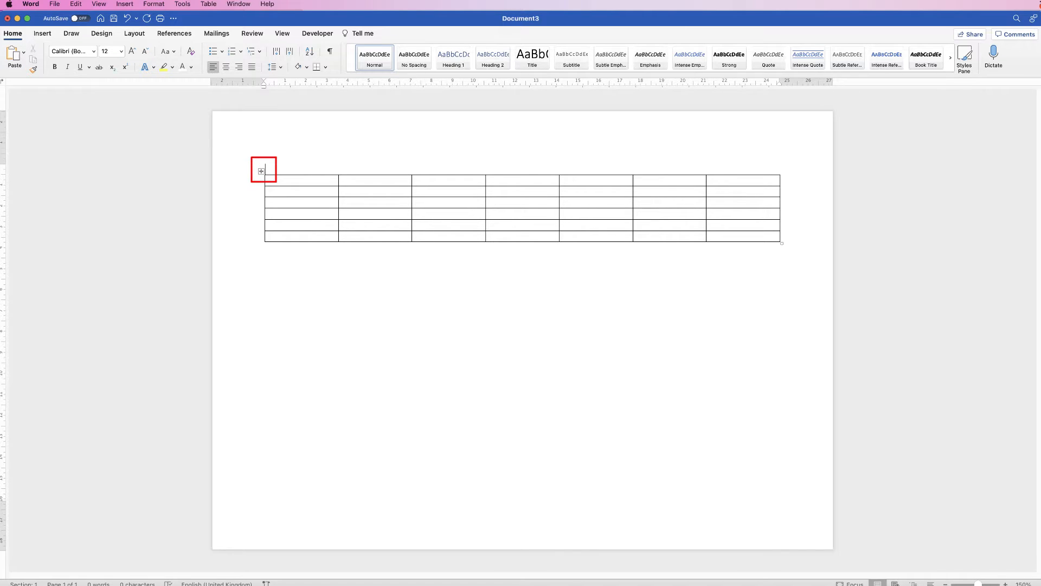
Set the height of rows two to six to 2.7 cm.
click(261, 171)
click(269, 213)
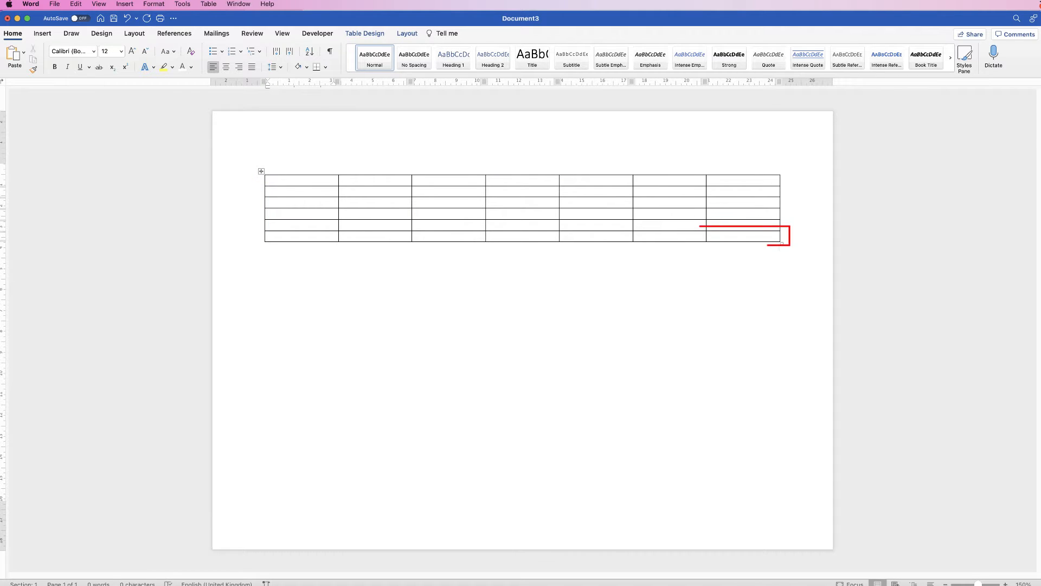
mouse_move(743, 236)
mouse_down()
mouse_move(450, 180)
mouse_move(282, 180)
mouse_up()
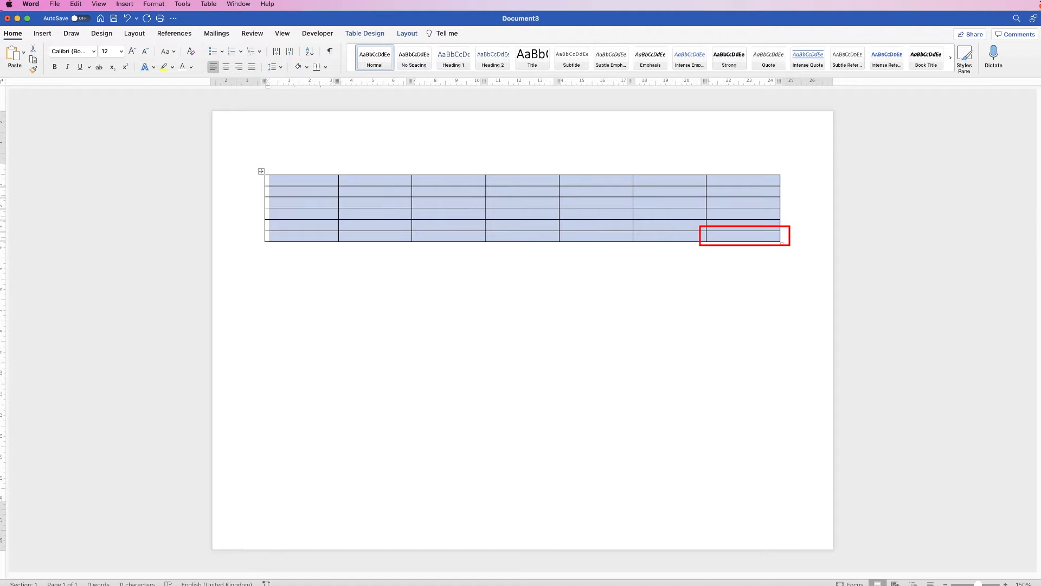
click(43, 33)
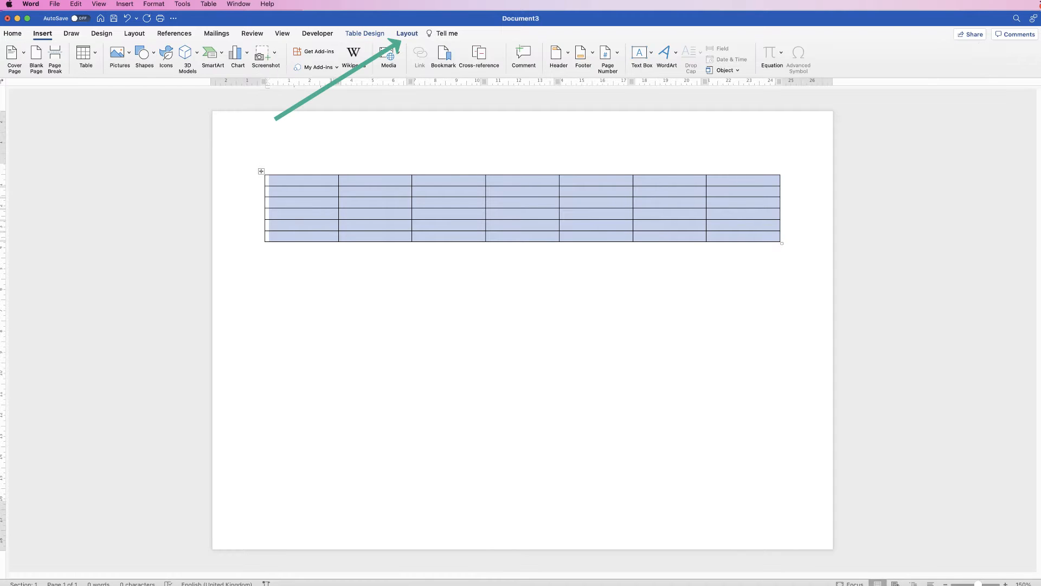
click(407, 33)
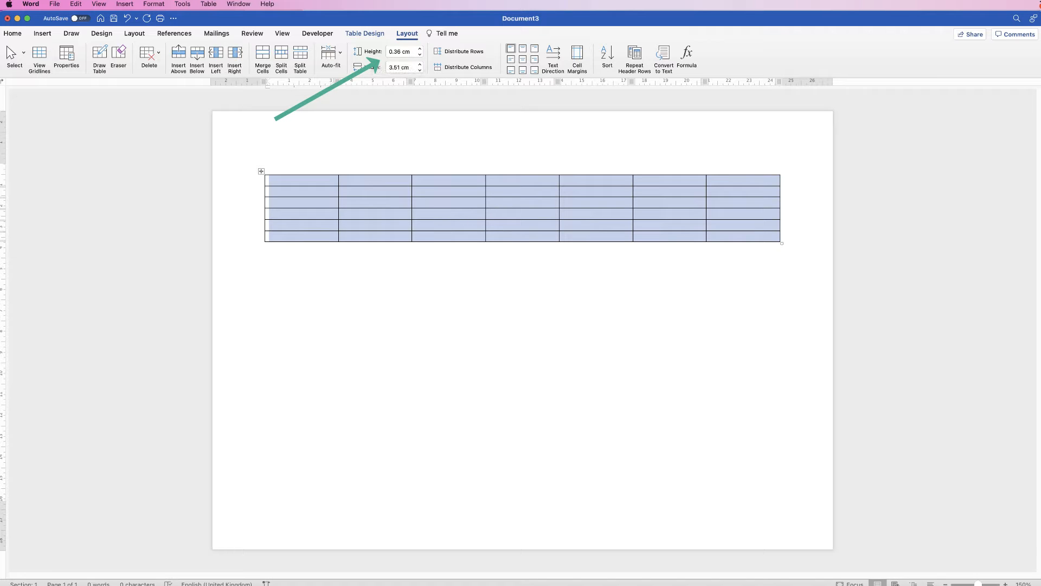
drag(748, 237, 301, 191)
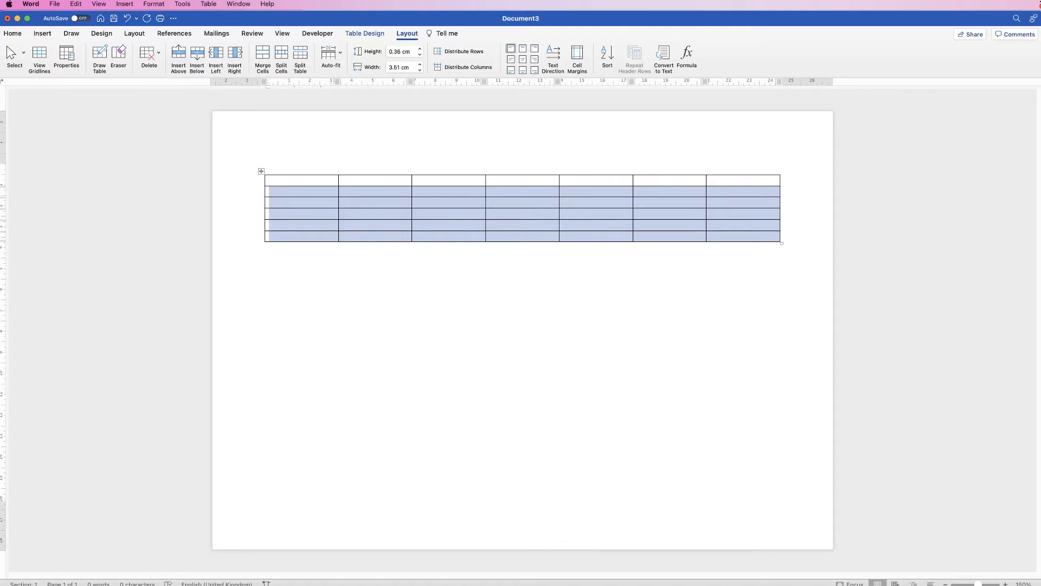
click(402, 51)
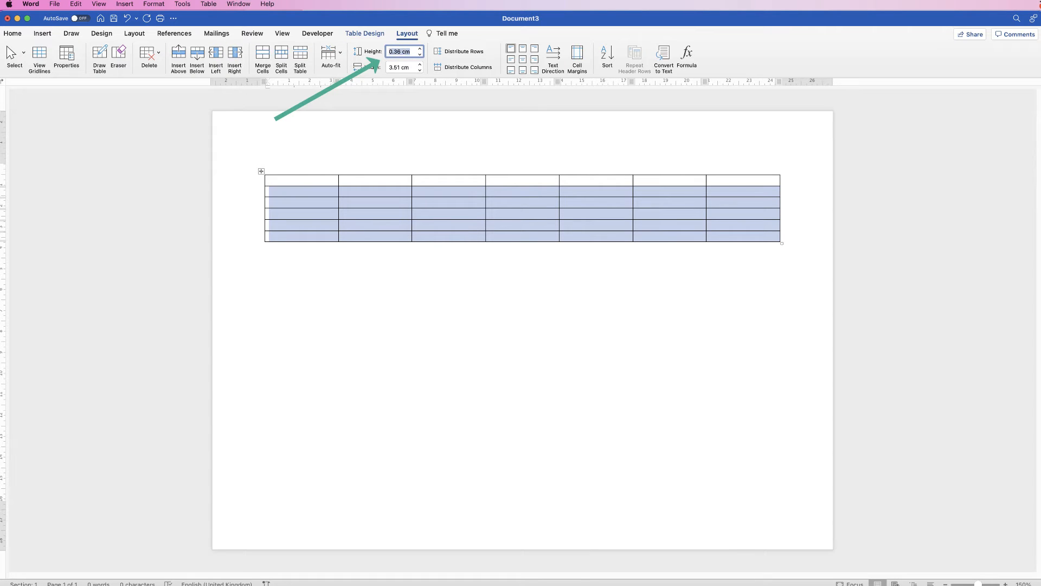
text(2.7)
key(Return)
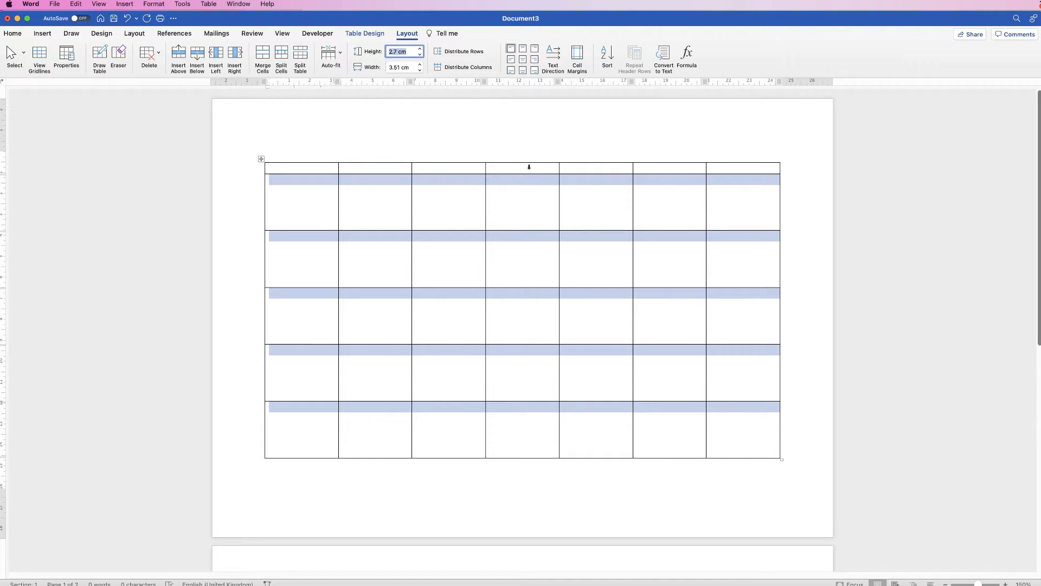
Set the first row's height to 1 cm.
drag(724, 168, 326, 165)
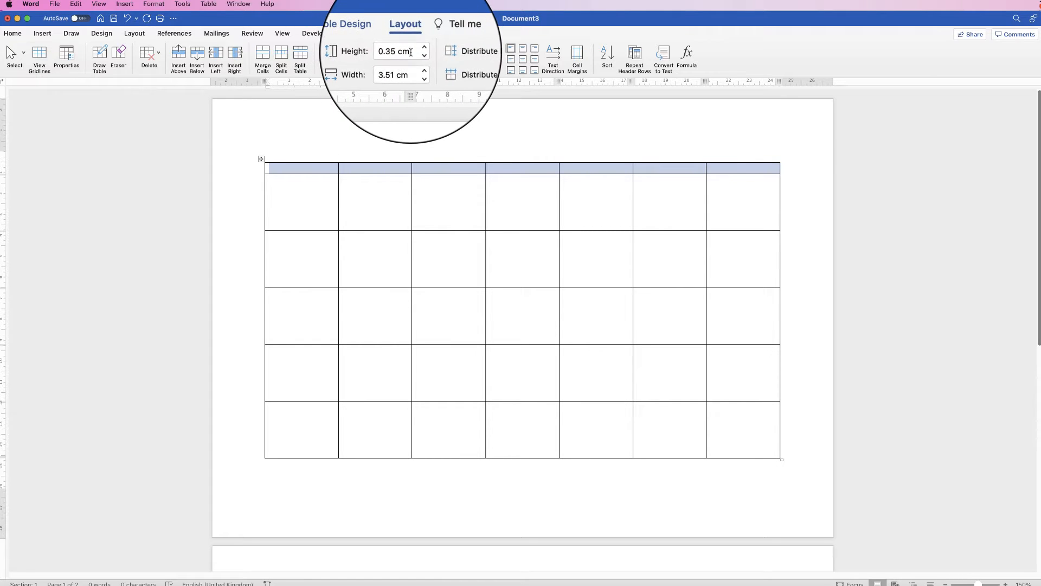
click(384, 53)
text(1)
key(Return)
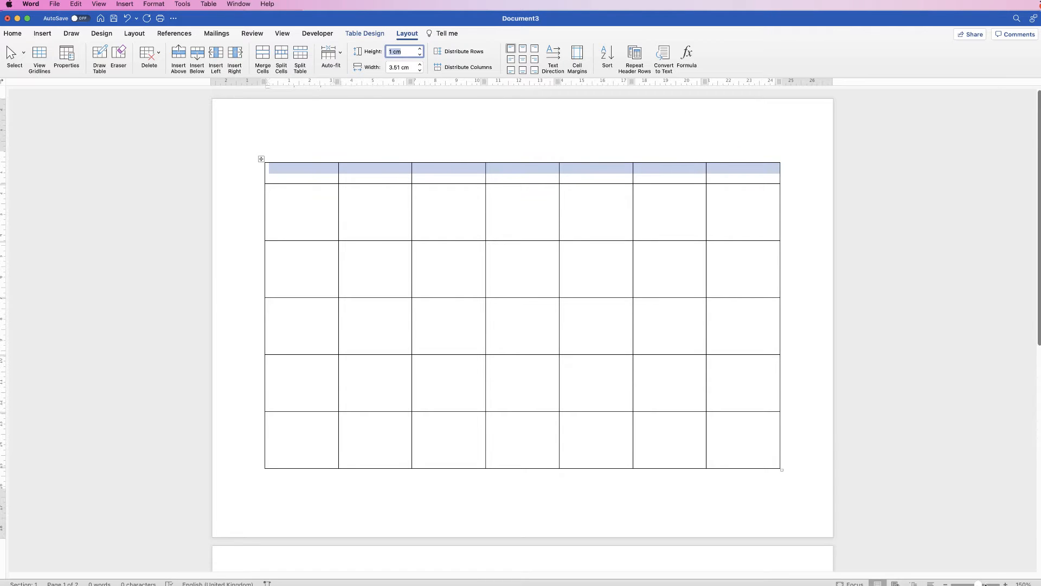
Reduce the bottom page margin so the table fits on a single page.
scroll(864, 514, down, 5)
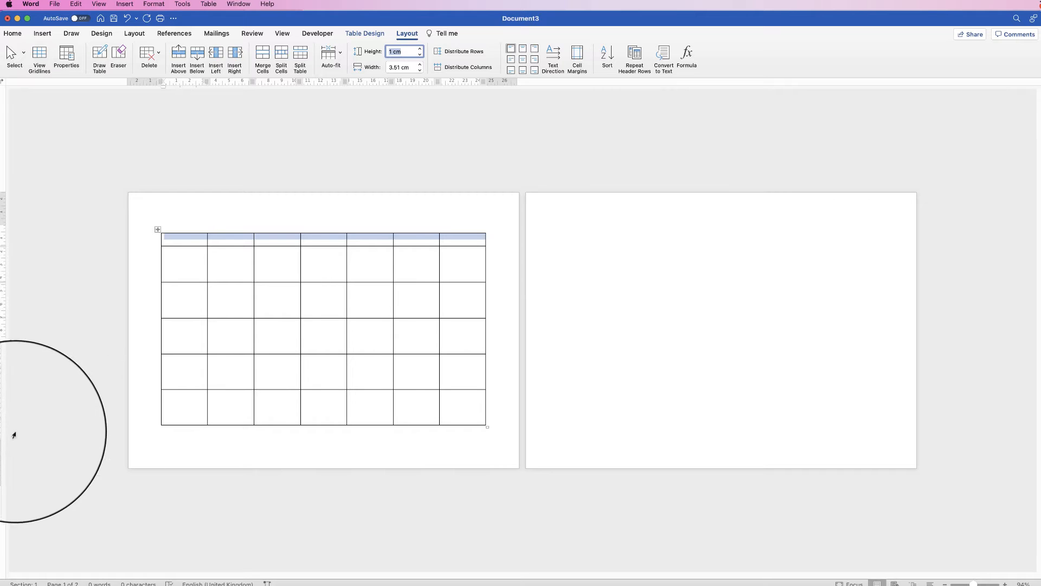
click(280, 37)
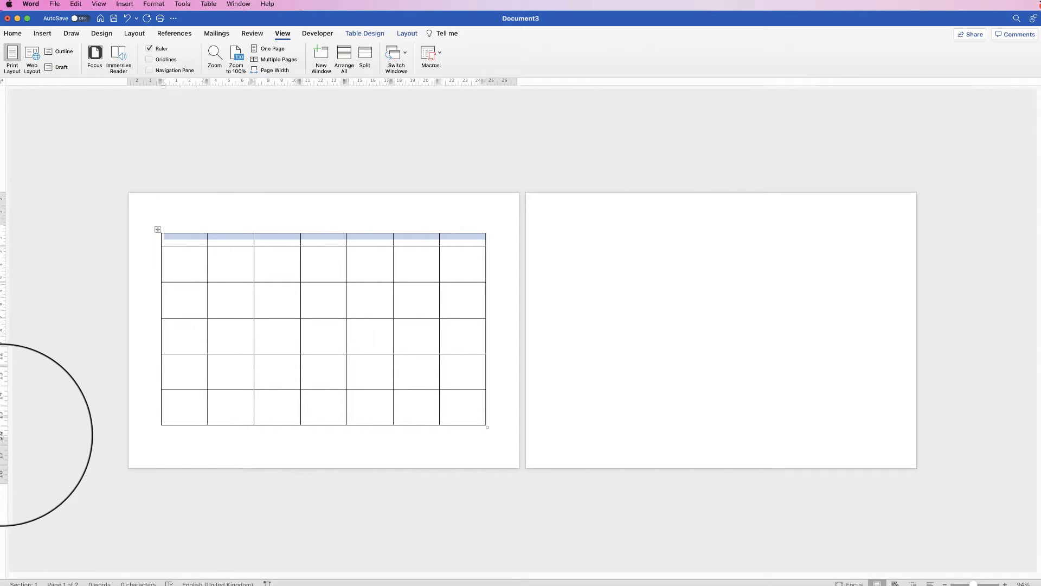
drag(3, 435, 2, 453)
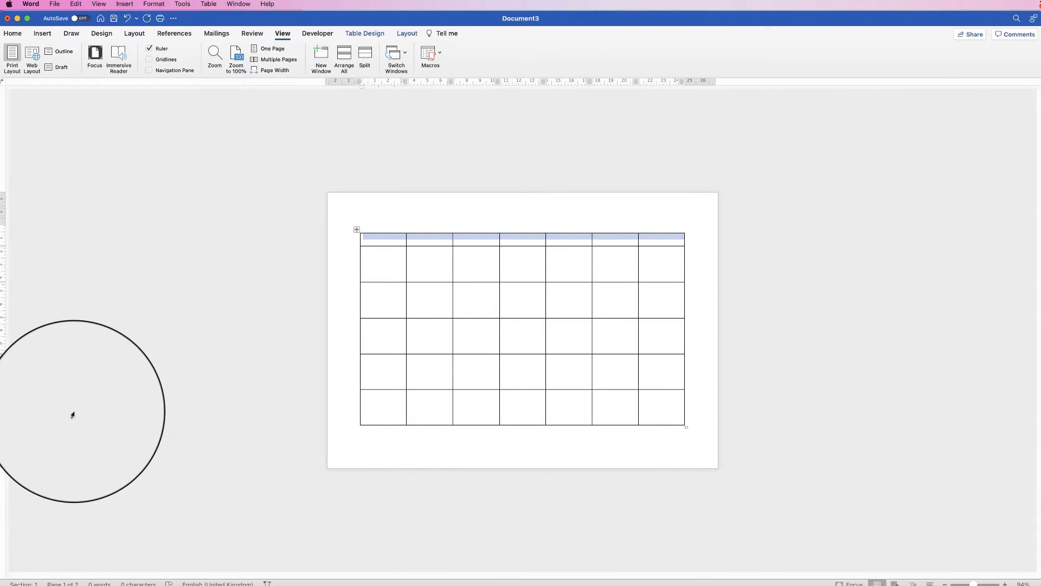
click(382, 236)
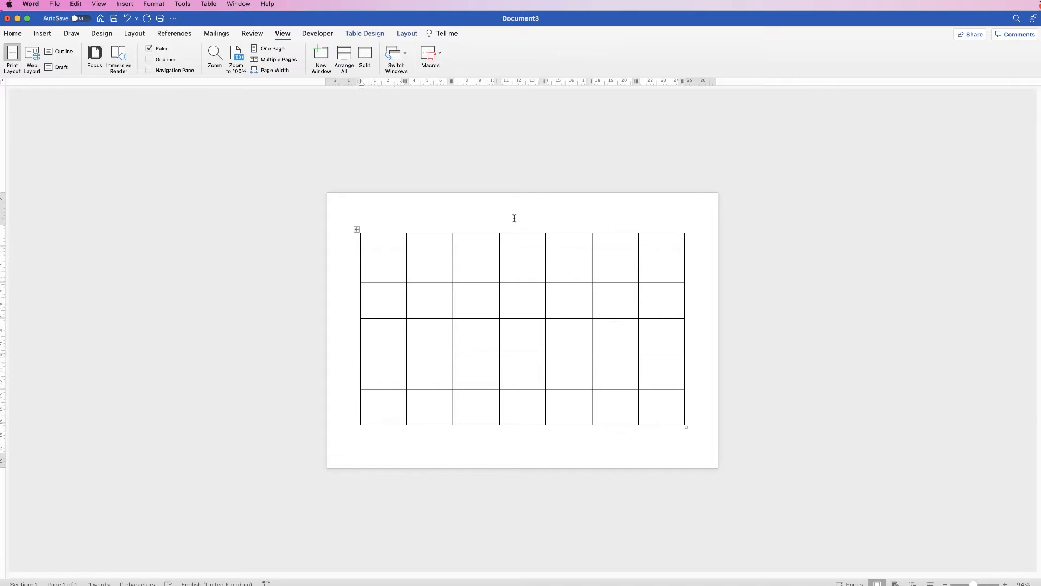
click(365, 228)
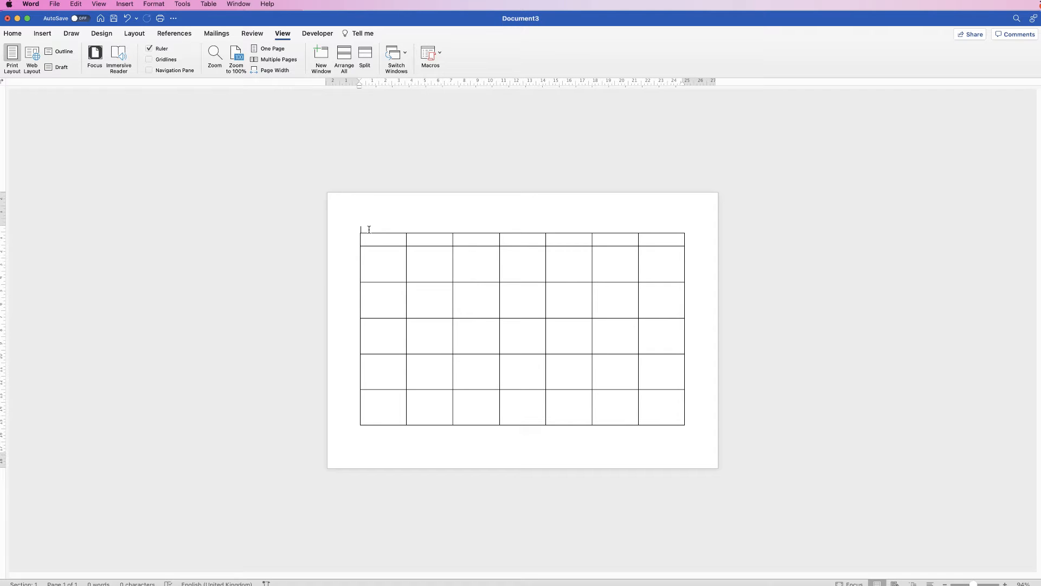
key(Return)
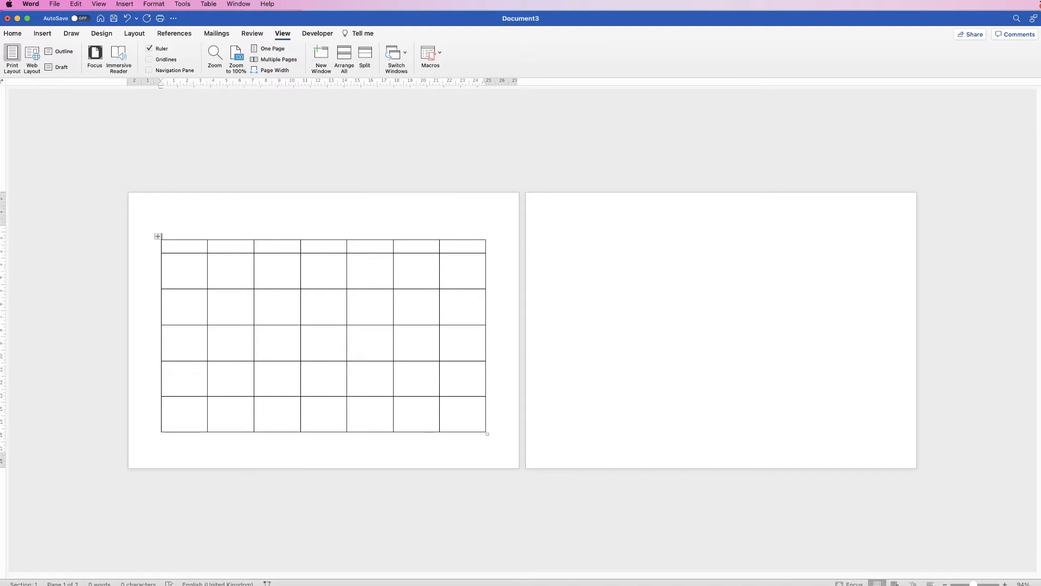
key(BackSpace)
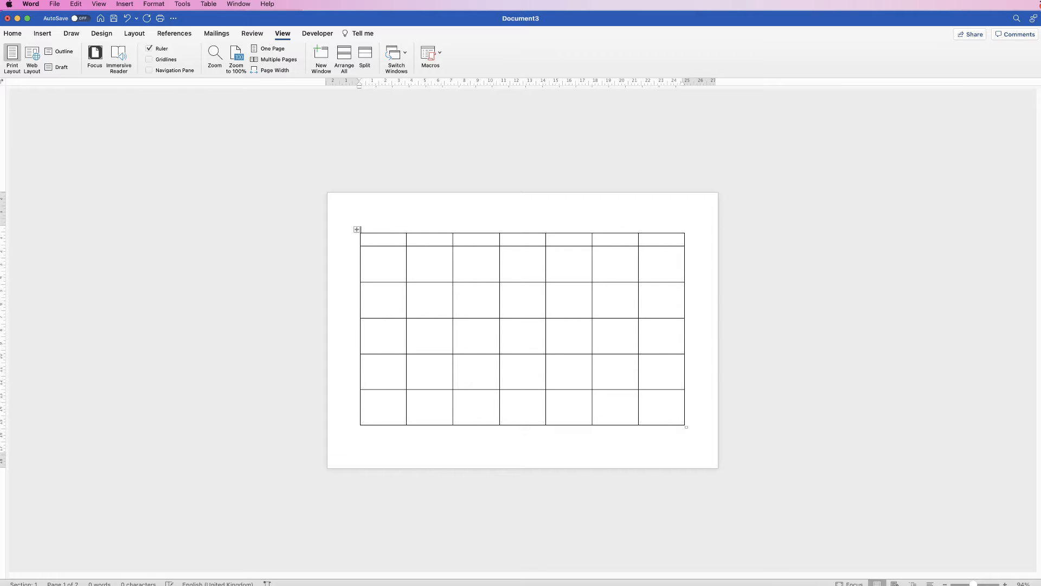
Enter 0900 - 1000 in the second cell of the header row.
scroll(523, 330, up, 5)
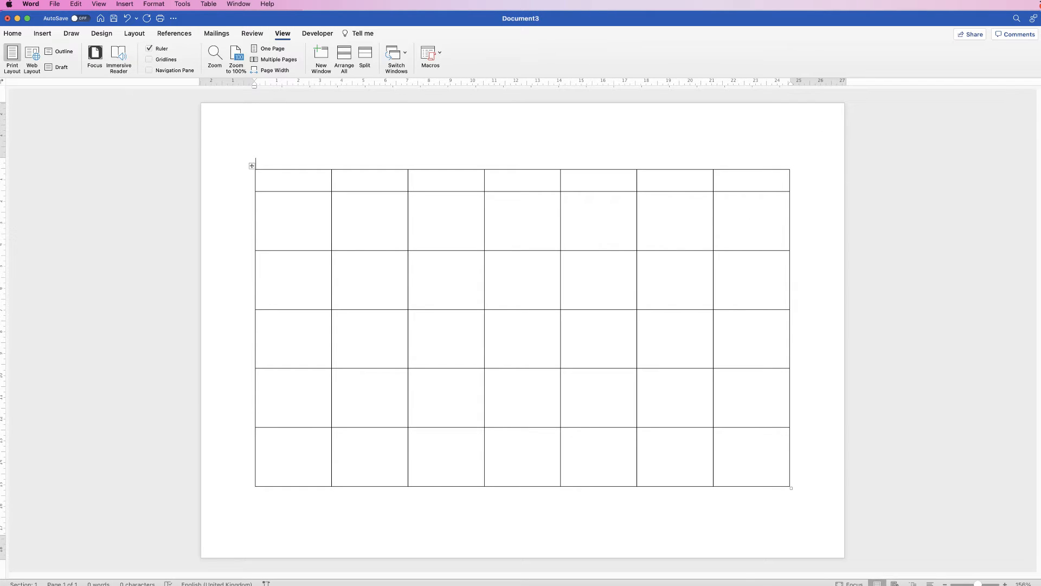
click(337, 176)
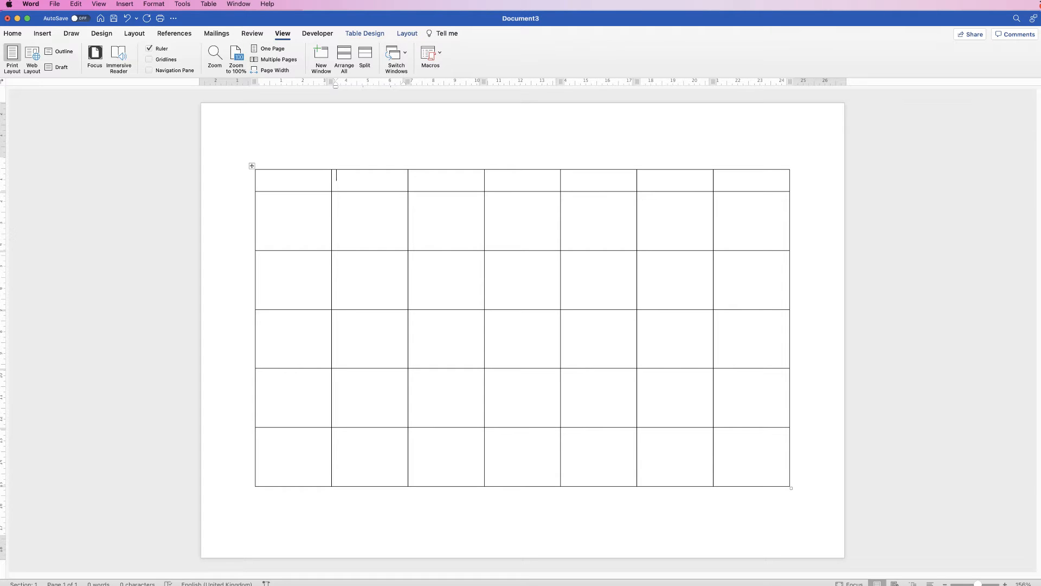
text(0900 - 1000)
Align the content of all table cells to the centre, both horizontally and vertically.
click(251, 165)
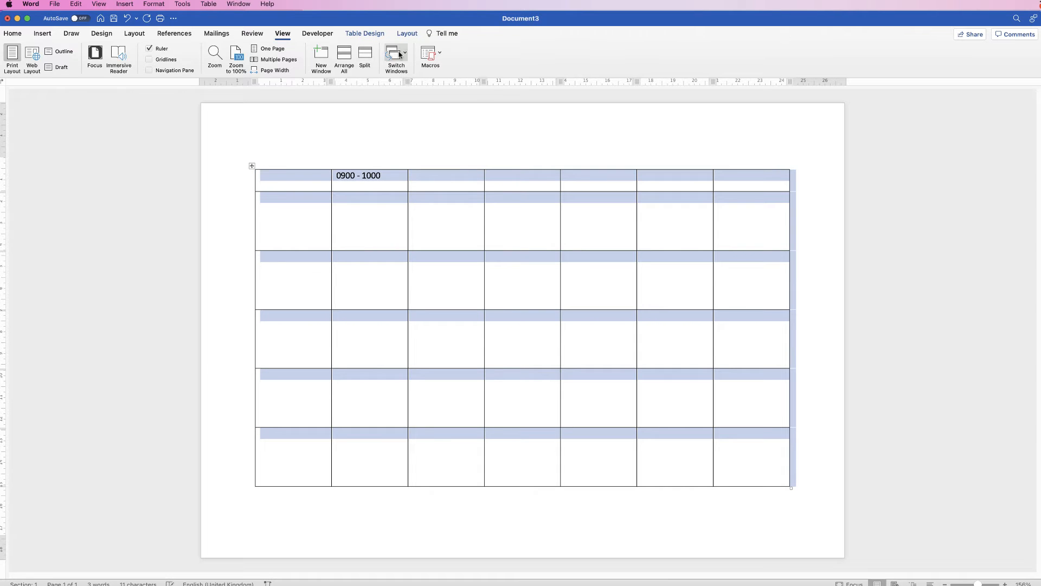
click(407, 33)
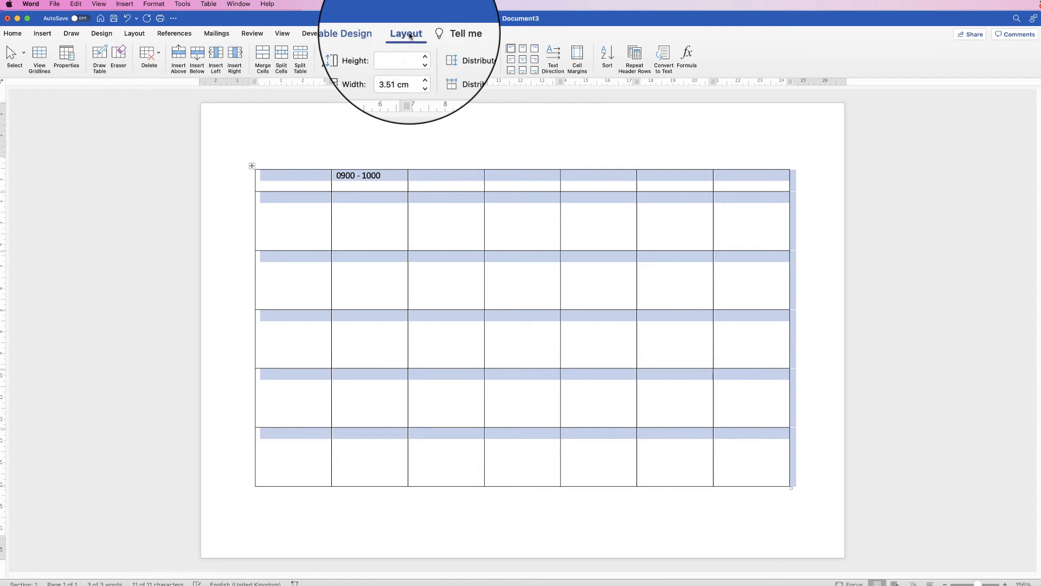
click(523, 61)
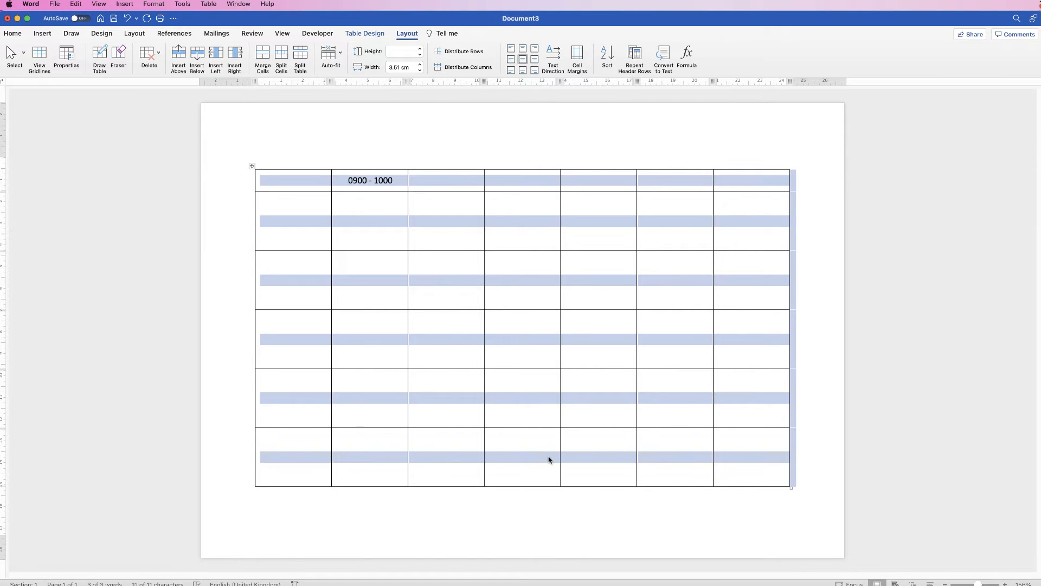
Fill the header with 1000 - 1100, 1100 - 1200, 13.30 – 14.30, 14.30 – 15.30 and the first column with MONDAY to FRIDAY.
click(448, 184)
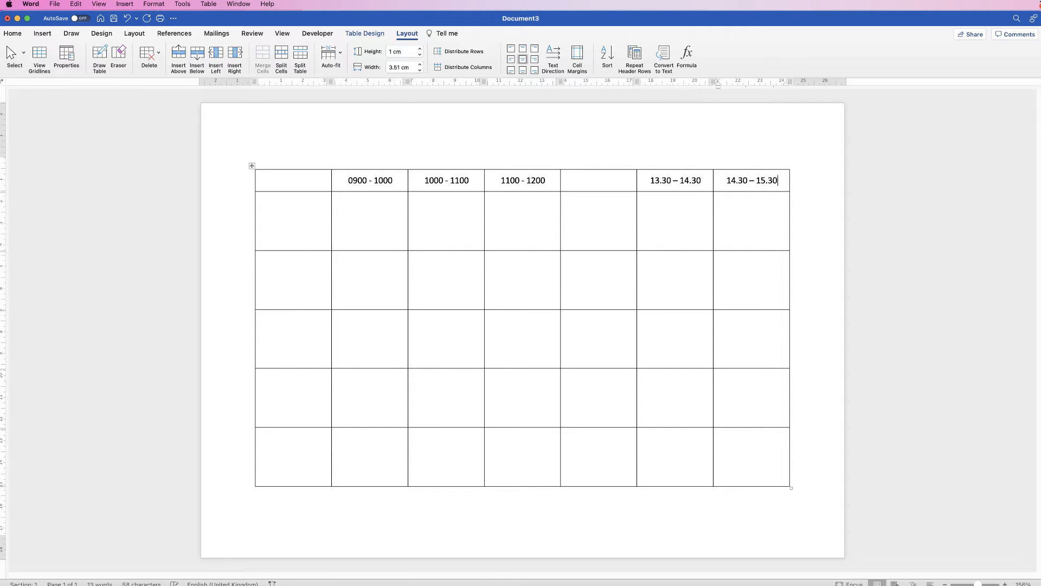
key(Down)
text(TUESDAY)
key(Down)
text(WEDNESDAY)
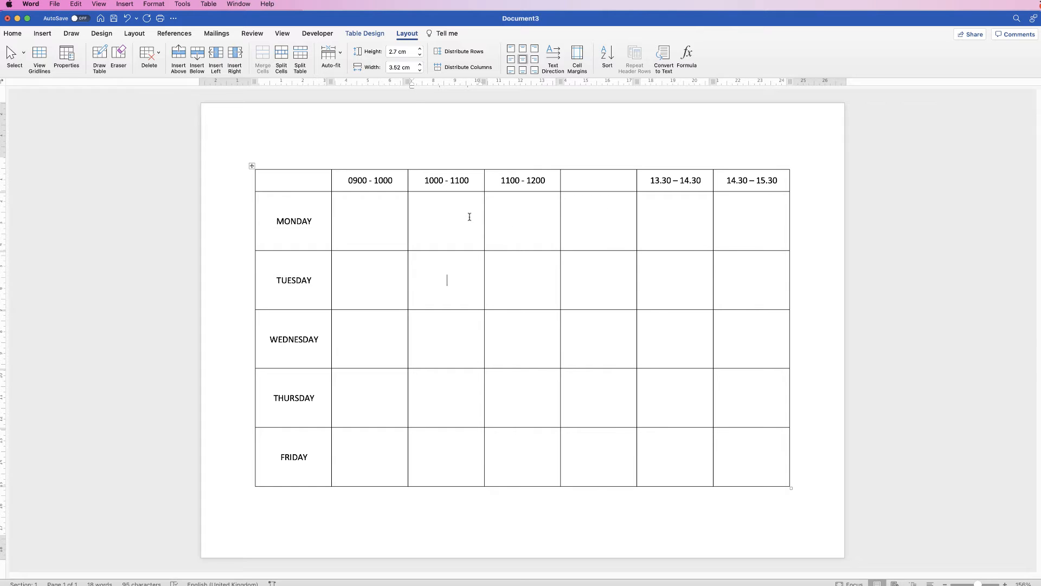
Merge Tuesday's 1000 - 1100 and 1100 - 1200 cells into one.
drag(474, 218, 498, 219)
drag(499, 259, 460, 282)
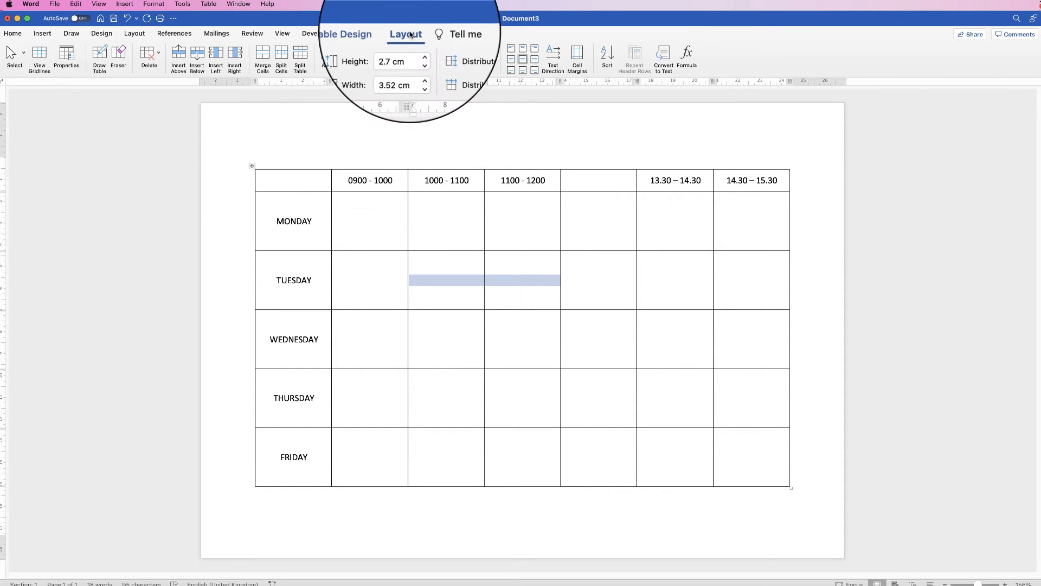
click(262, 55)
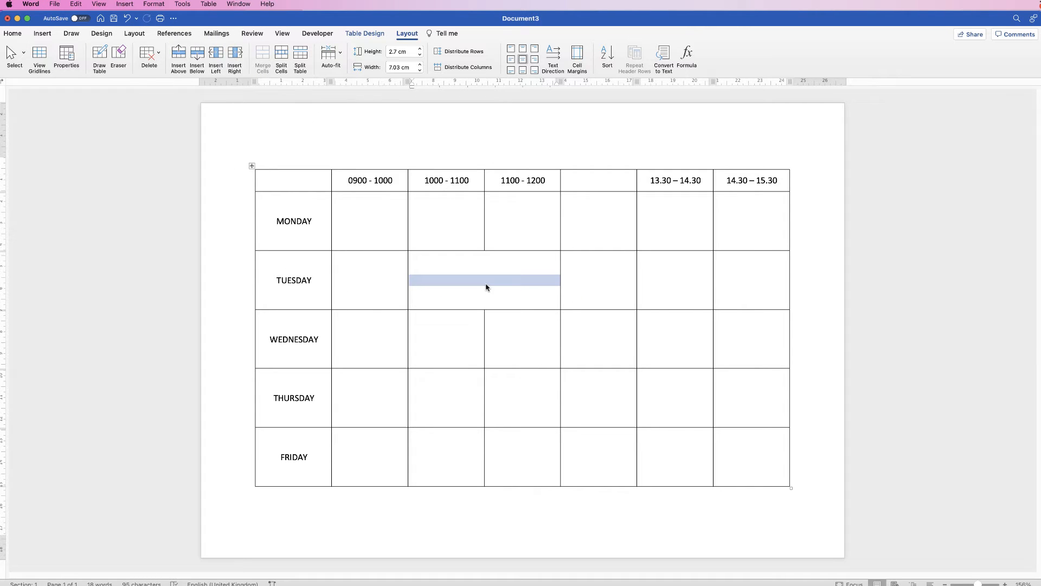
Enter ENGLISH in Tuesday's merged cell, then FRENCH and BIOLOGY in Monday's 1000 - 1100 and 1100 - 1200 cells.
text(ENGLISH)
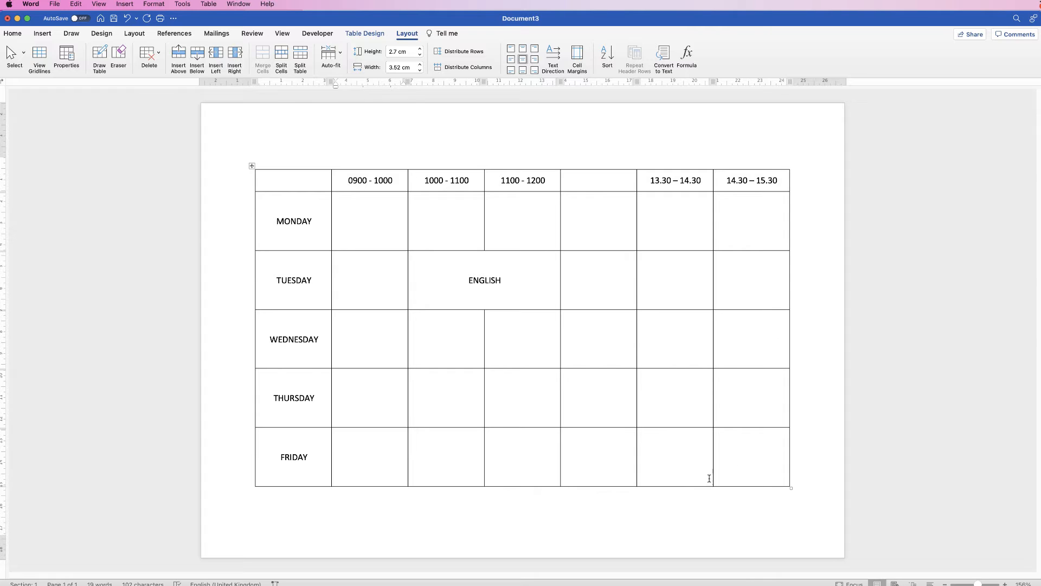
text(FRENCH)
key(Tab)
text(BIOLO)
Copy MATHS from Monday's 0900 - 1000 cell and paste it into Thursday's 1100 - 1200 cell.
double_click(371, 221)
key(cmd+c)
click(522, 397)
key(cmd+v)
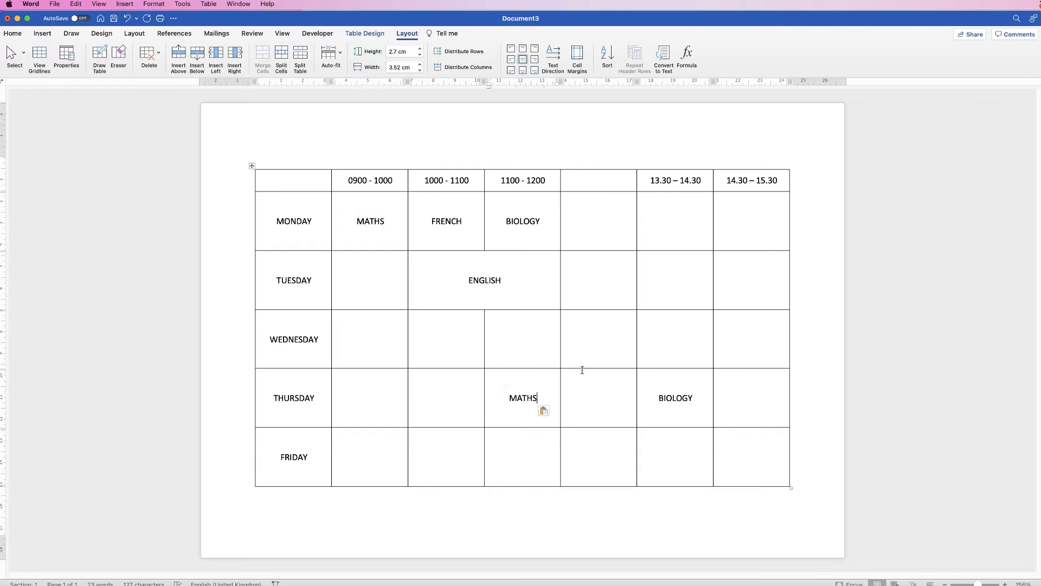
Merge Thursday's 1000 - 1100 and 1100 - 1200 cells, and merge Monday's two afternoon cells entering GAMES.
drag(434, 398, 531, 398)
click(262, 58)
drag(673, 221, 754, 221)
click(262, 59)
text(GAMES)
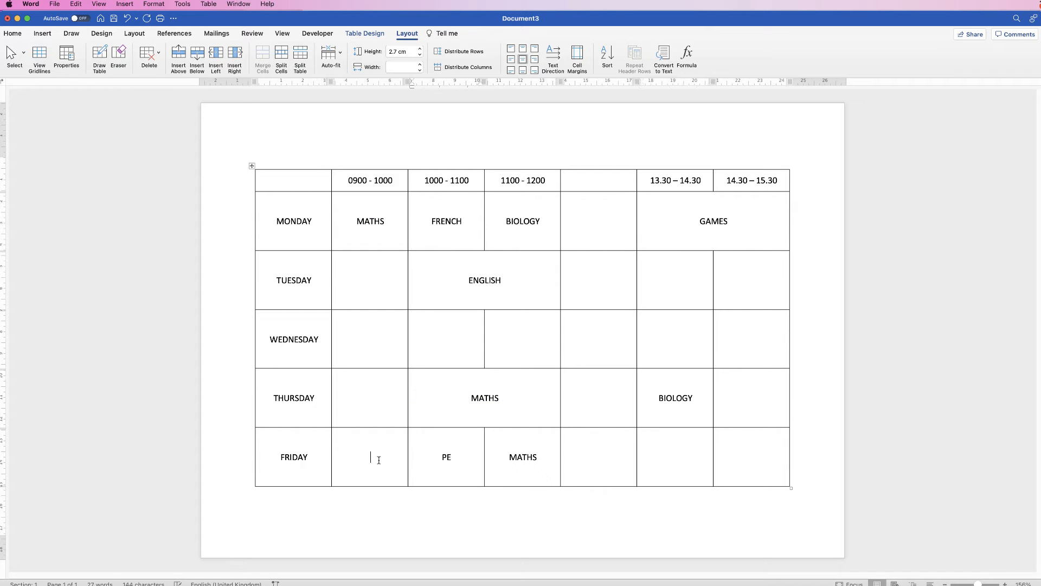
Copy CHEMISTRY from Friday's 0900 - 1000 cell into Tuesday's 0900 - 1000 cell.
double_click(389, 456)
key(cmd+c)
click(373, 294)
key(cmd+v)
Fill Wednesday's morning cells with MATHS, PHYSICS and GEOGRAPHY, and Tuesday's 14.30 – 15.30 cell with COMPUTING.
text(MATHS)
key(Tab)
text(PHYSICS)
key(Tab)
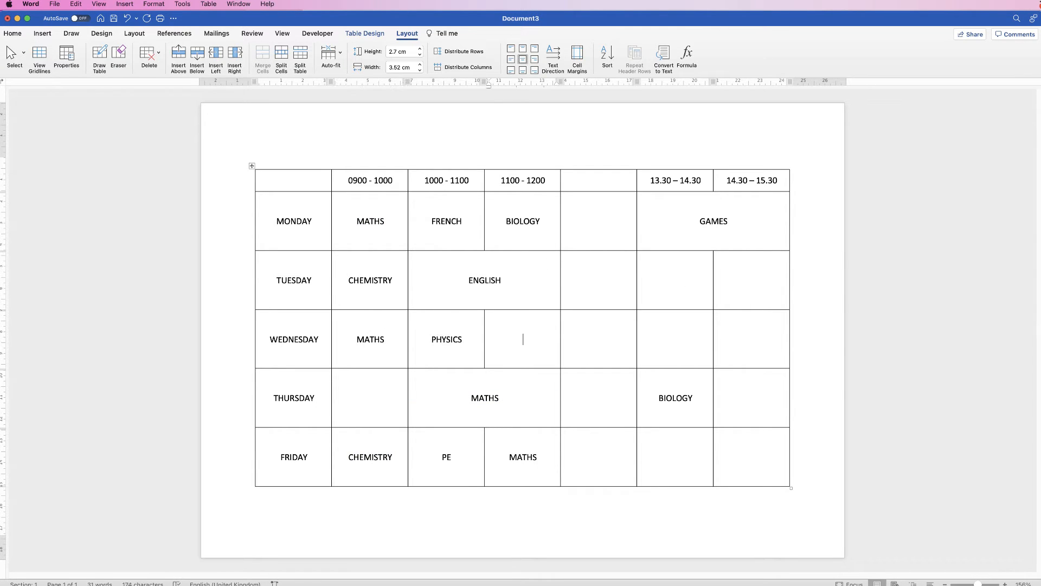
text(GEOGRAPHYCOMPUTING)
Merge Wednesday's two afternoon cells and enter HISTORY.
drag(676, 339, 751, 339)
click(263, 58)
text(HISTORY)
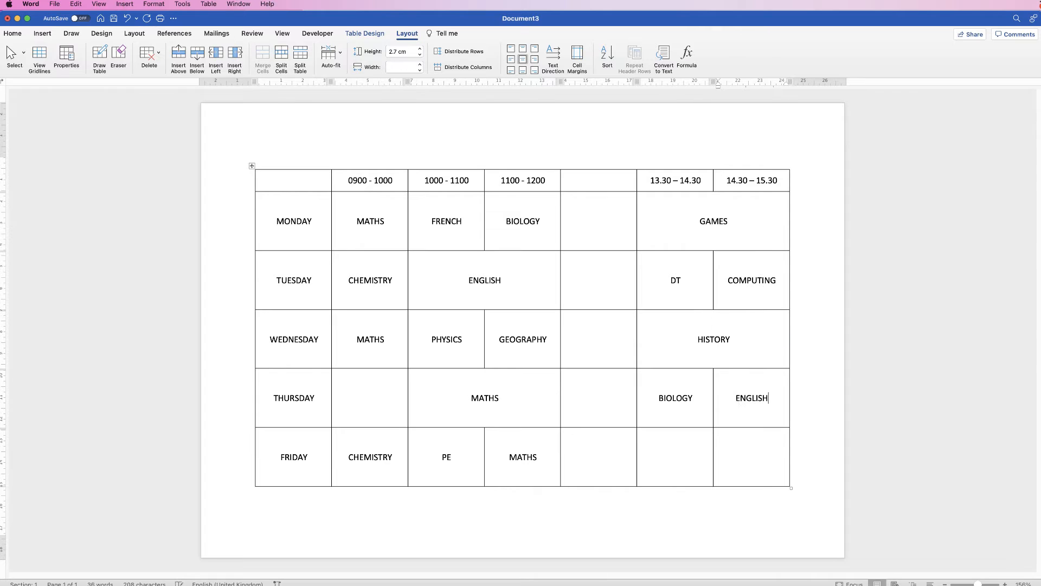
Enter GEOGRAPHY in Friday's 13.30 – 14.30 cell and move to the next cell.
click(675, 457)
text(GEOGRAPHY)
key(Tab)
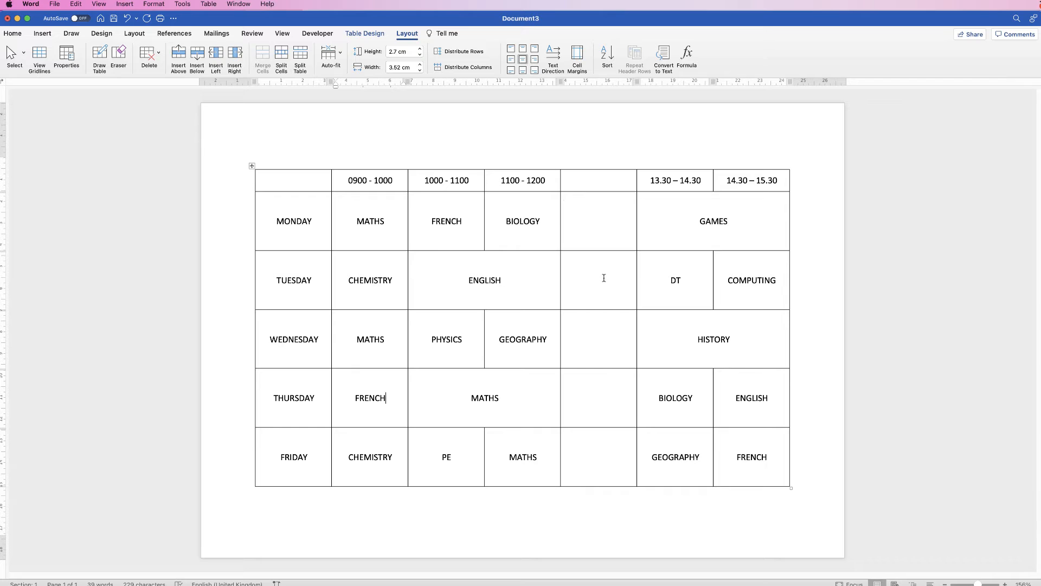
Set the font of all lesson cells to Arial Rounded MT.
drag(775, 460, 389, 225)
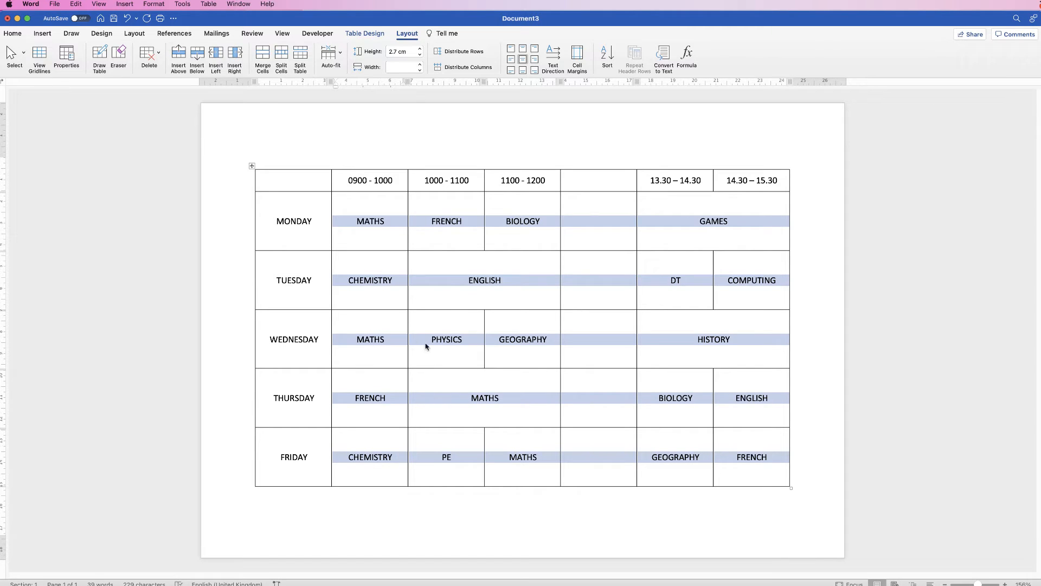
click(12, 33)
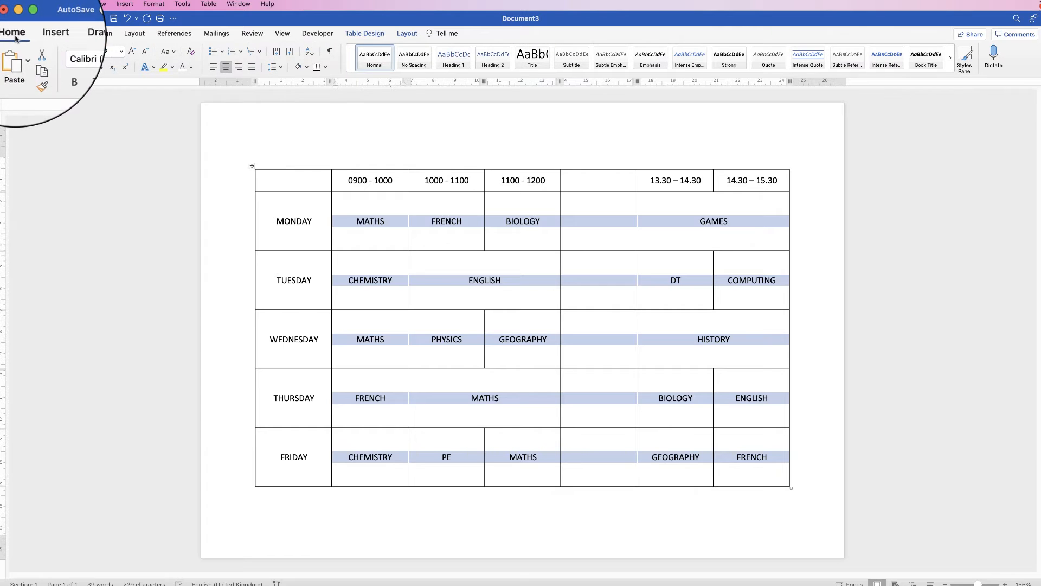
click(94, 51)
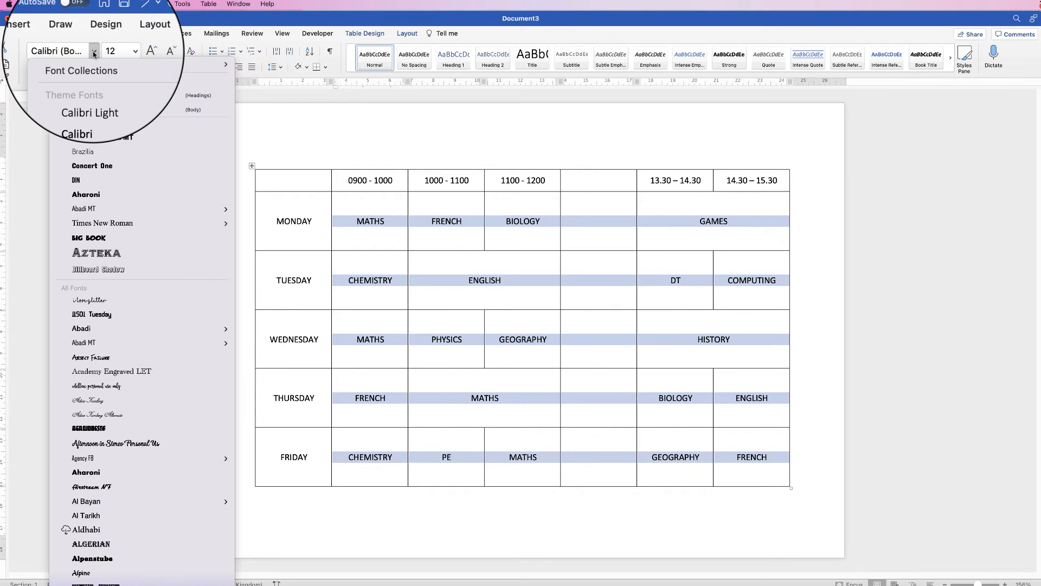
click(94, 141)
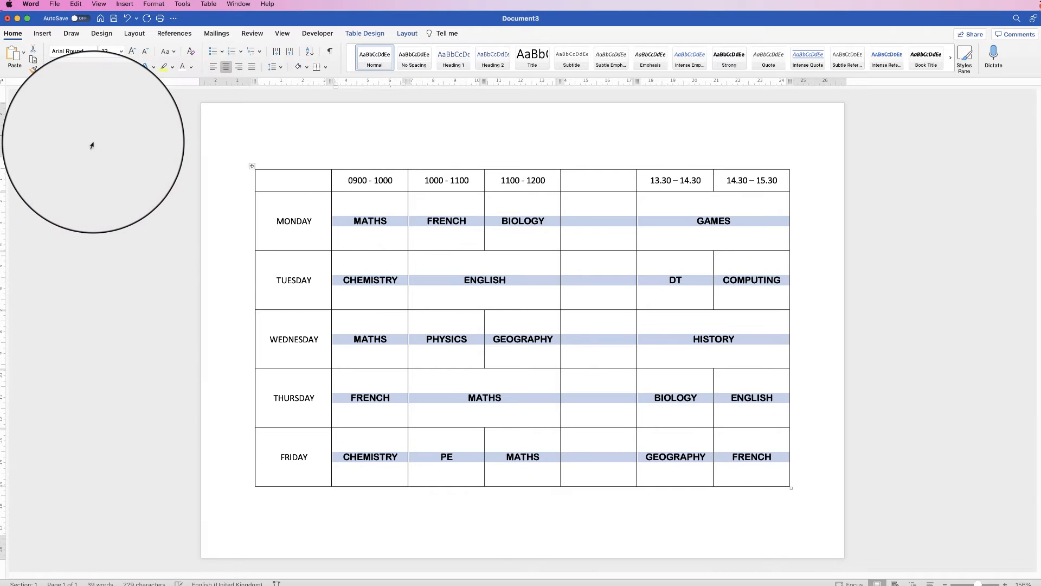
Adjust the lesson text size to 11 pt.
click(132, 53)
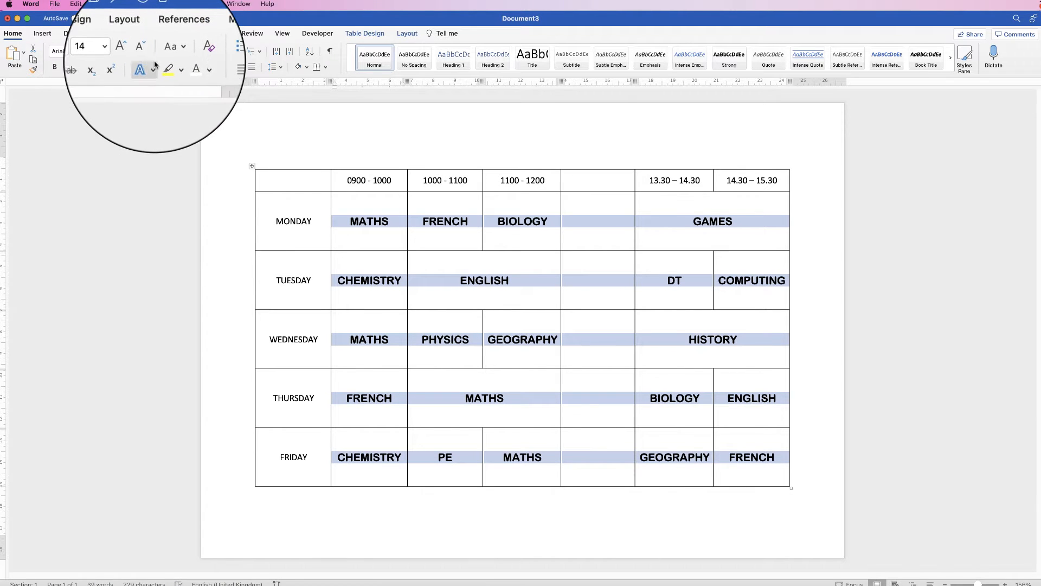
click(145, 53)
click(145, 53)
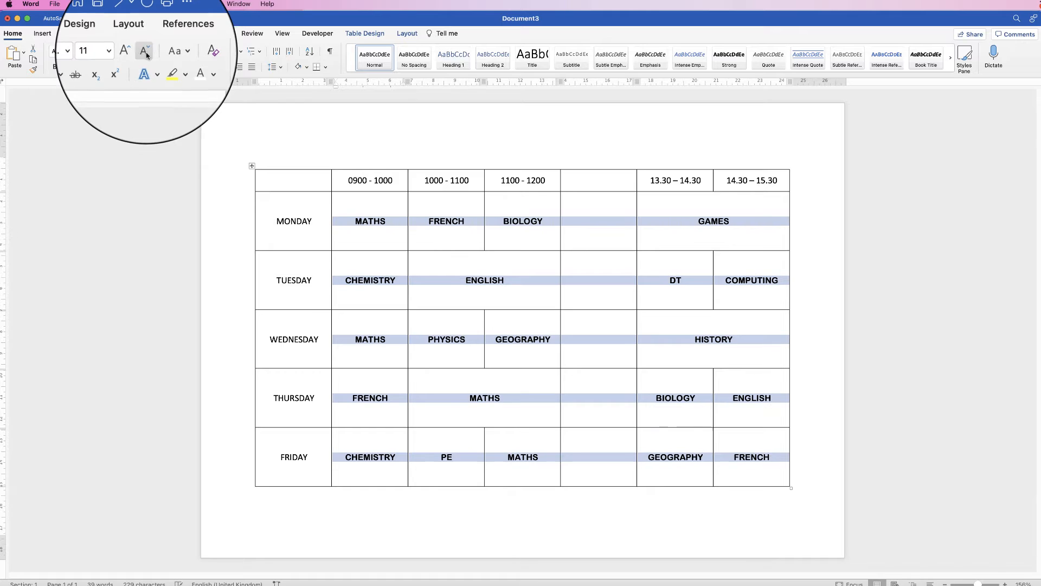
Colour Monday's FRENCH text orange.
click(430, 234)
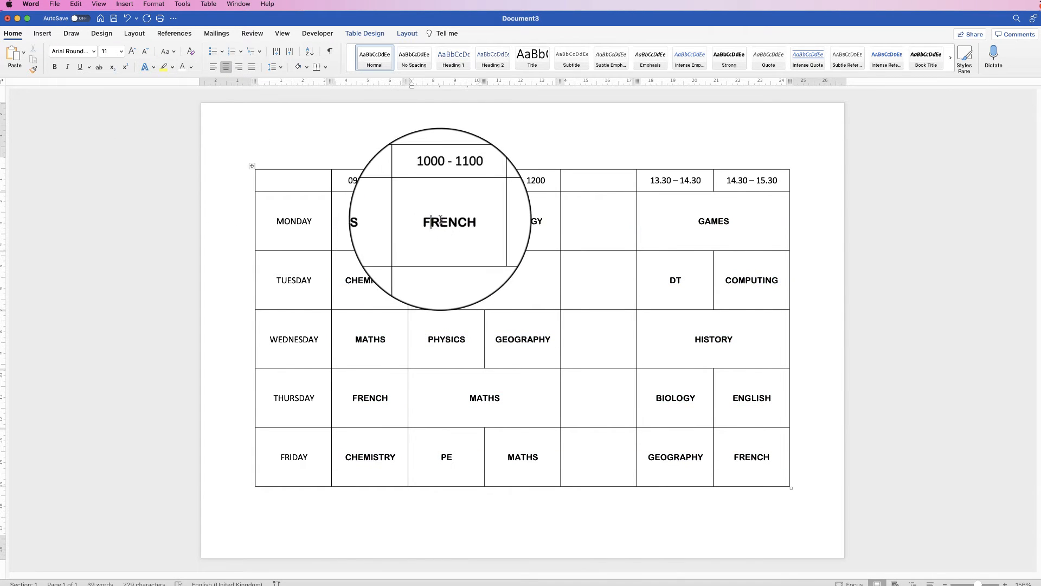
double_click(429, 222)
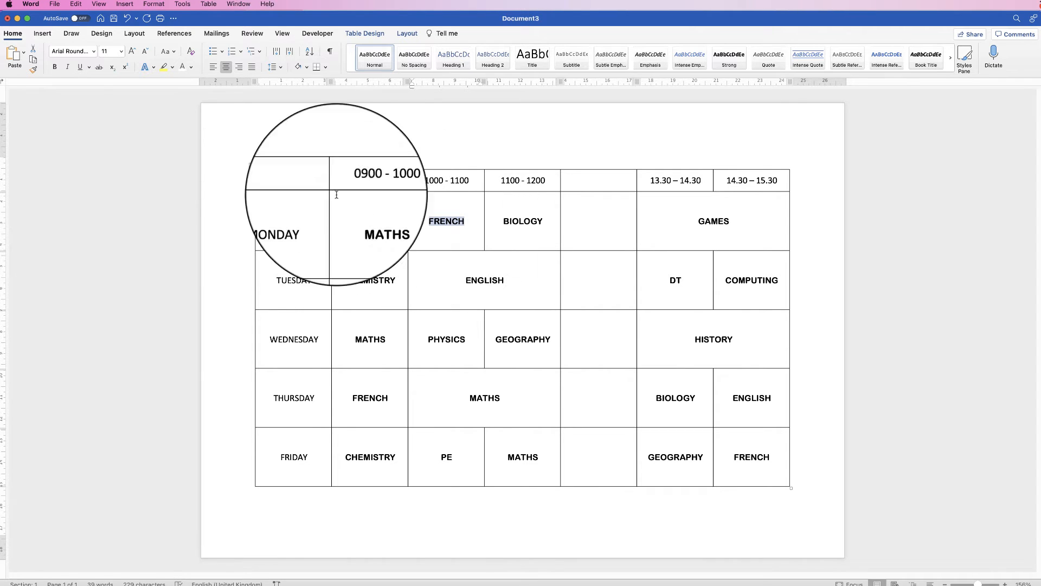
click(191, 66)
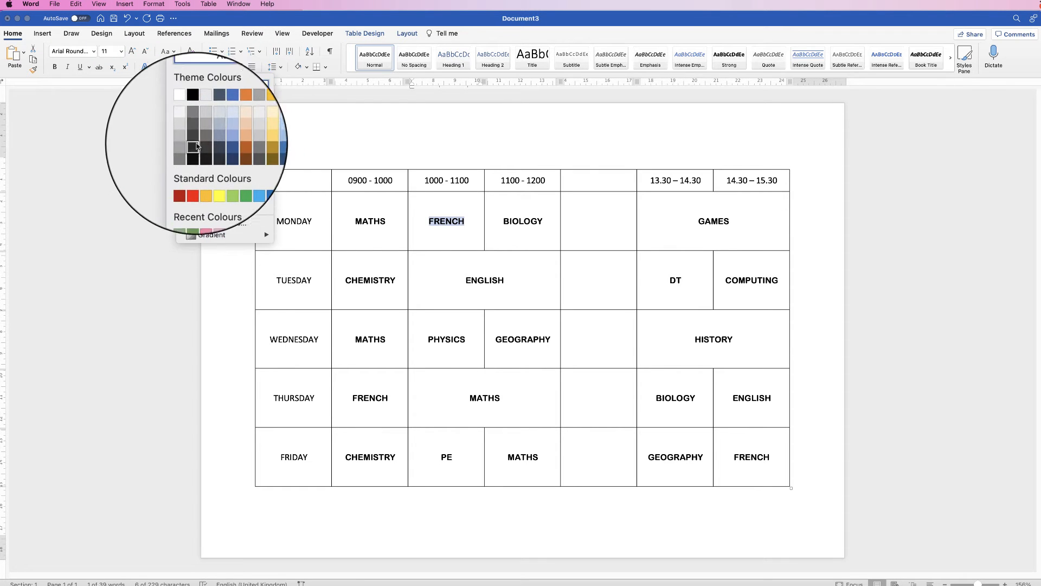
click(204, 179)
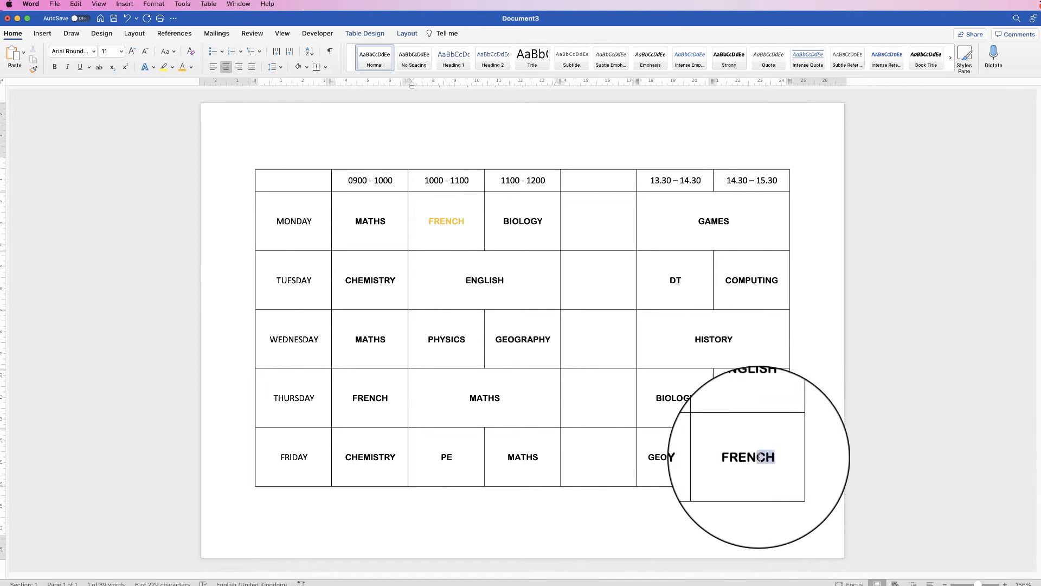
Select Friday's FRENCH text and undo the orange text colour.
drag(769, 456, 732, 457)
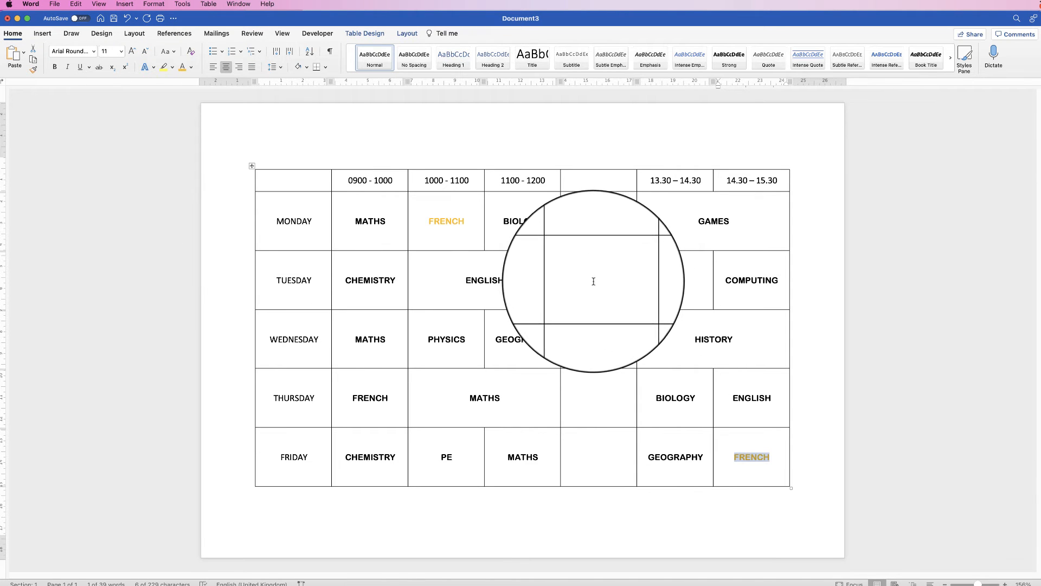
key(super+z)
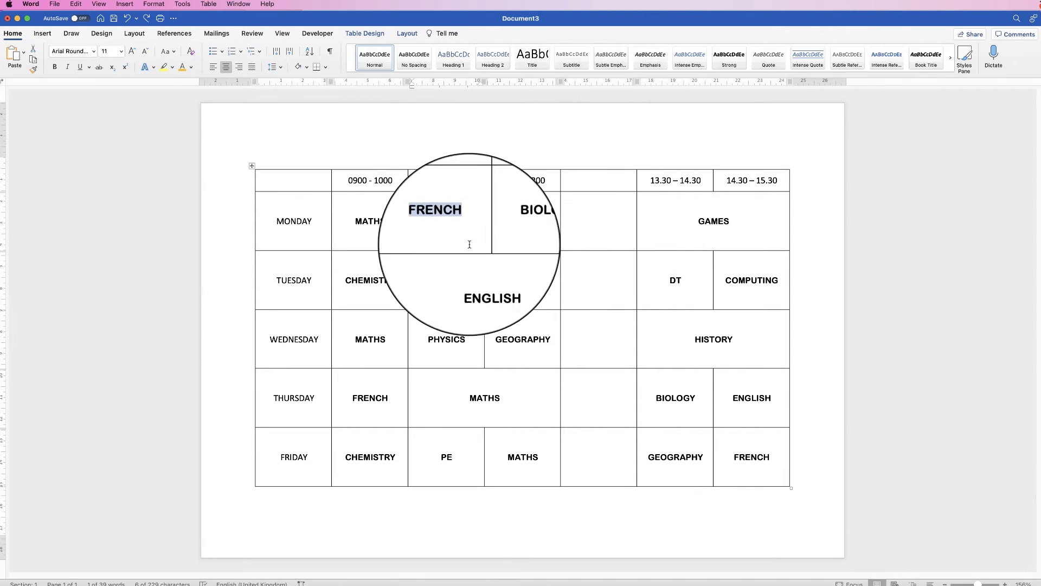
Shade Monday's FRENCH cell gold.
click(472, 216)
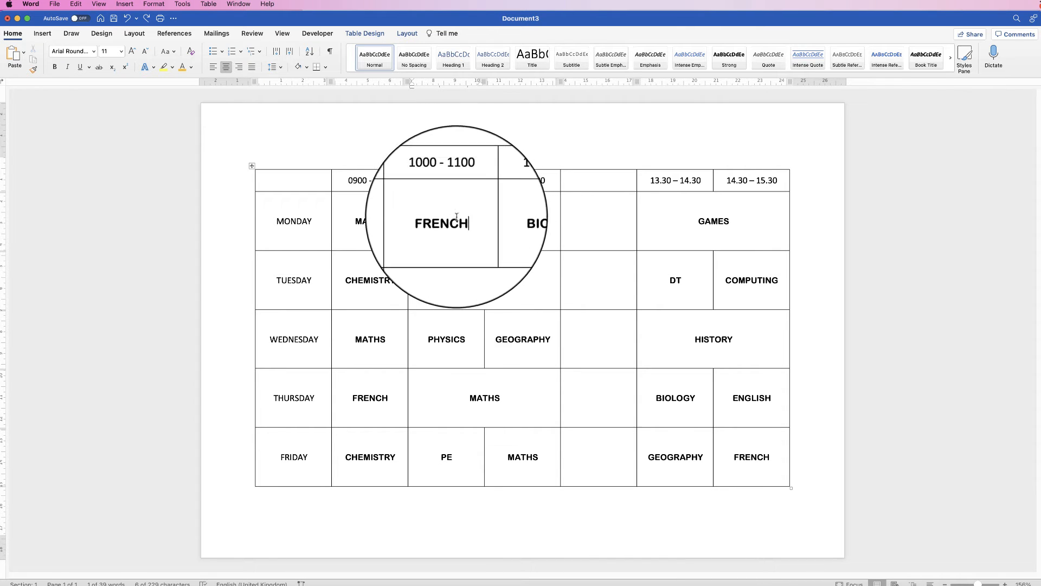
click(462, 230)
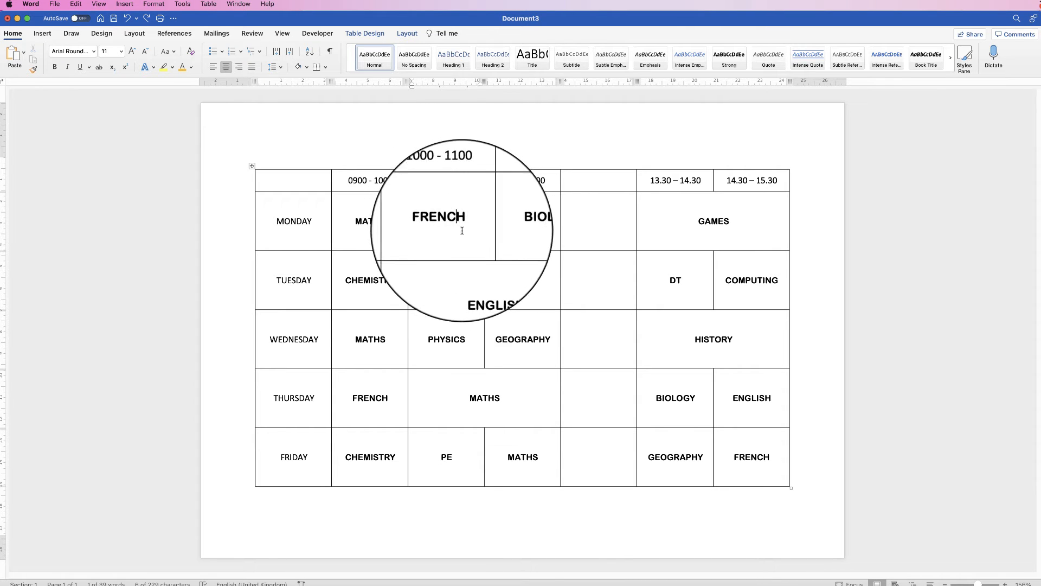
click(382, 37)
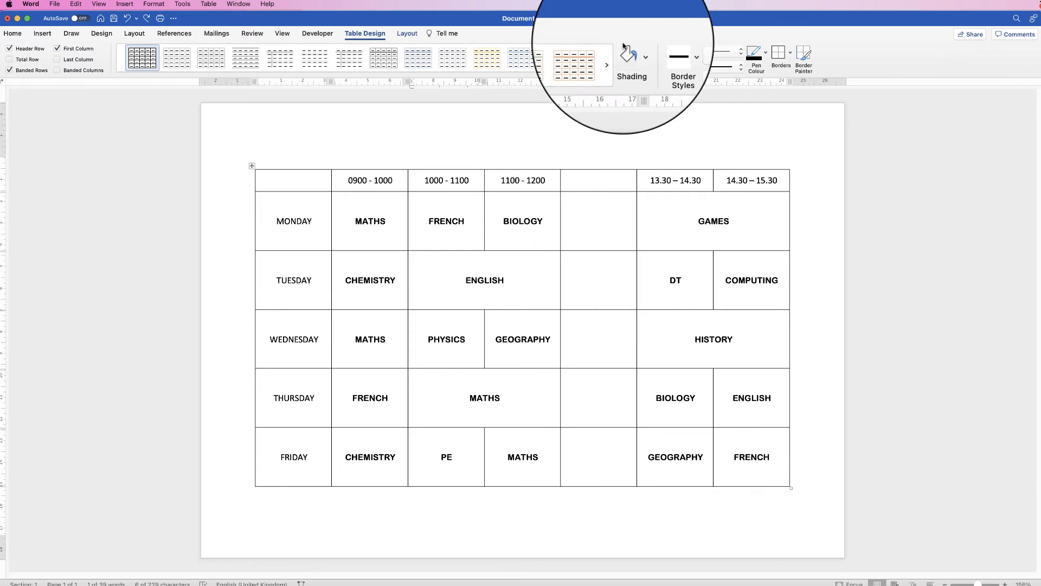
click(638, 53)
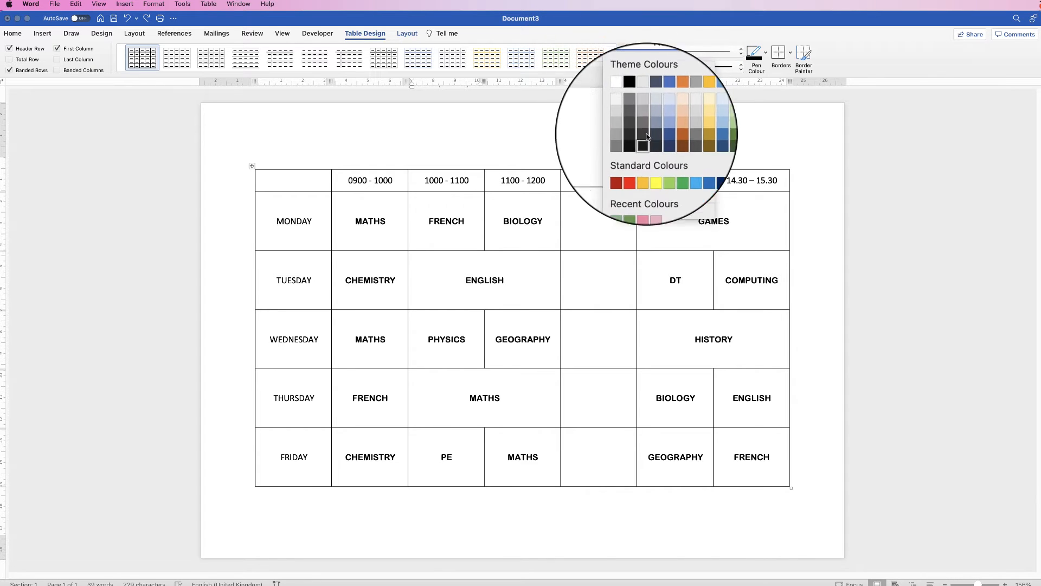
click(645, 171)
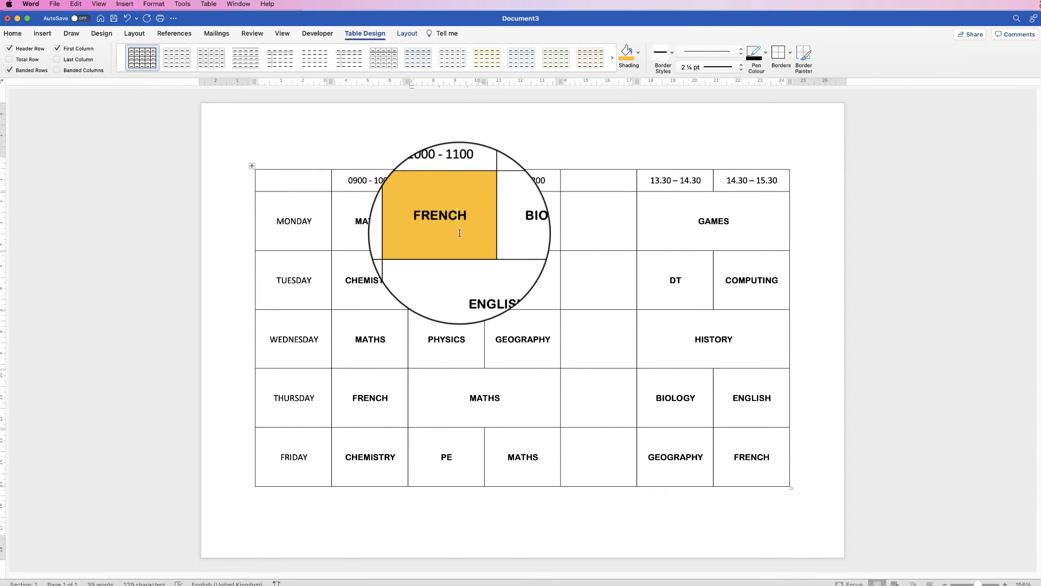
Shade the day-name column from MONDAY to FRIDAY grey.
drag(325, 397, 318, 456)
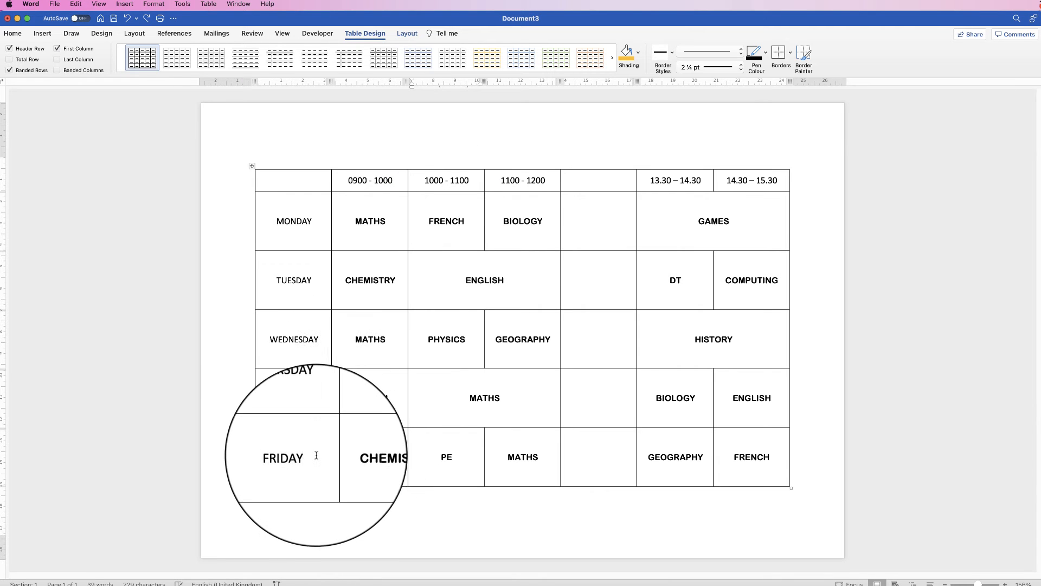
drag(314, 388, 308, 247)
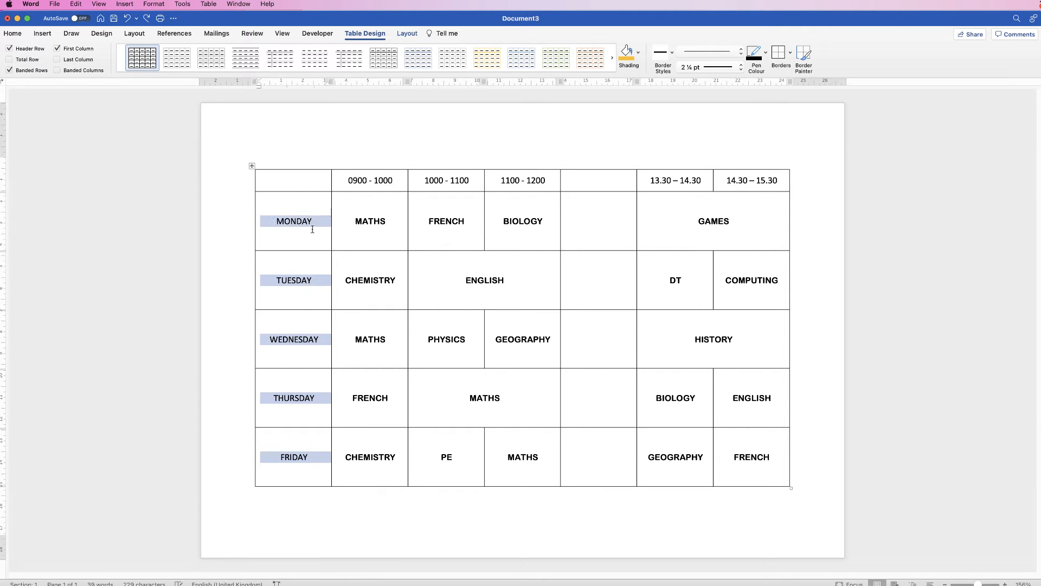
click(638, 55)
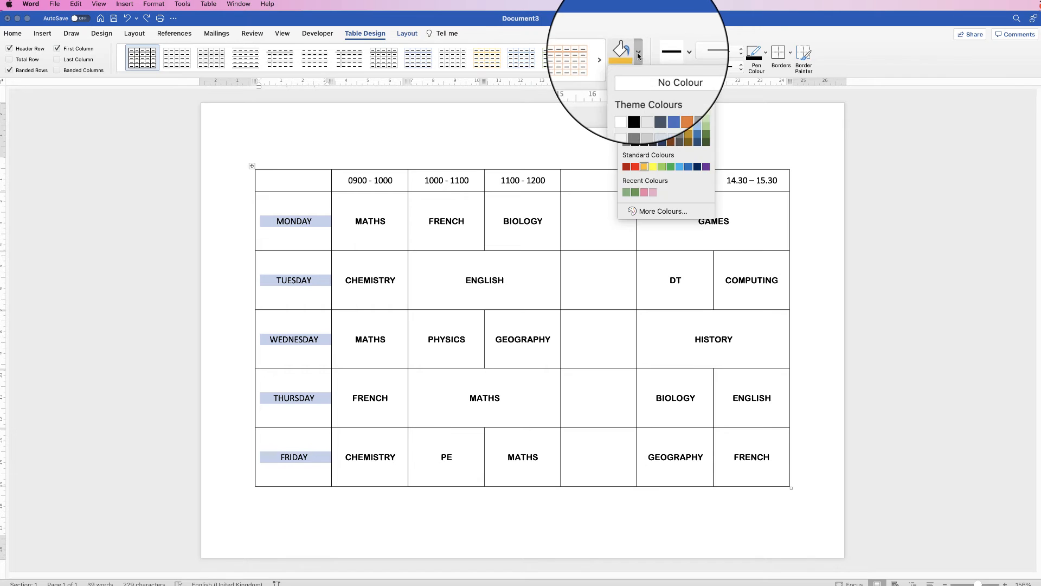
click(627, 134)
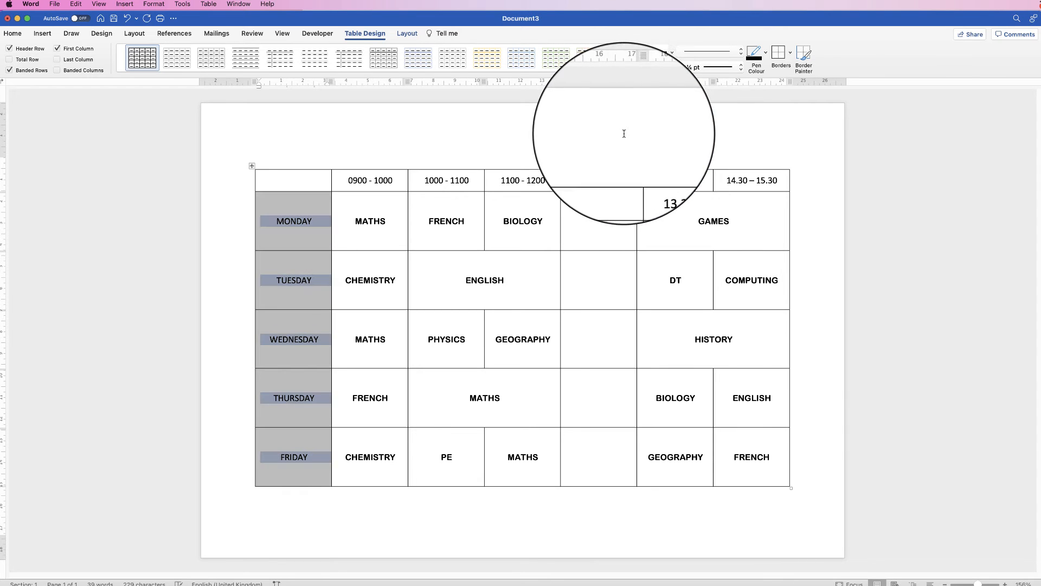
click(314, 205)
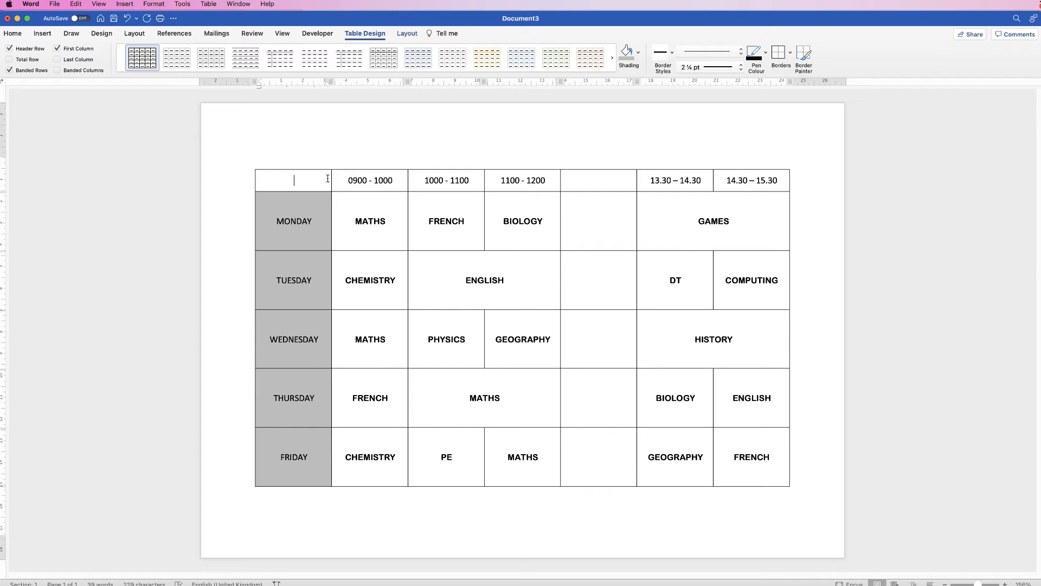
Shade the time-slot header row light grey.
drag(327, 178, 722, 183)
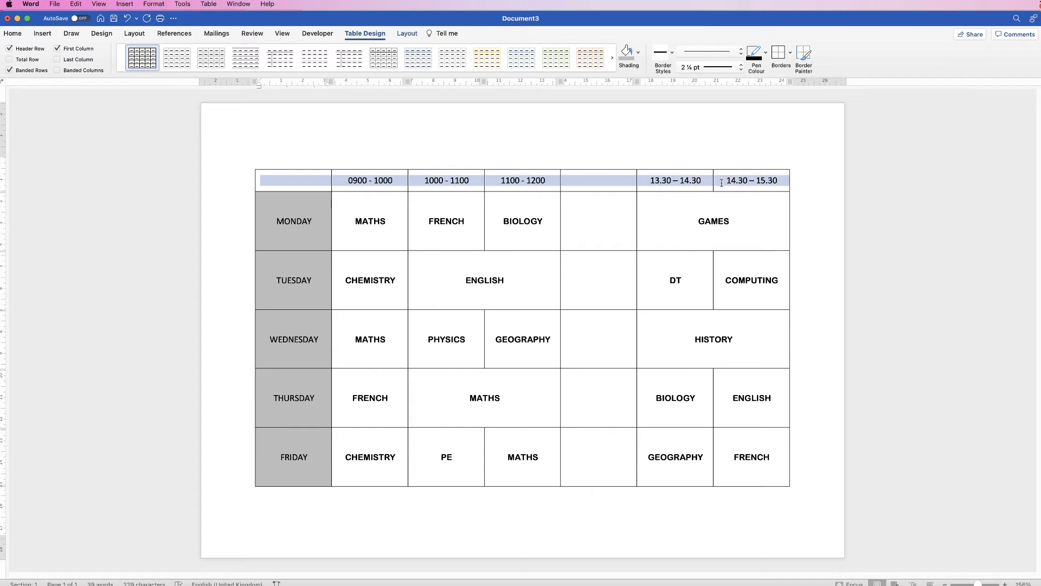
click(639, 59)
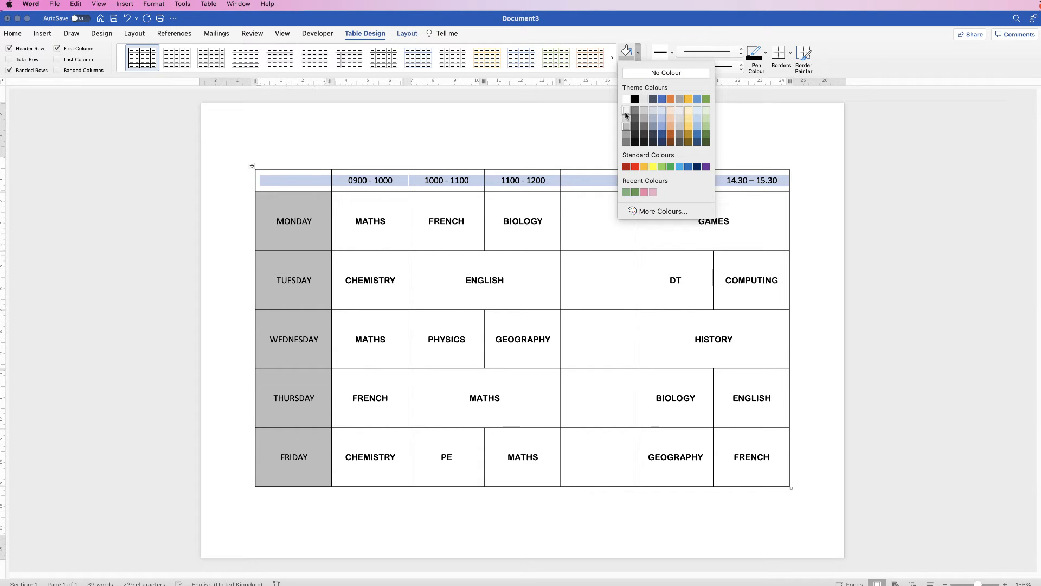
click(626, 119)
click(573, 242)
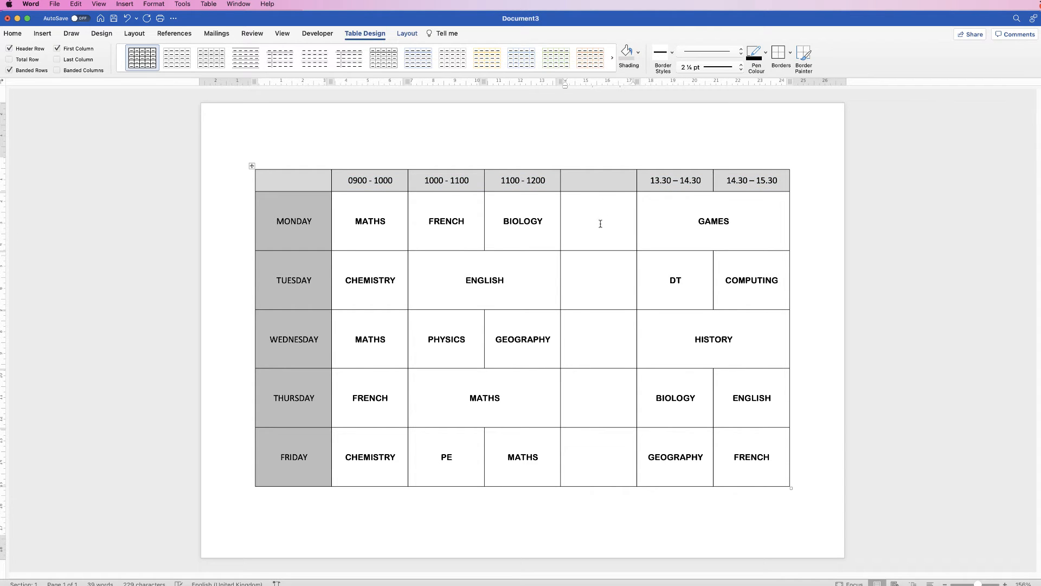
Make the day names bold and enlarge them to 14 pt.
drag(315, 207, 296, 447)
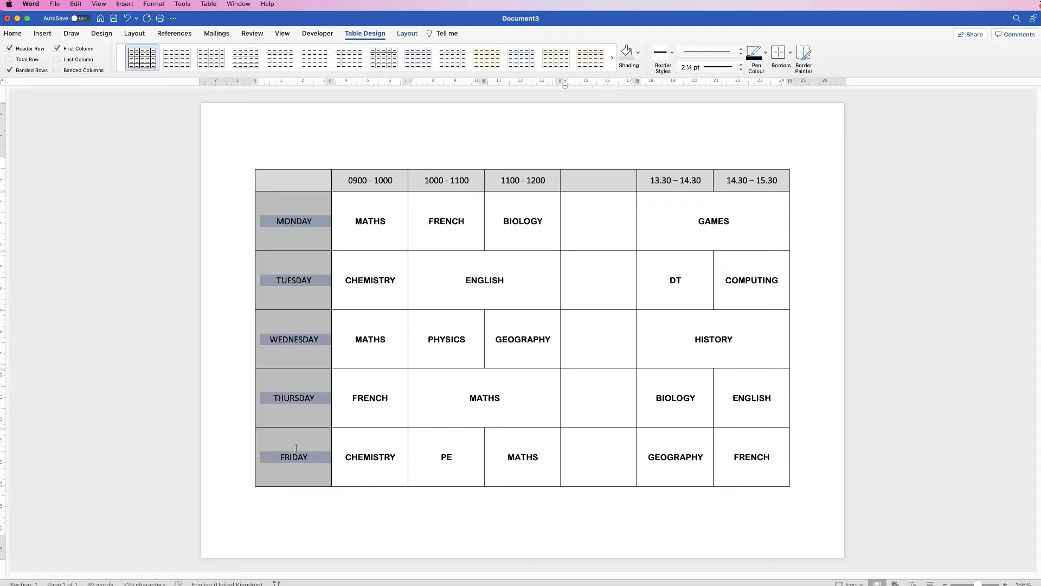
click(12, 33)
click(54, 69)
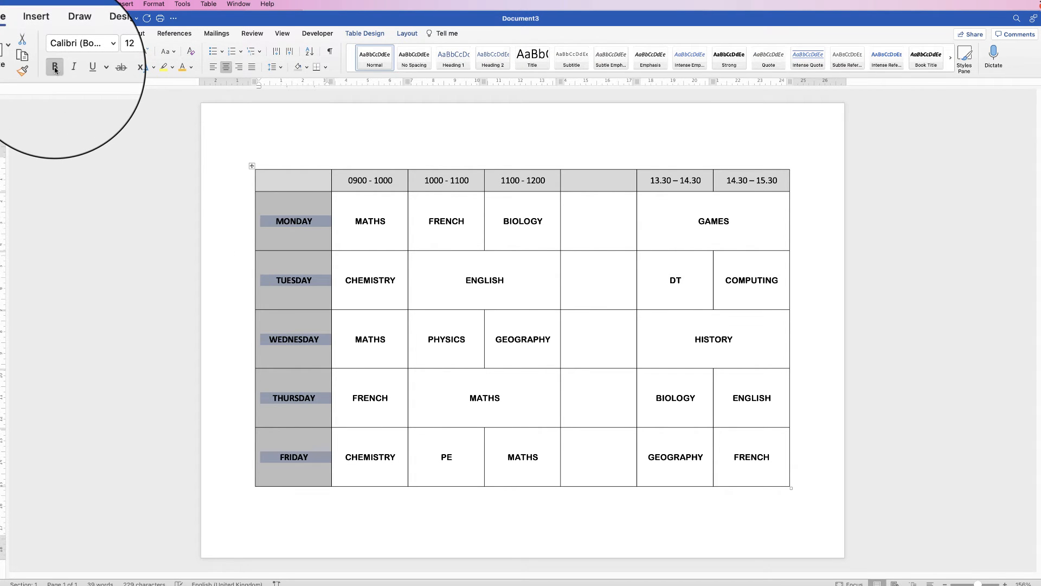
click(131, 52)
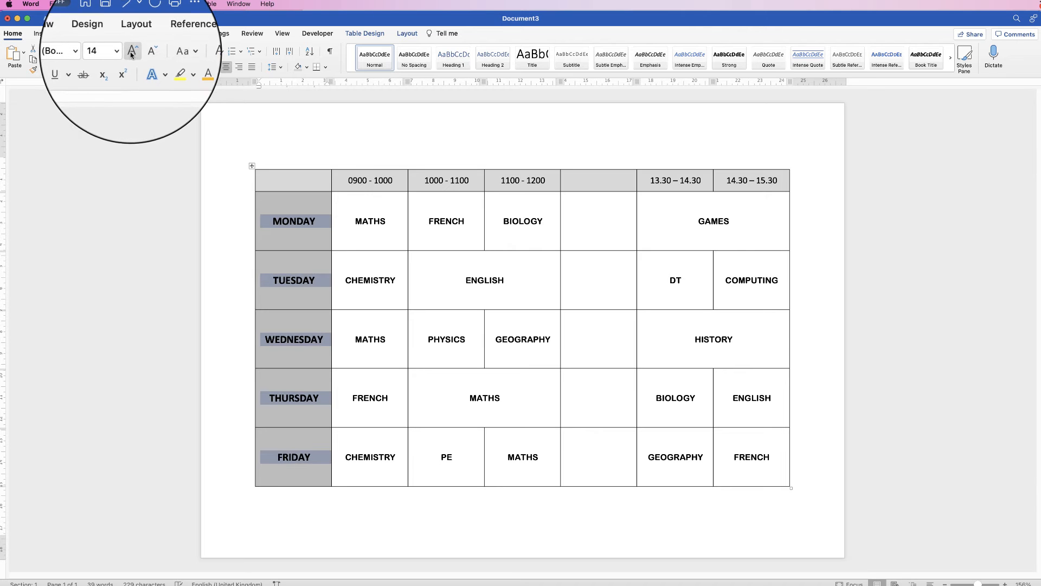
Change the day names' font to DIN and enlarge them to 18 pt.
click(75, 51)
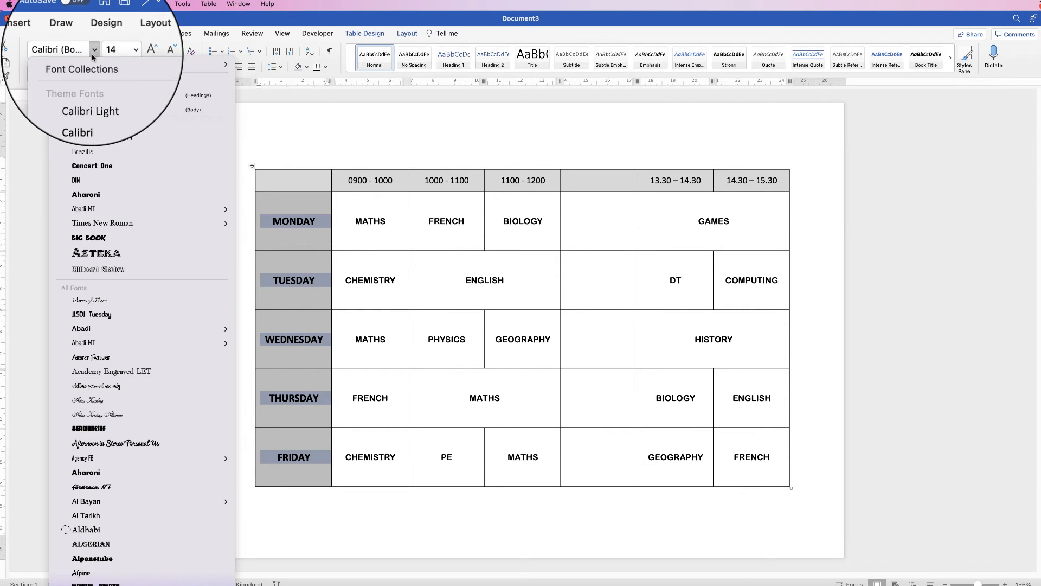
click(85, 173)
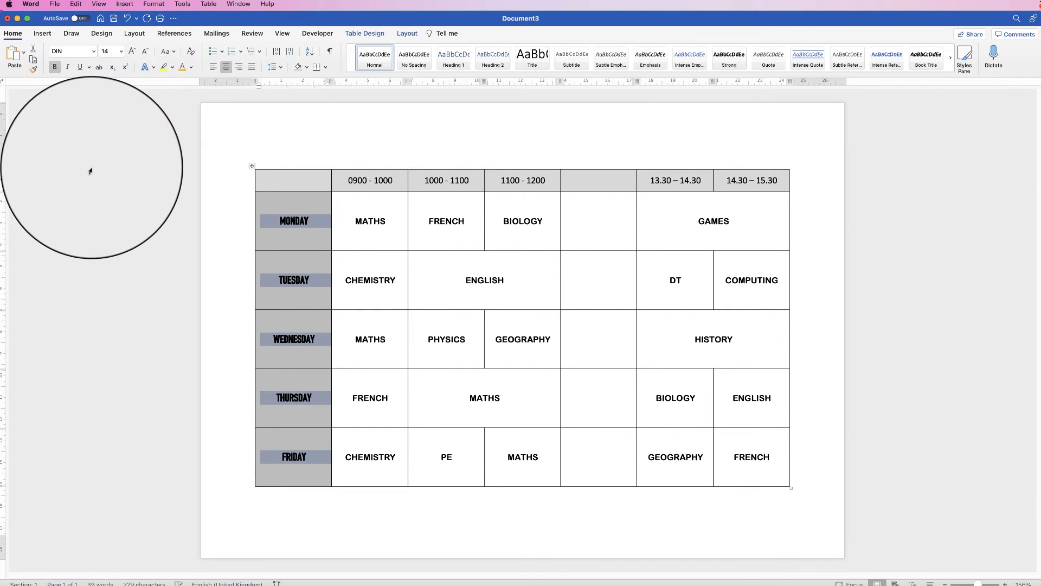
click(132, 52)
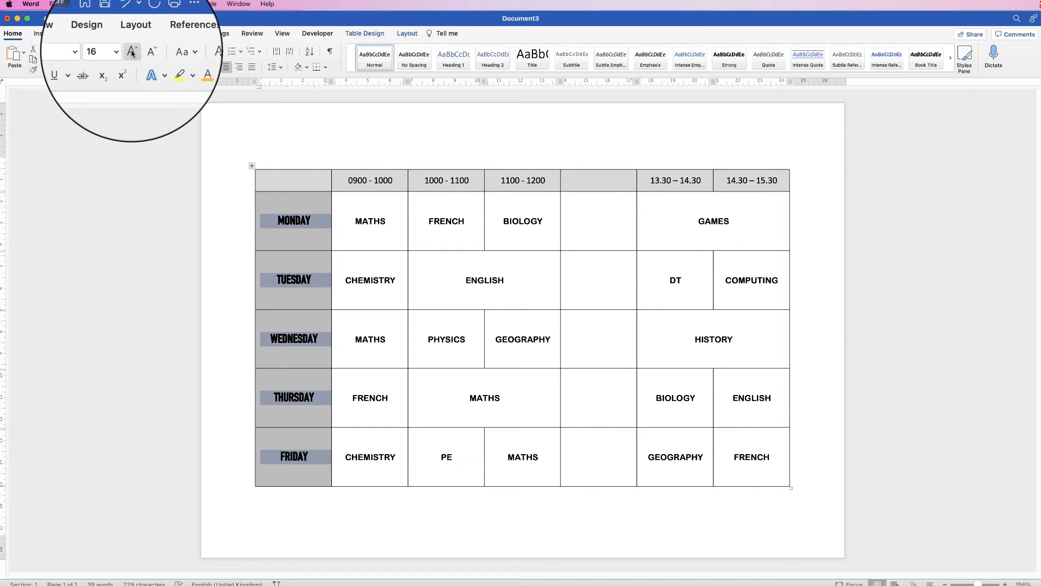
click(132, 53)
Make the time-slot header row text bold.
click(424, 295)
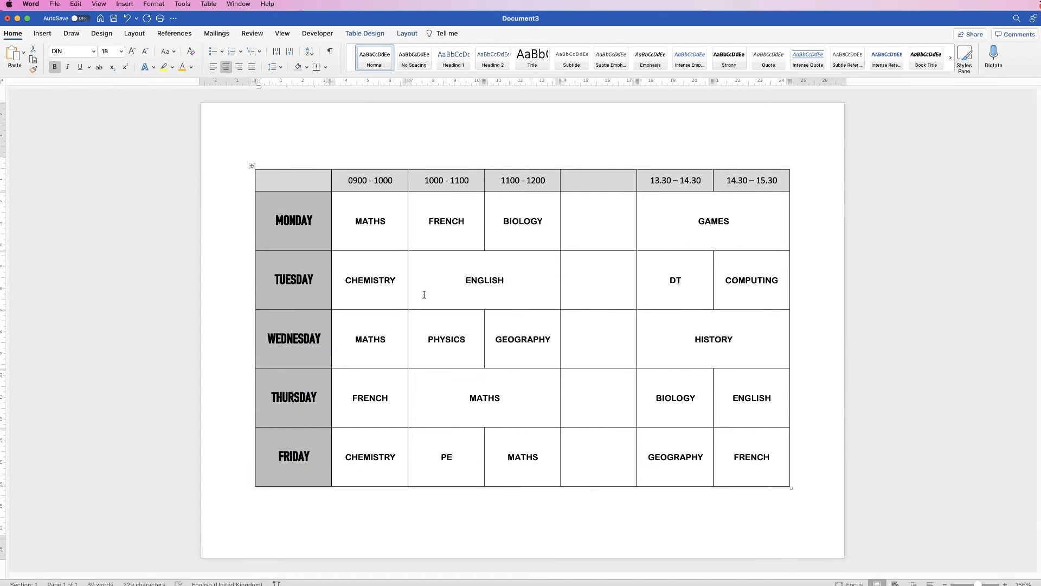
drag(397, 183, 733, 180)
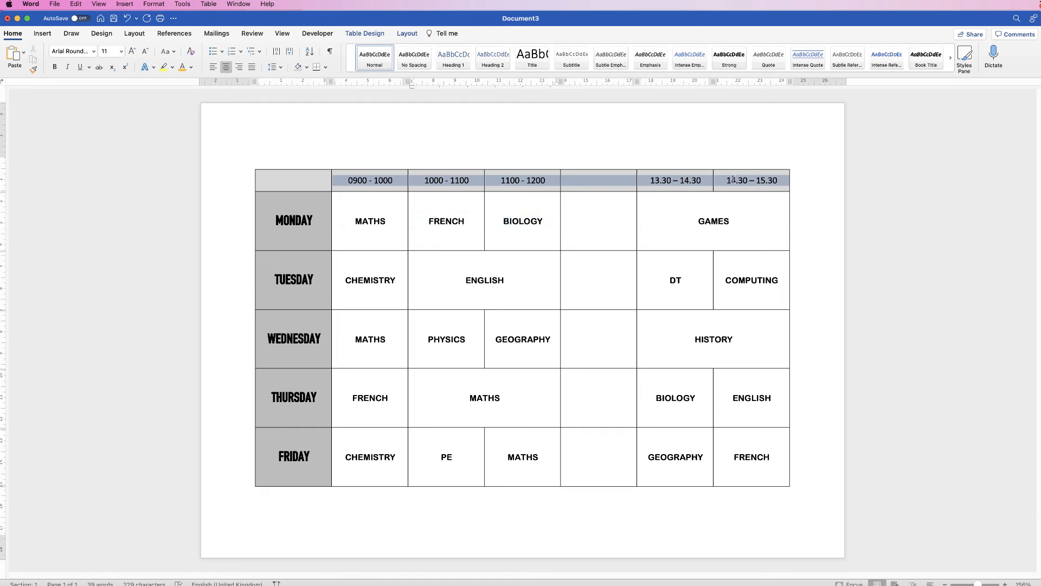
click(55, 67)
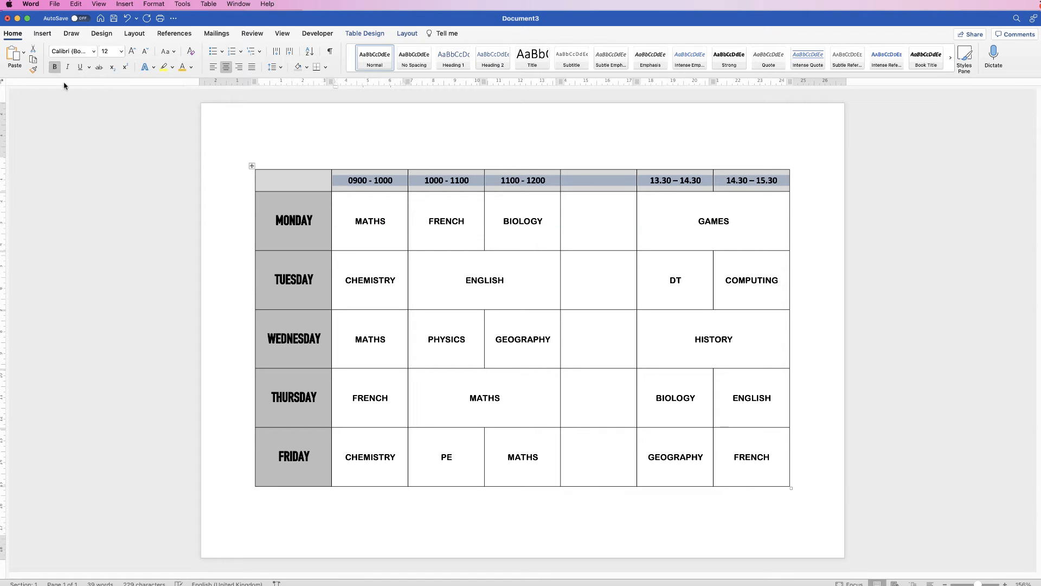
Narrow the empty lunch column by moving both of its borders inward.
click(593, 267)
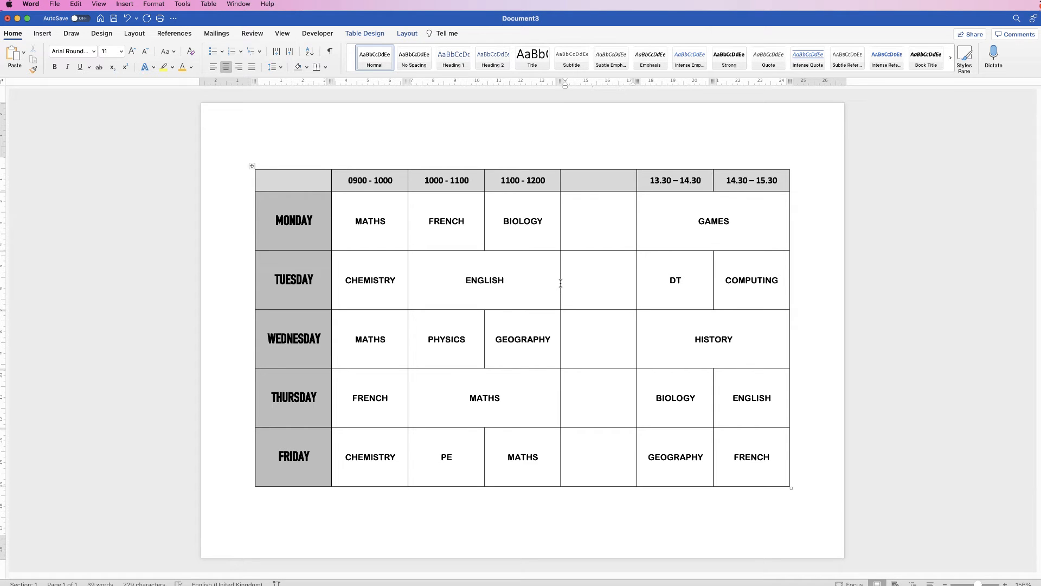
drag(561, 282, 590, 282)
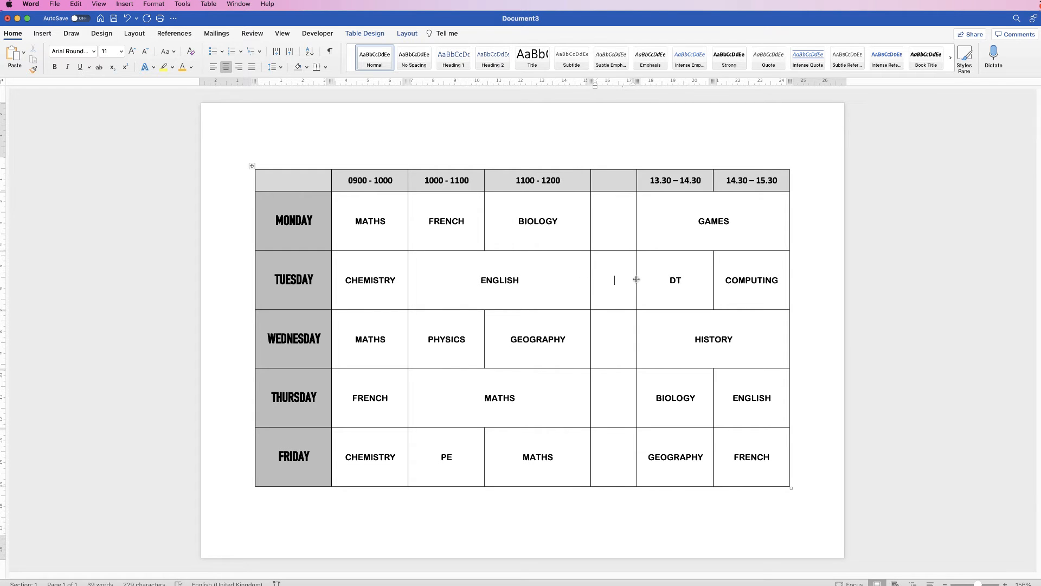
drag(636, 279, 613, 281)
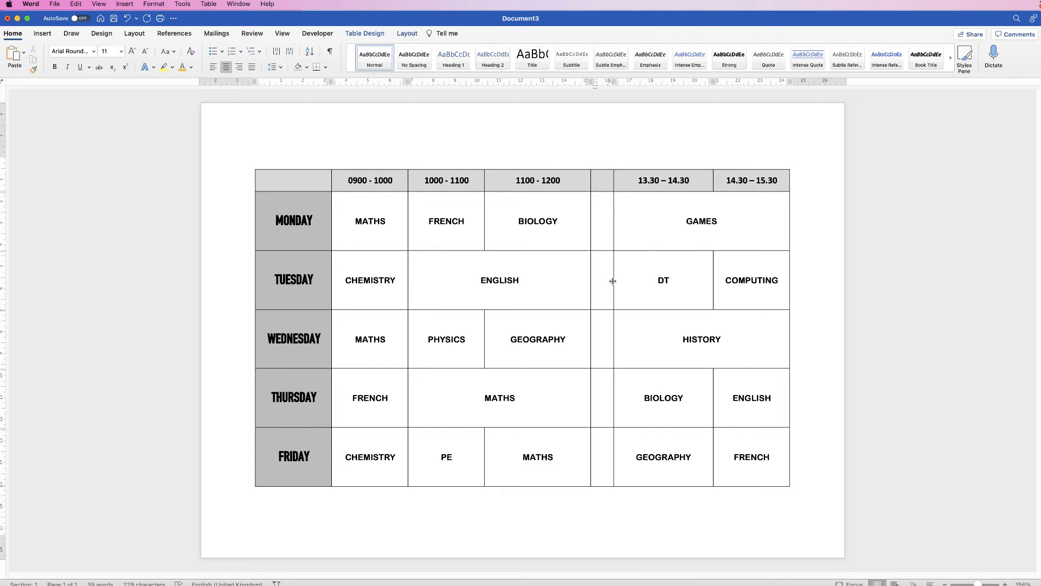
Distribute the afternoon lesson columns evenly across their width.
drag(734, 442, 692, 238)
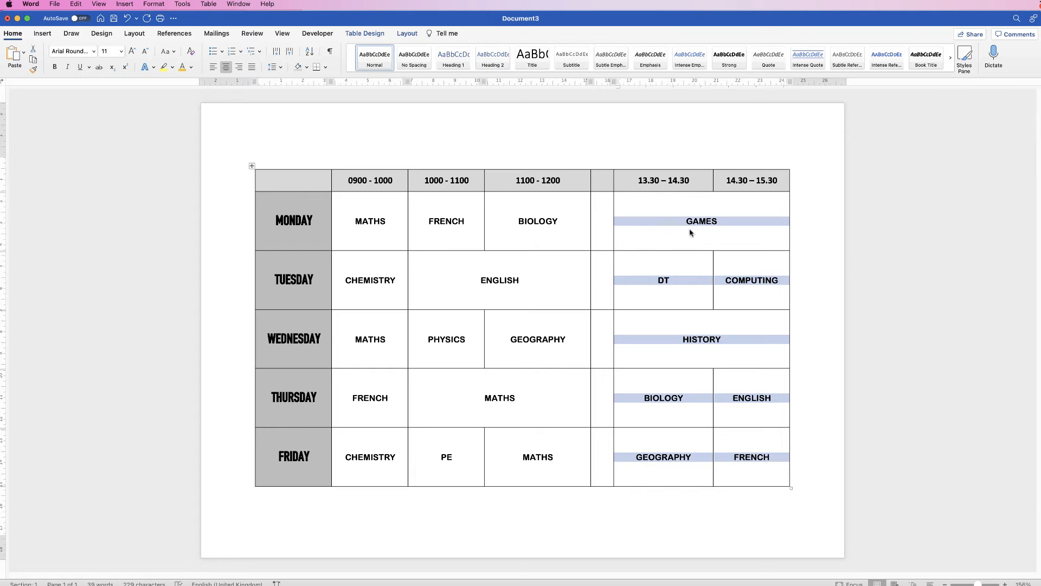
click(407, 33)
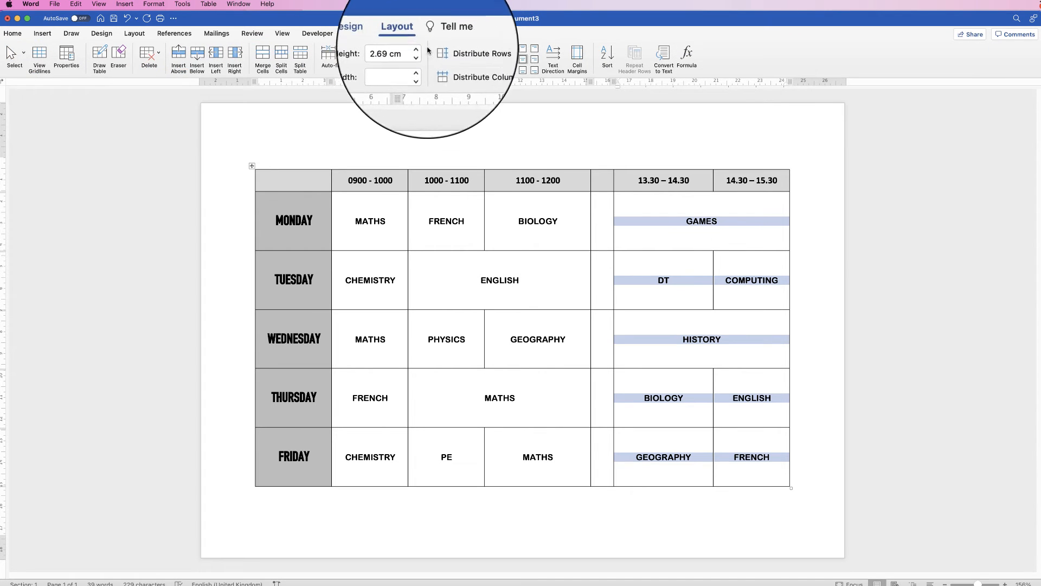
click(457, 69)
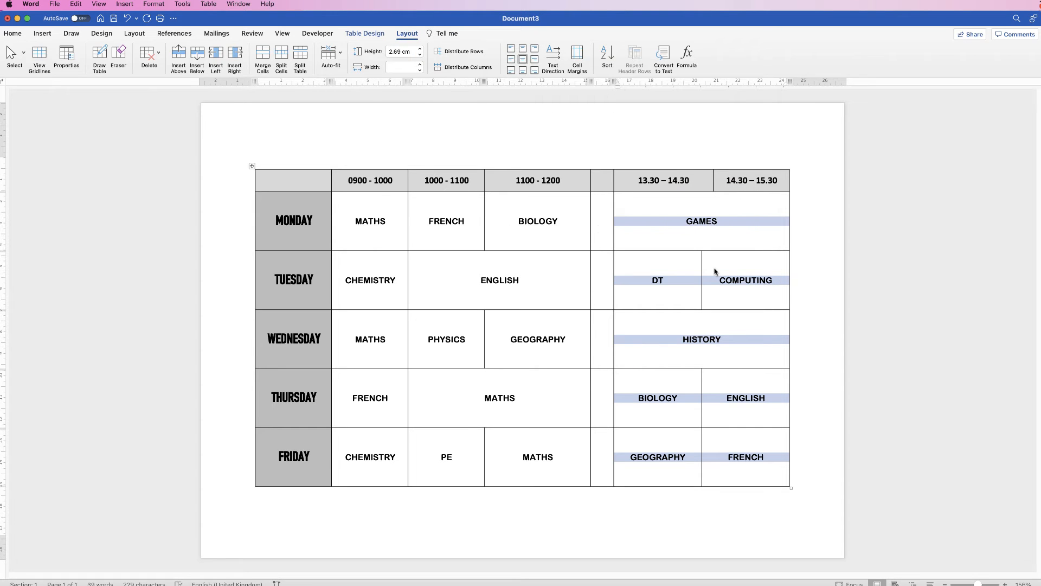
Distribute the morning lesson columns evenly and align the Tuesday and Thursday split borders with the first lesson column.
drag(547, 440, 387, 229)
click(457, 69)
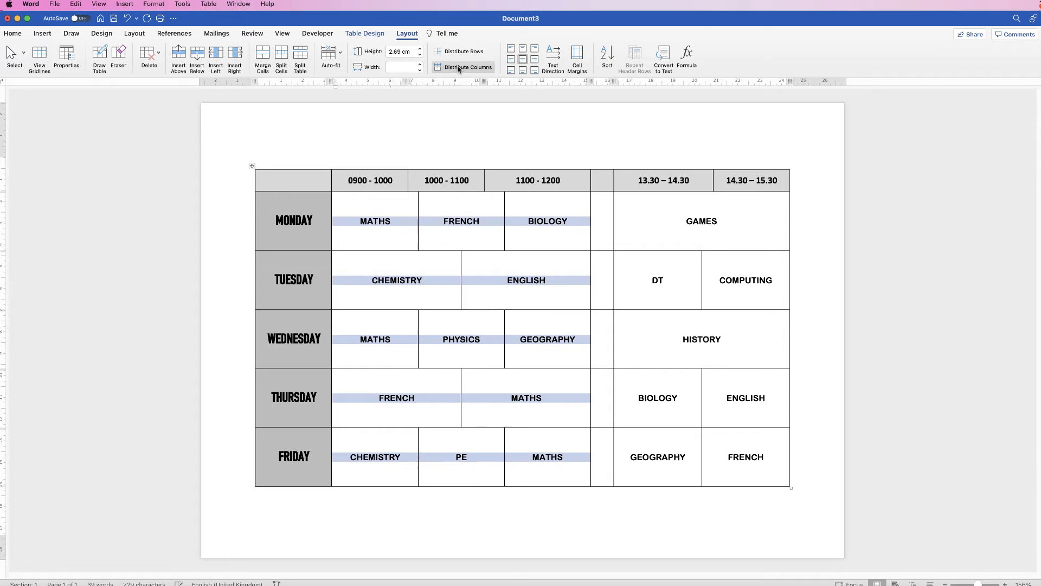
click(493, 380)
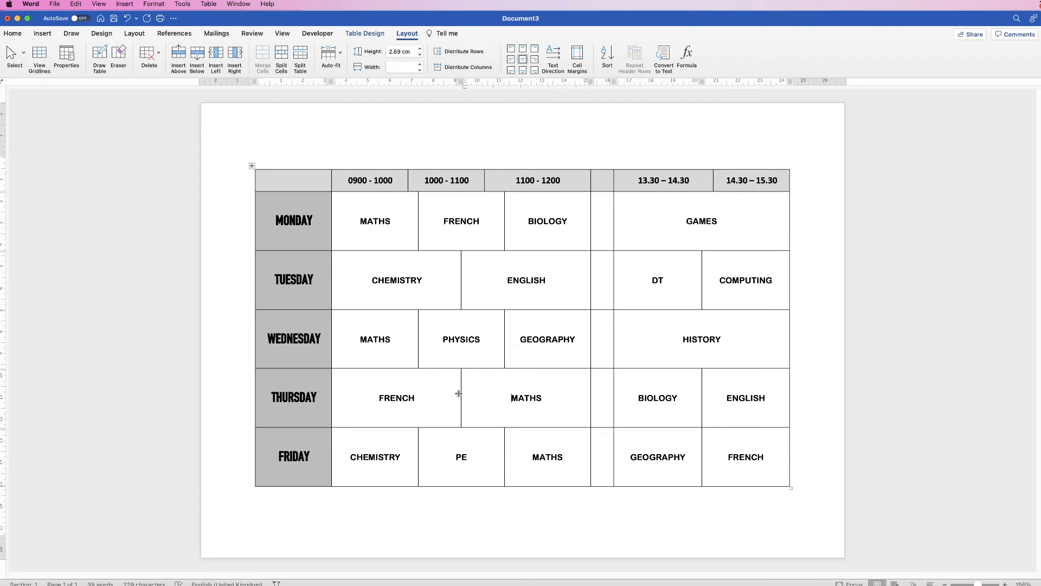
drag(461, 393, 418, 390)
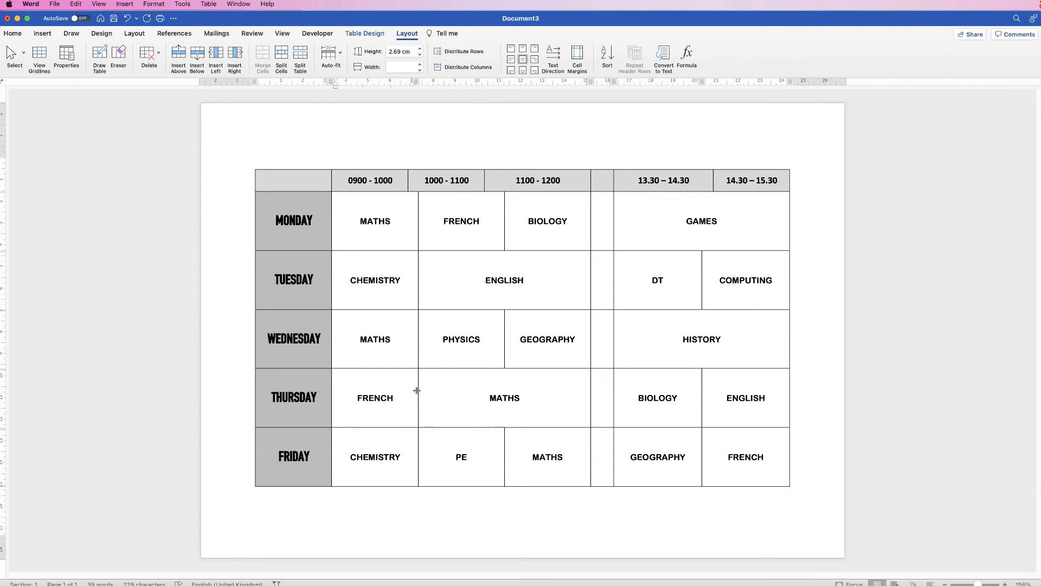
Merge the lunch column cells from MONDAY to FRIDAY into one cell.
drag(602, 452, 603, 302)
drag(605, 258, 604, 221)
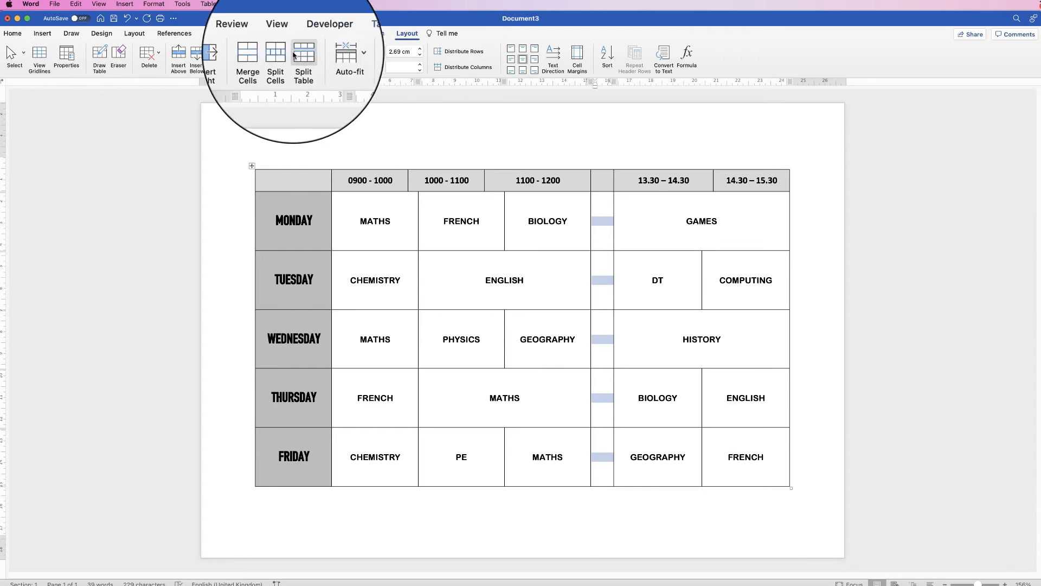
click(262, 59)
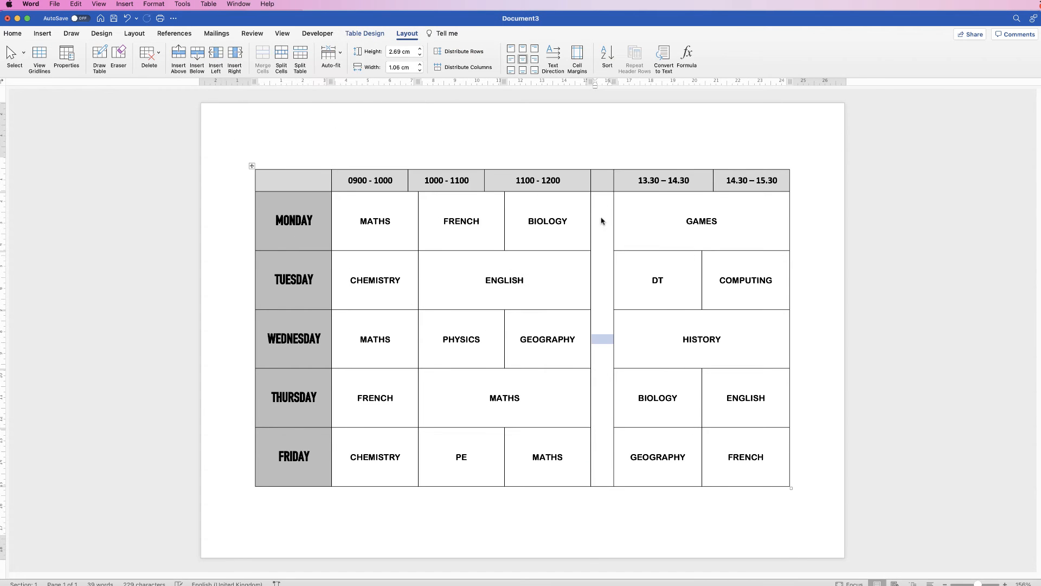
click(602, 276)
Insert black WordArt reading LUNCH.
click(42, 33)
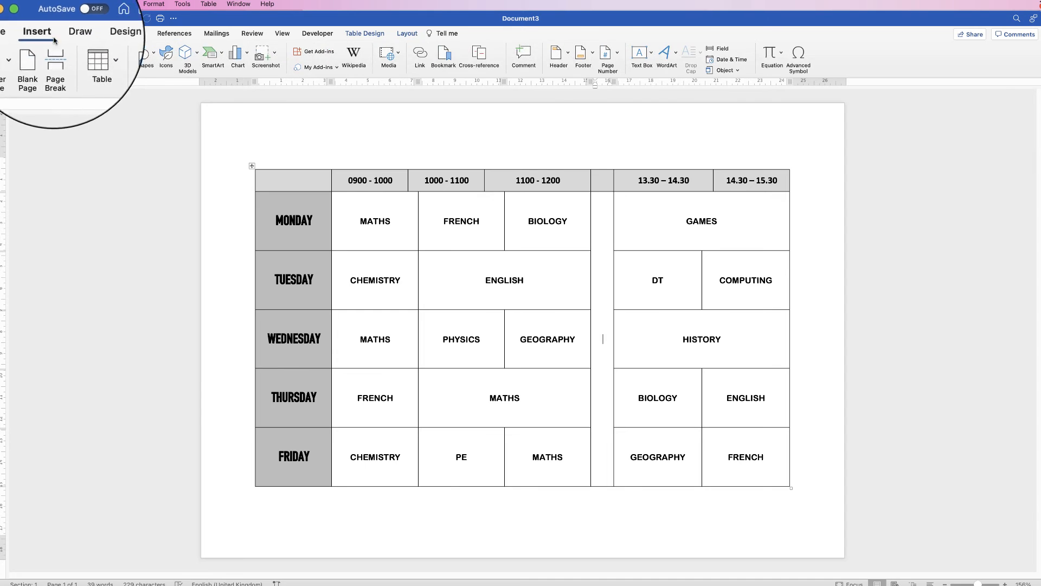
click(662, 39)
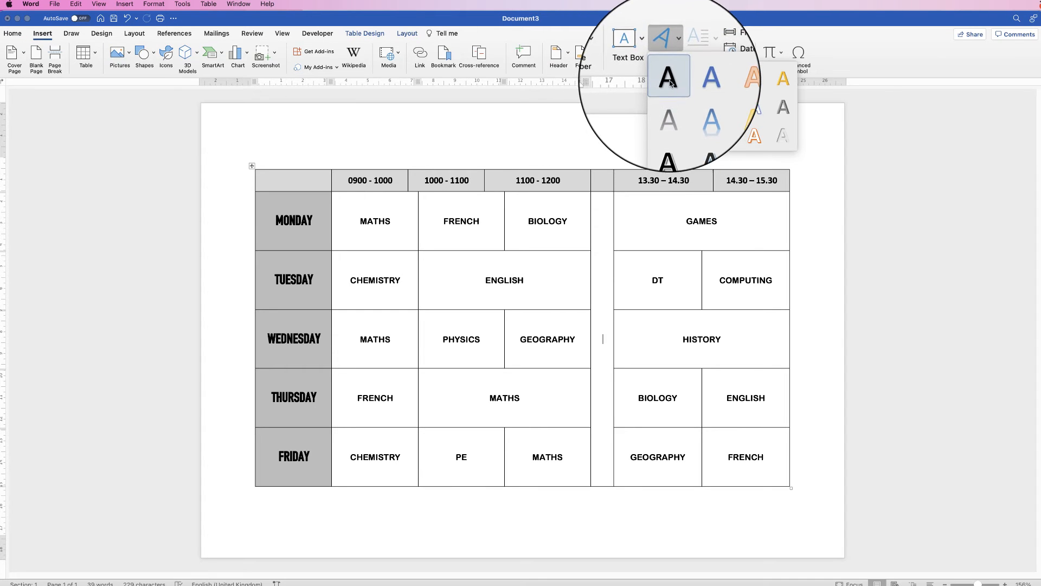
click(669, 80)
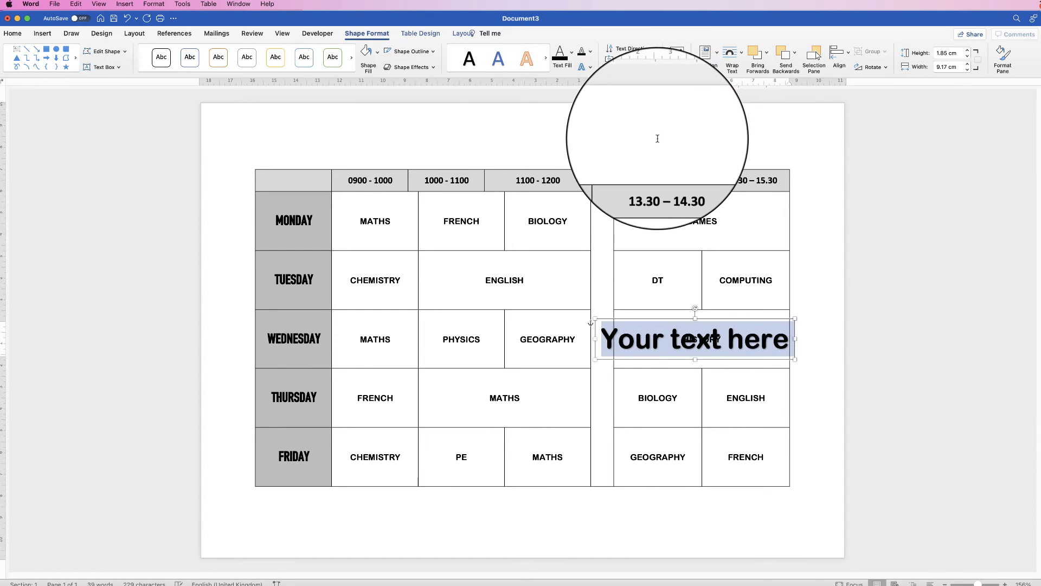
text(LUNCH)
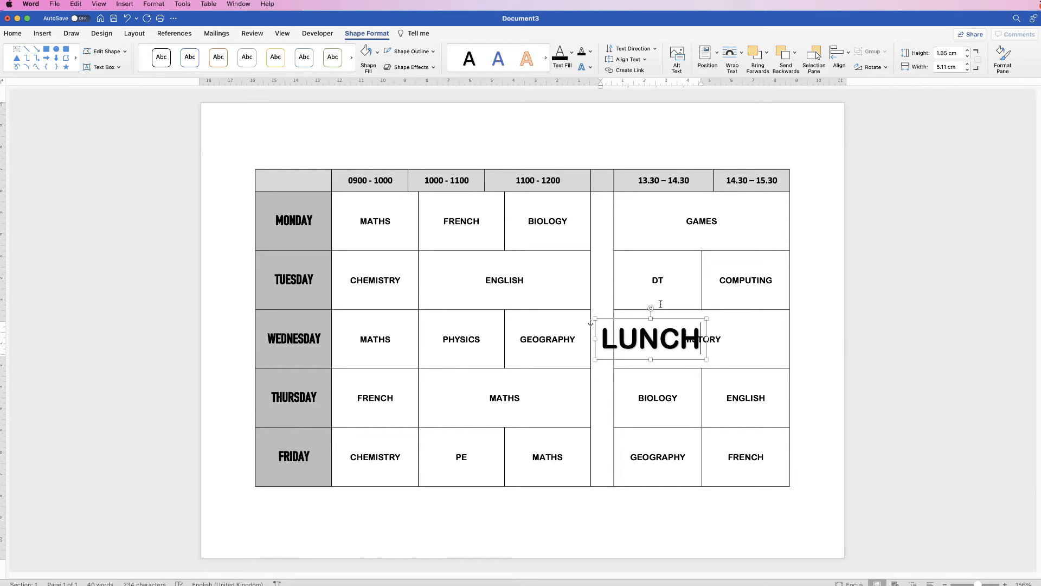
Rotate the LUNCH WordArt to vertical and stretch it along the lunch column.
drag(652, 308, 606, 343)
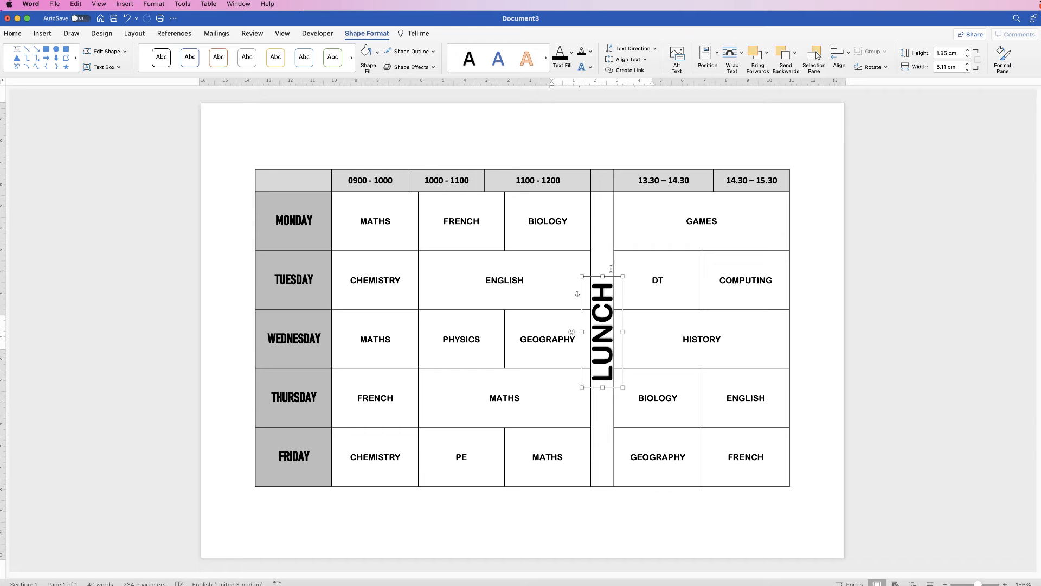
drag(603, 277, 600, 209)
drag(568, 317, 602, 321)
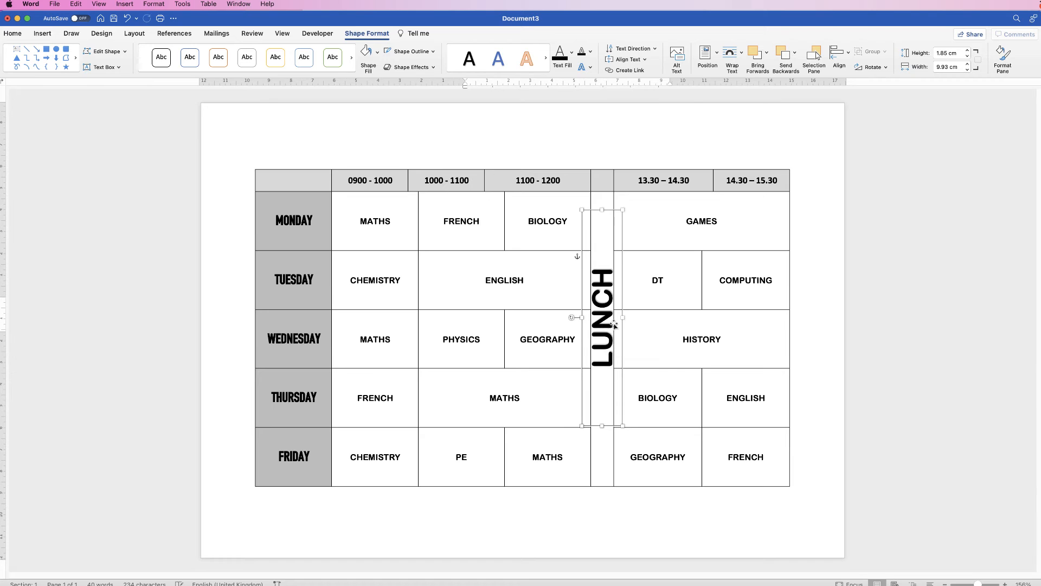
Shrink the LUNCH text to 28 pt and reposition the WordArt within the lunch column.
click(17, 34)
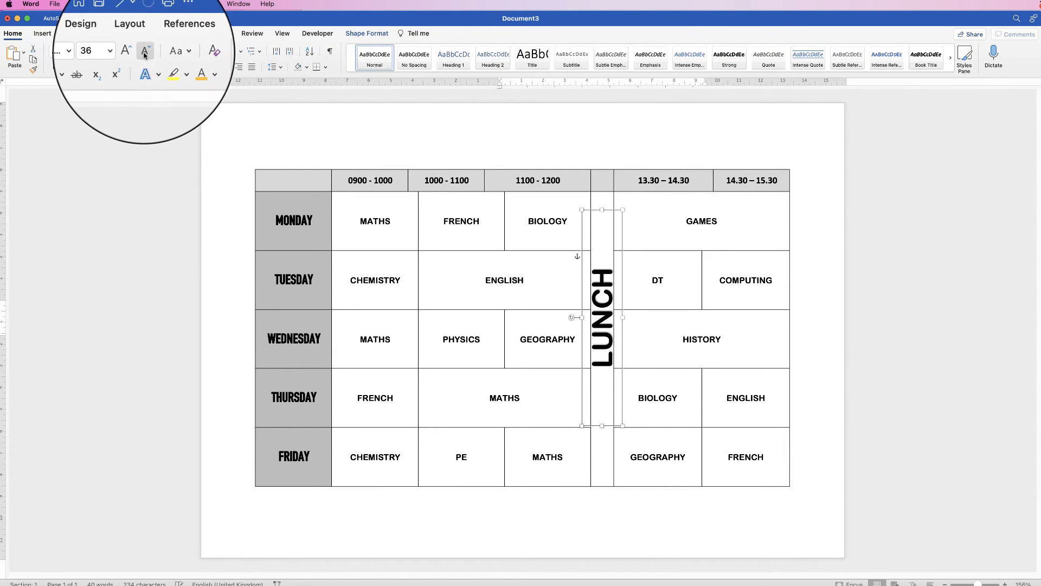
click(144, 53)
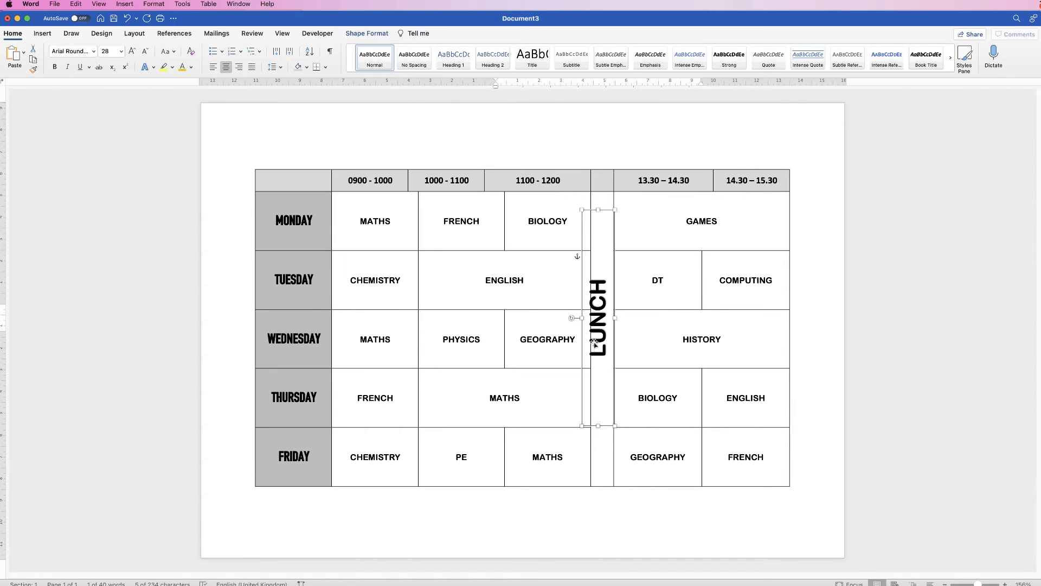
drag(599, 341, 604, 347)
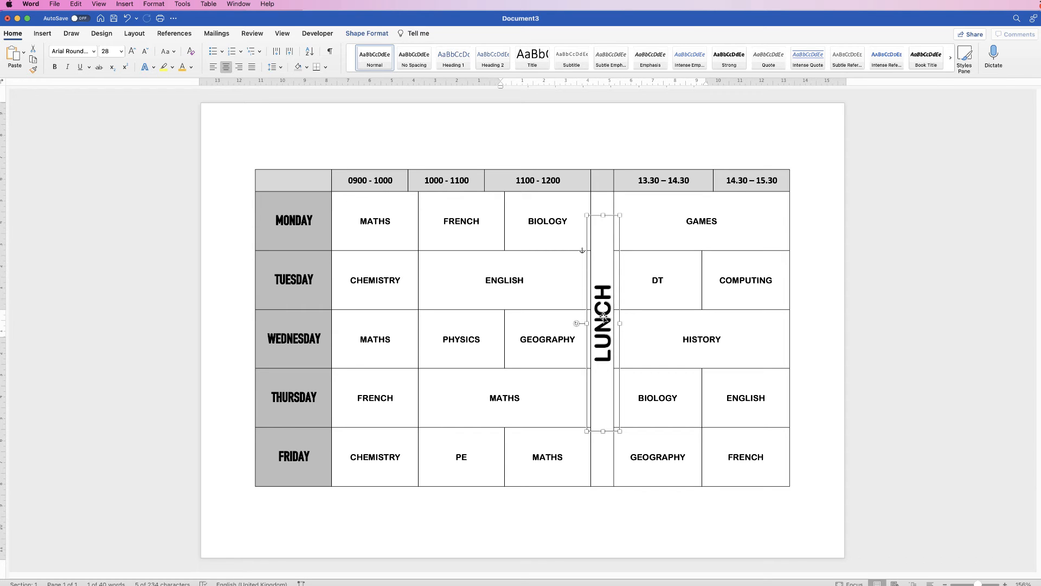
mouse_move(605, 284)
mouse_down()
mouse_move(604, 311)
mouse_move(603, 301)
mouse_up()
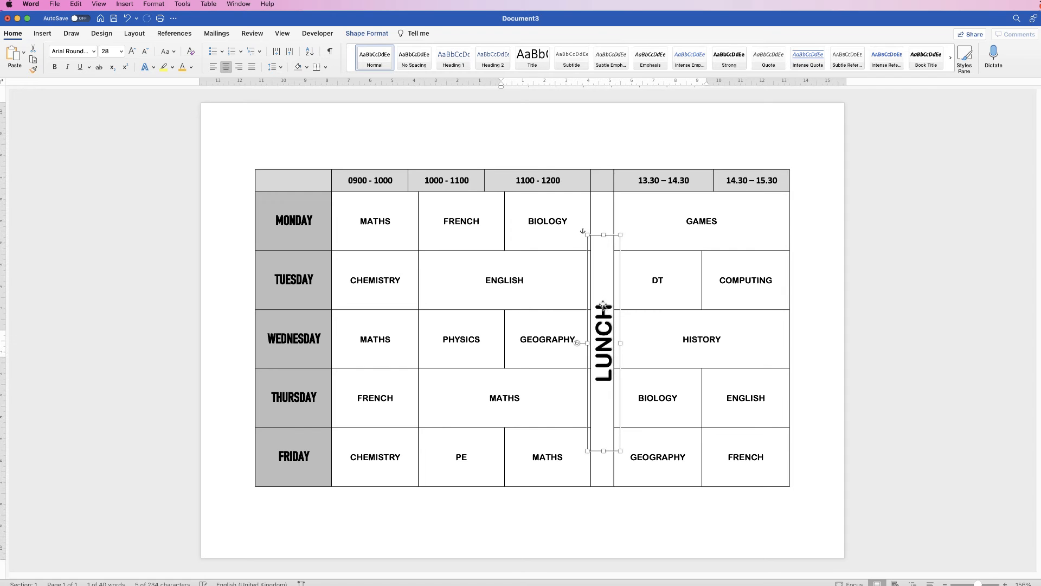
click(609, 306)
click(605, 302)
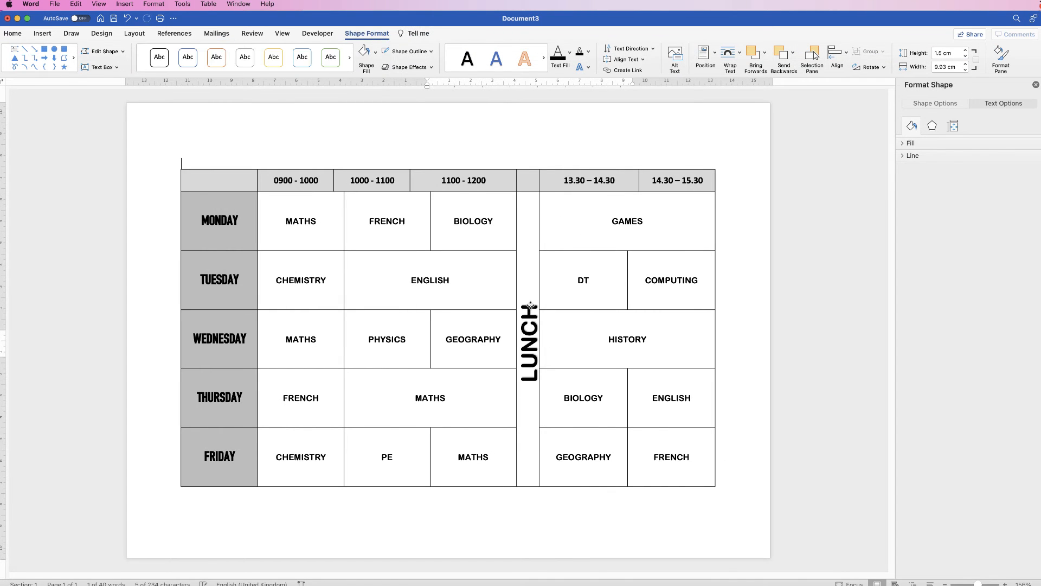
Select the LUNCH text and expand its character spacing by 10 pt.
click(530, 326)
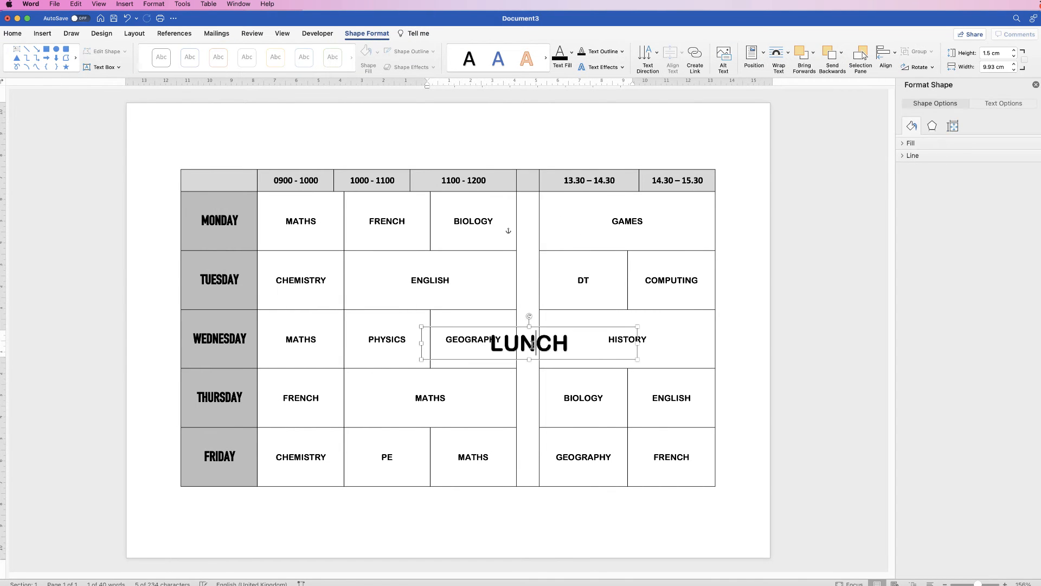
drag(566, 344, 496, 343)
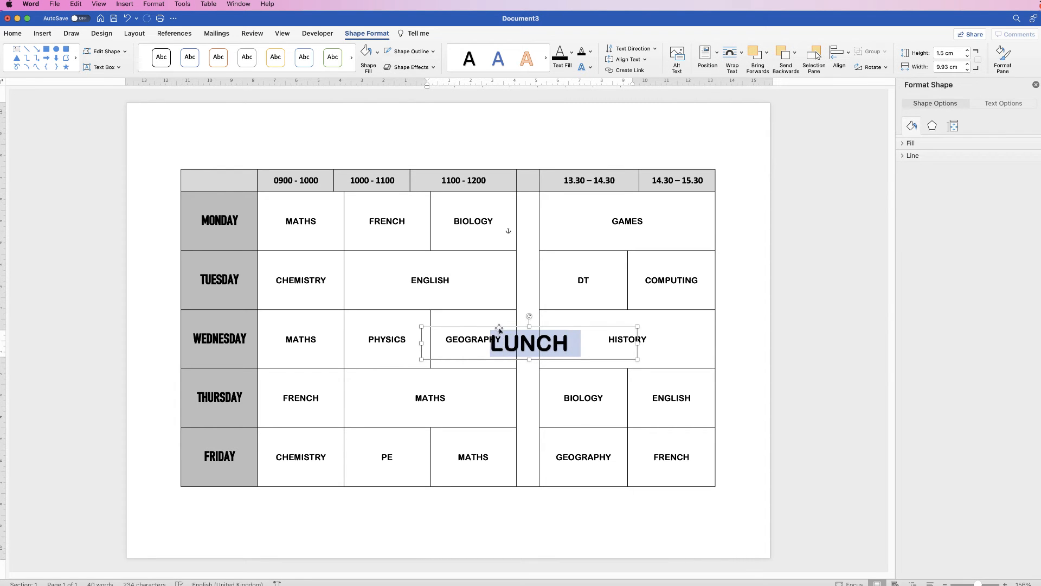
right_click(545, 346)
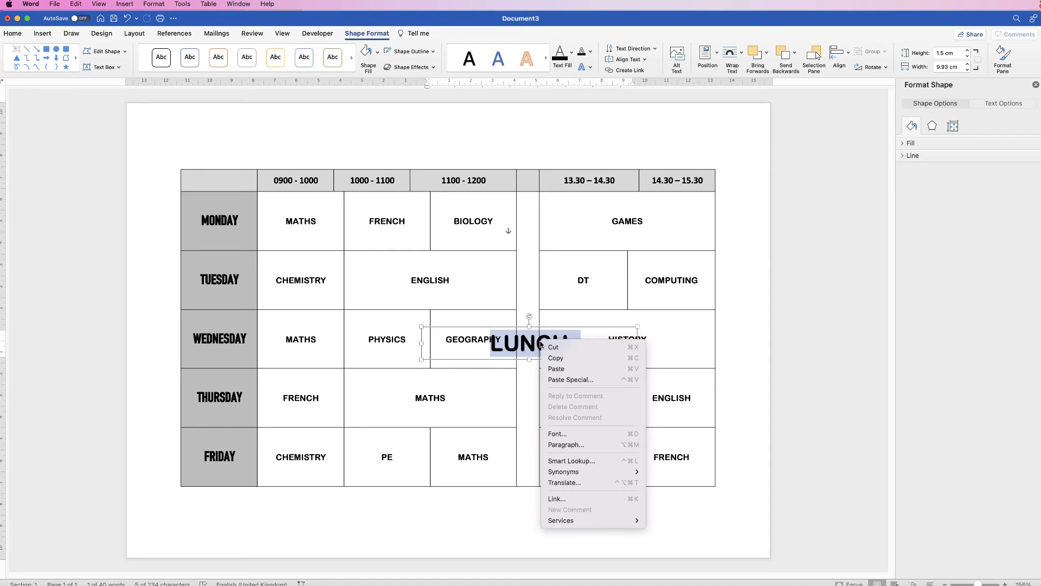
click(557, 434)
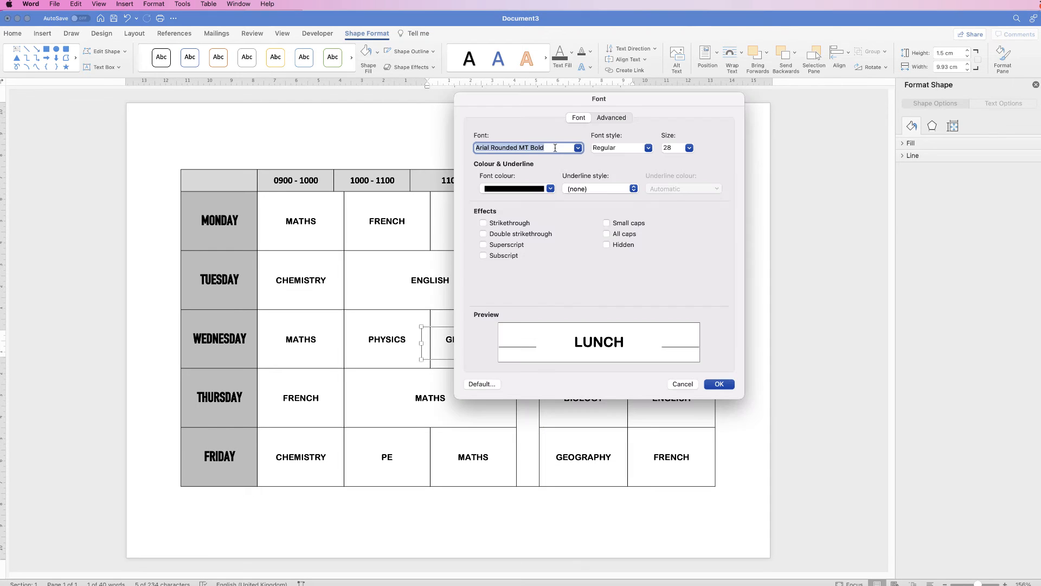
click(608, 118)
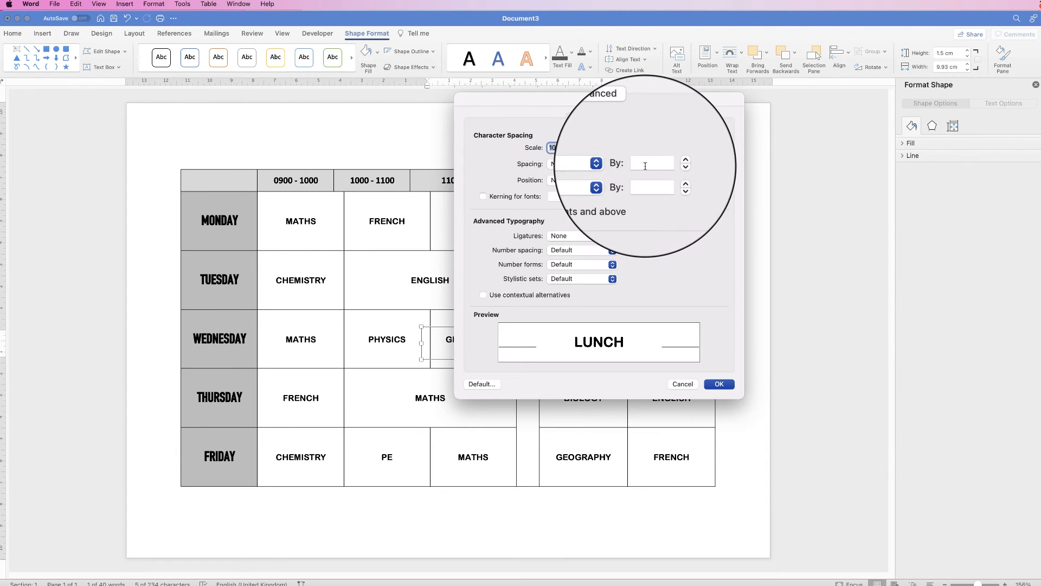
click(646, 166)
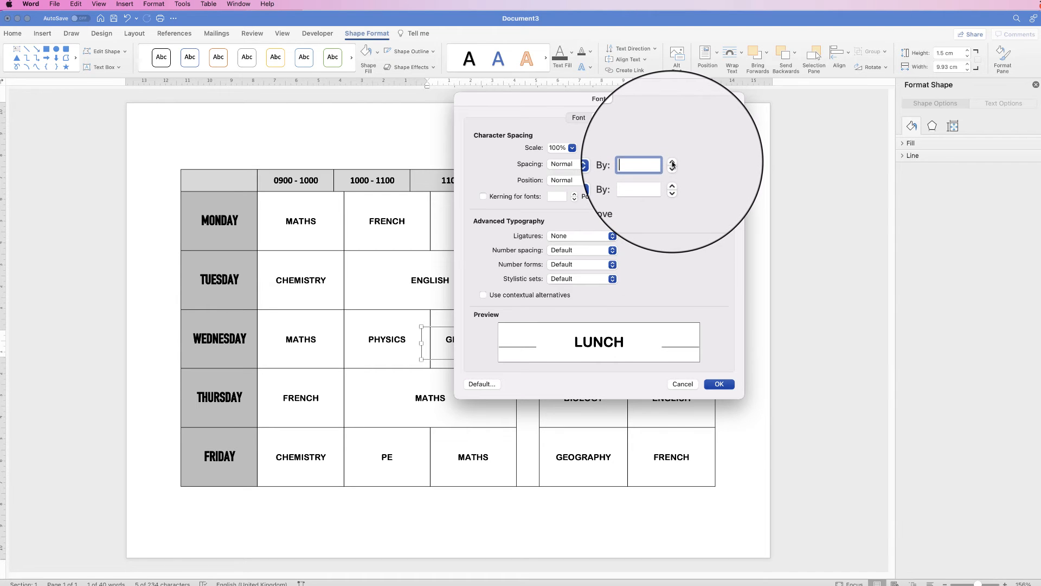
click(672, 165)
click(672, 164)
click(672, 162)
click(672, 162)
click(672, 162)
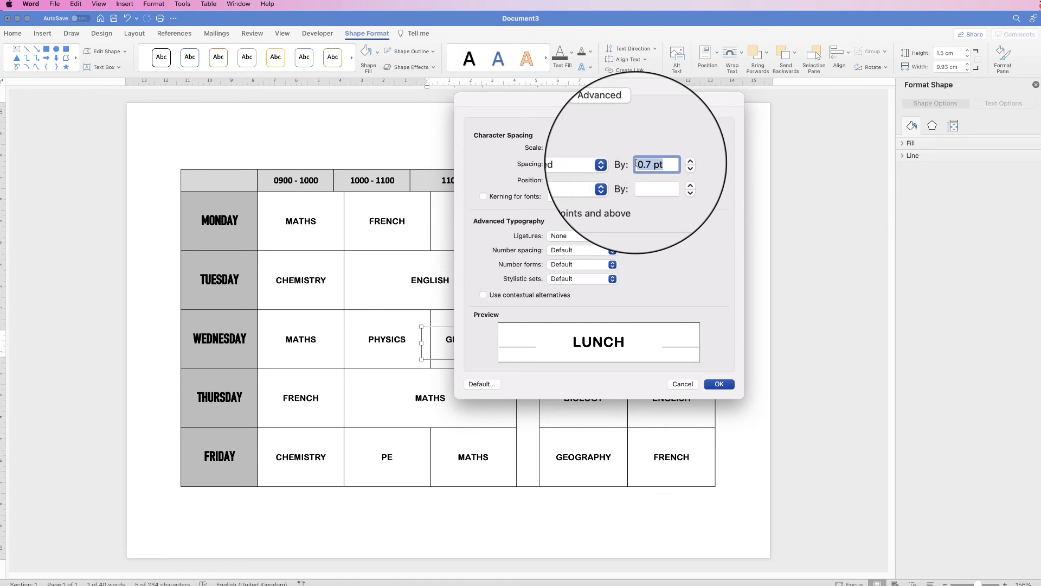
text(20)
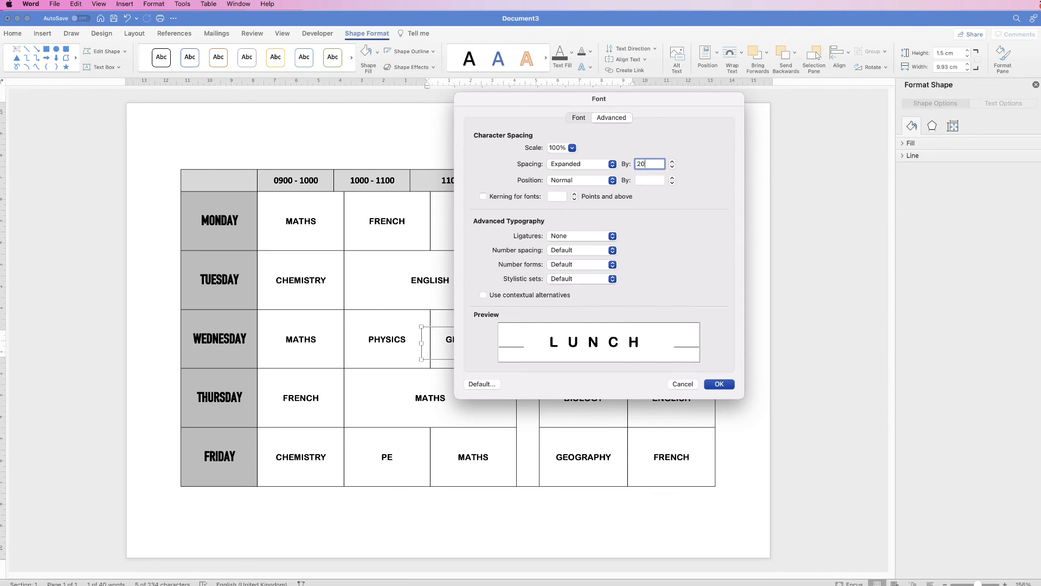
key(BackSpace)
key(BackSpace)
text(10)
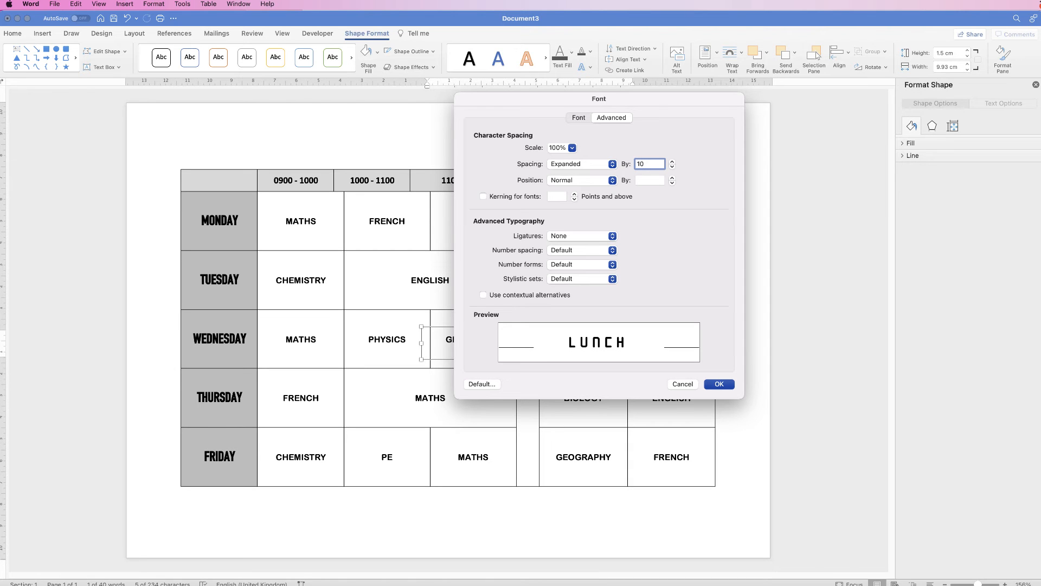
click(720, 383)
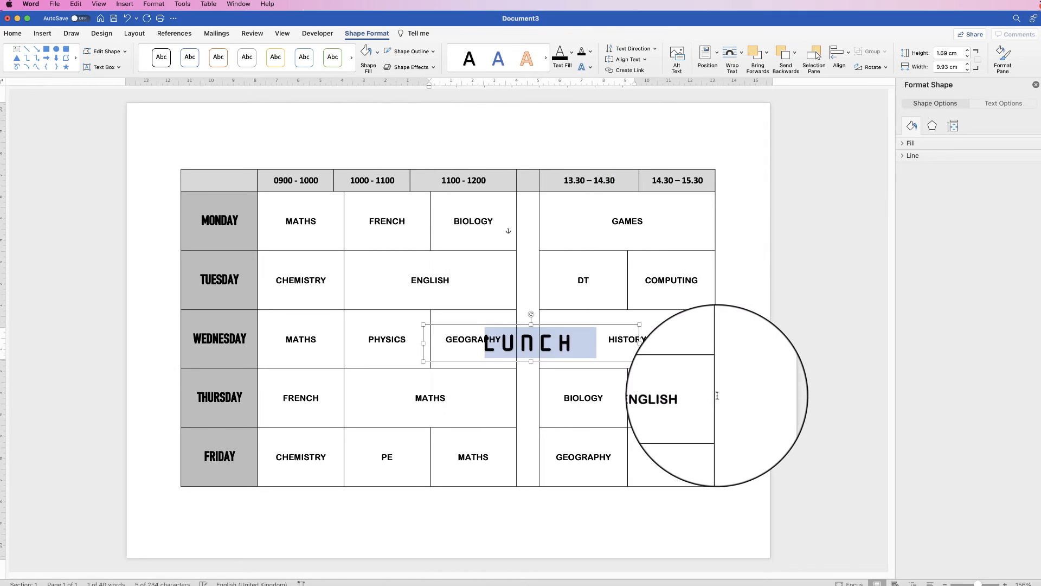
Change the LUNCH WordArt font to DIN.
click(536, 258)
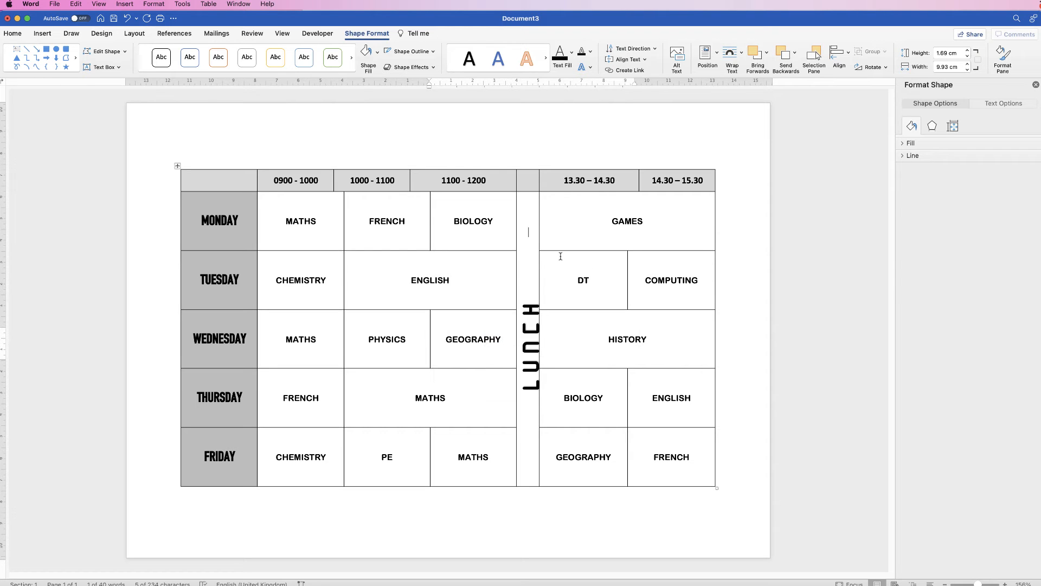
click(531, 350)
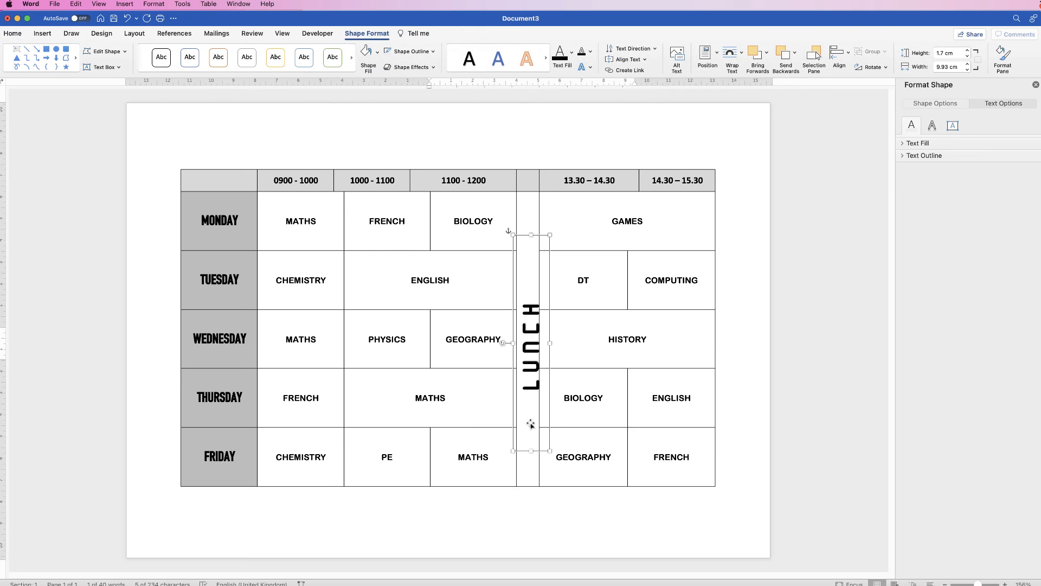
drag(531, 423, 530, 423)
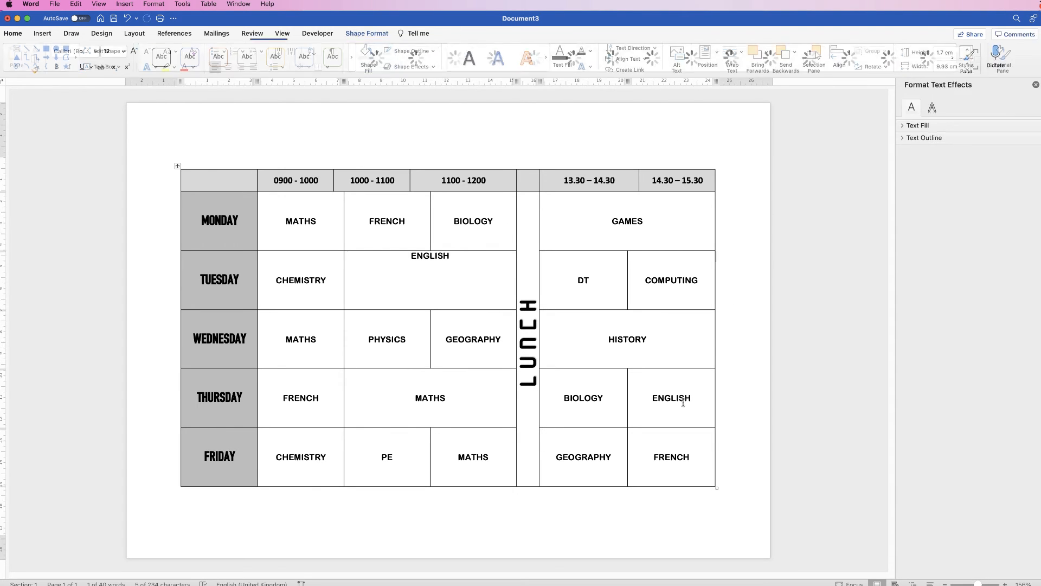
click(12, 34)
click(94, 51)
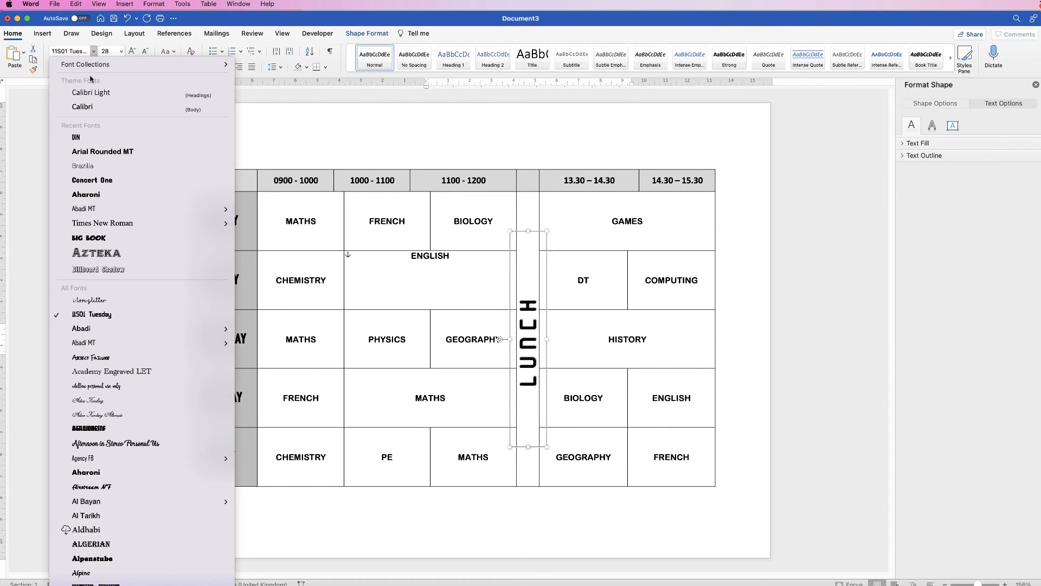
click(85, 140)
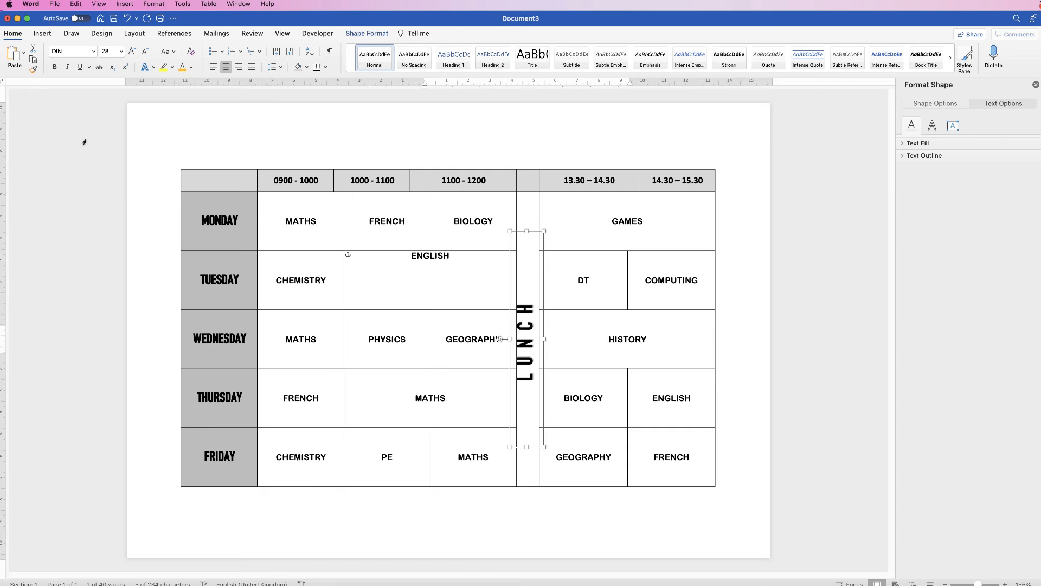
Nudge the LUNCH WordArt sideways to centre it within the lunch column.
key(Right)
key(Right)
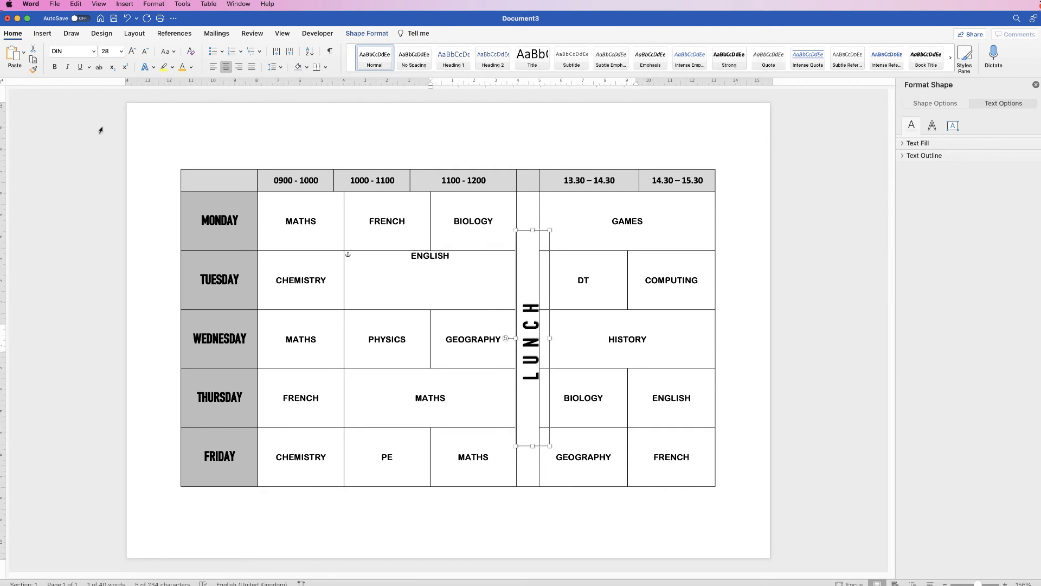
key(Left)
key(Left)
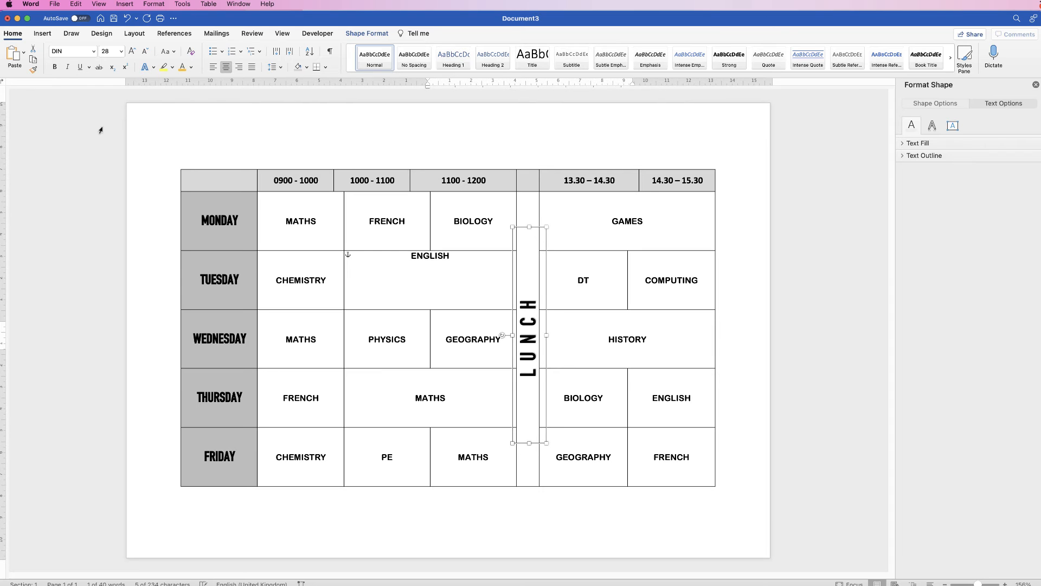
key(Left)
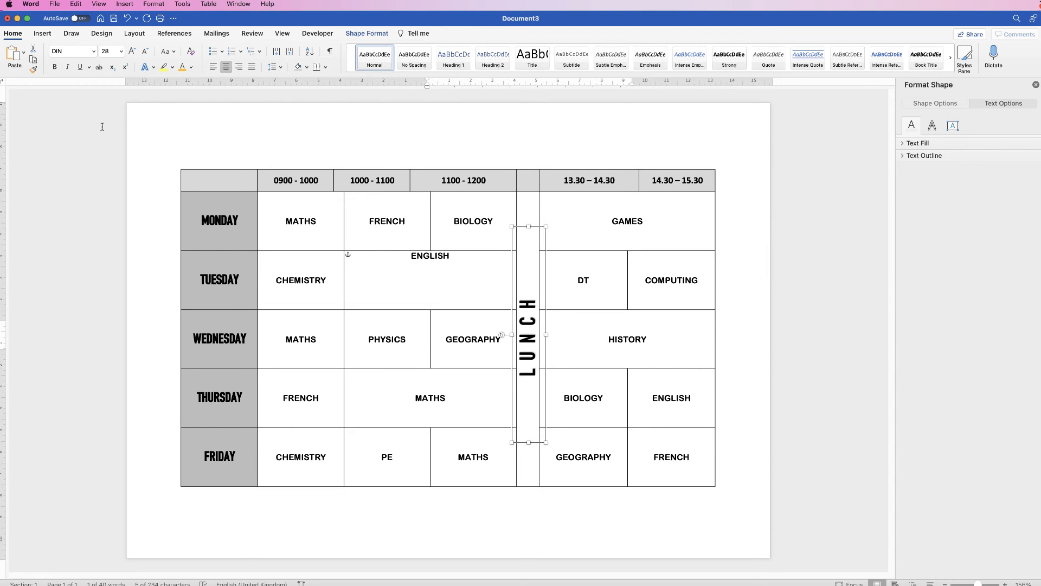
click(746, 197)
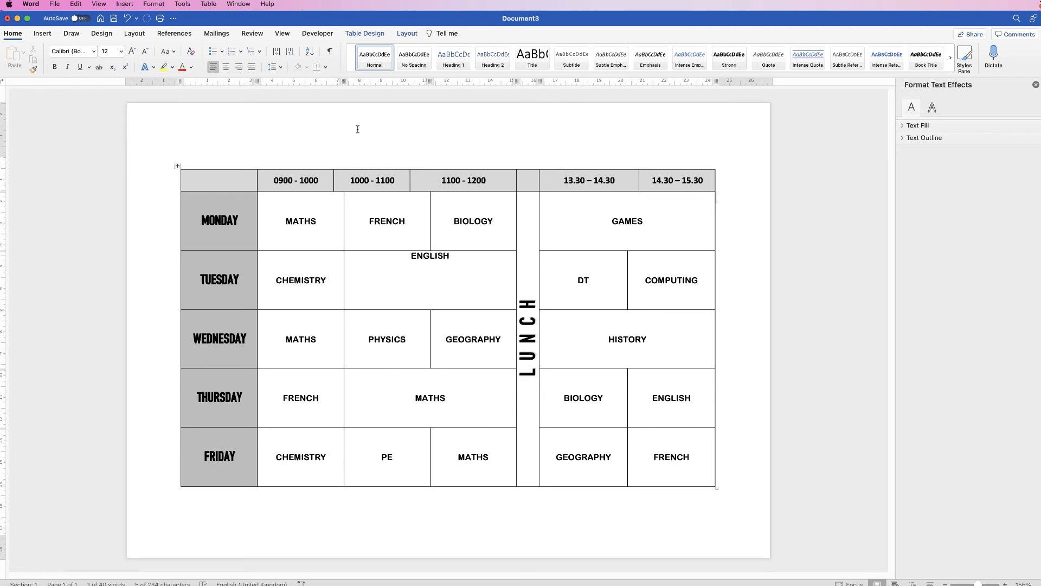
Insert a WordArt reading TIMETABLE and place it above the table.
click(46, 34)
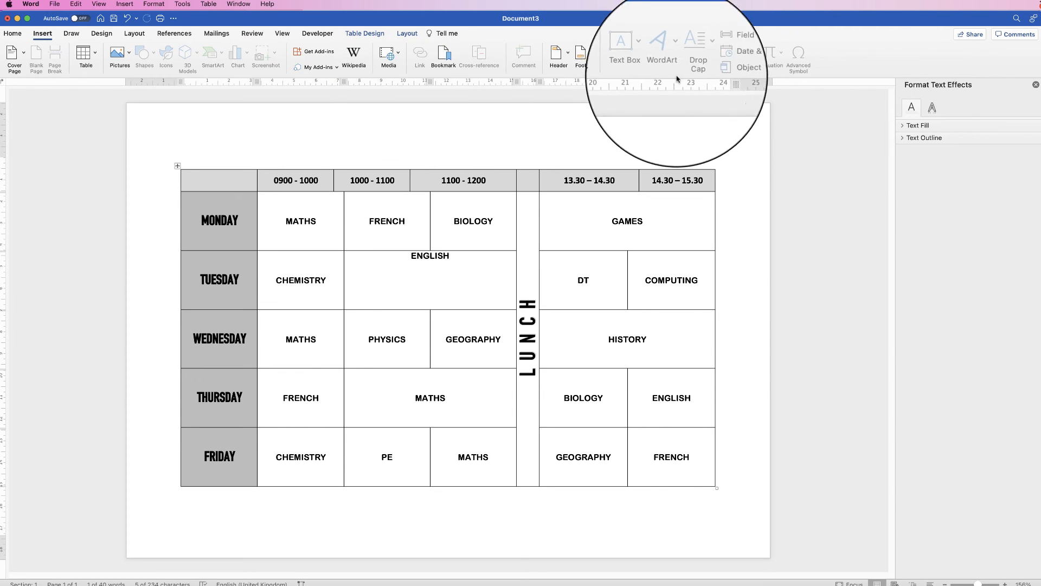
click(533, 147)
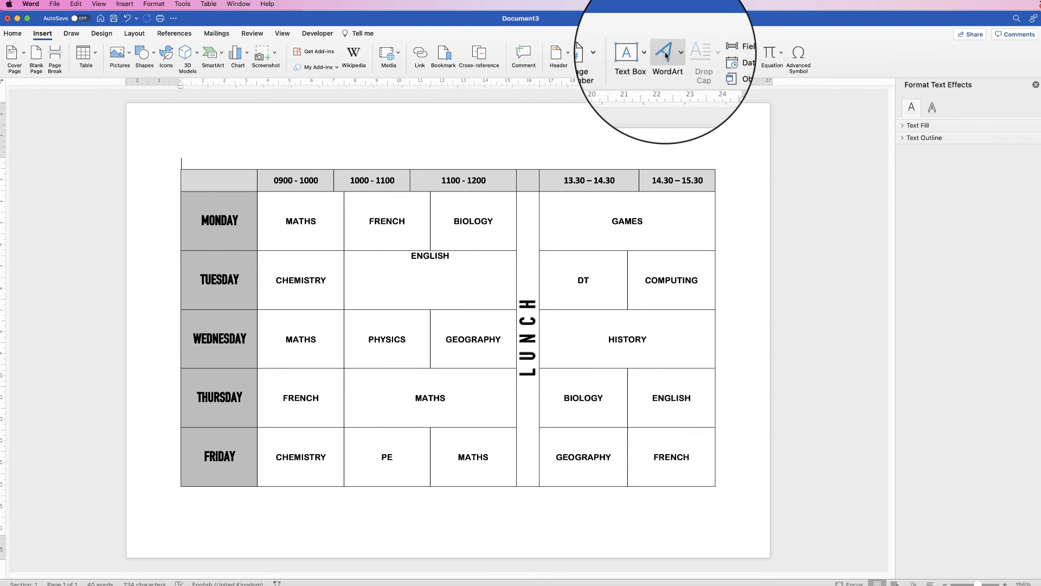
click(662, 63)
click(672, 82)
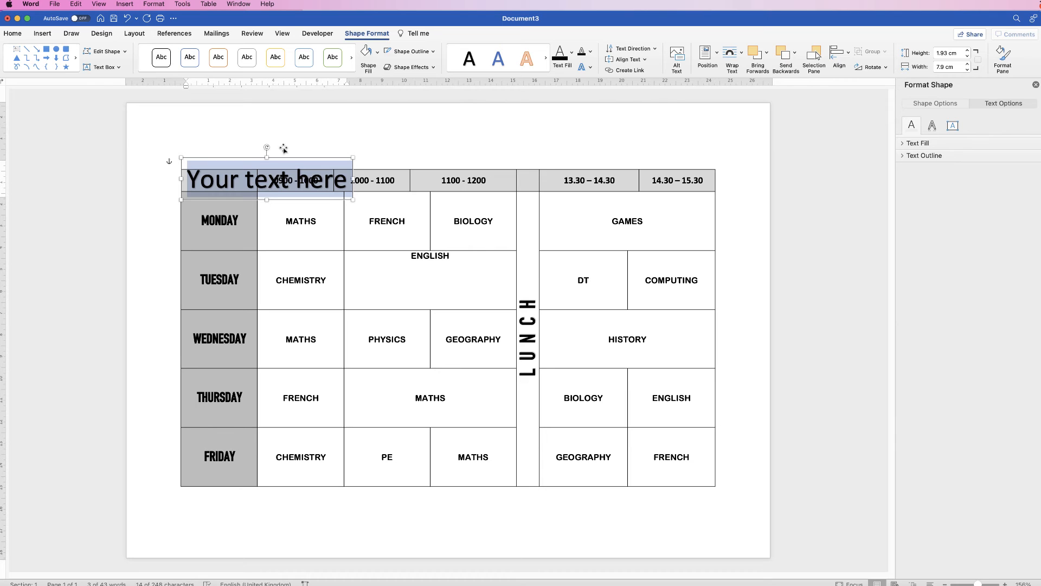
drag(287, 156, 493, 122)
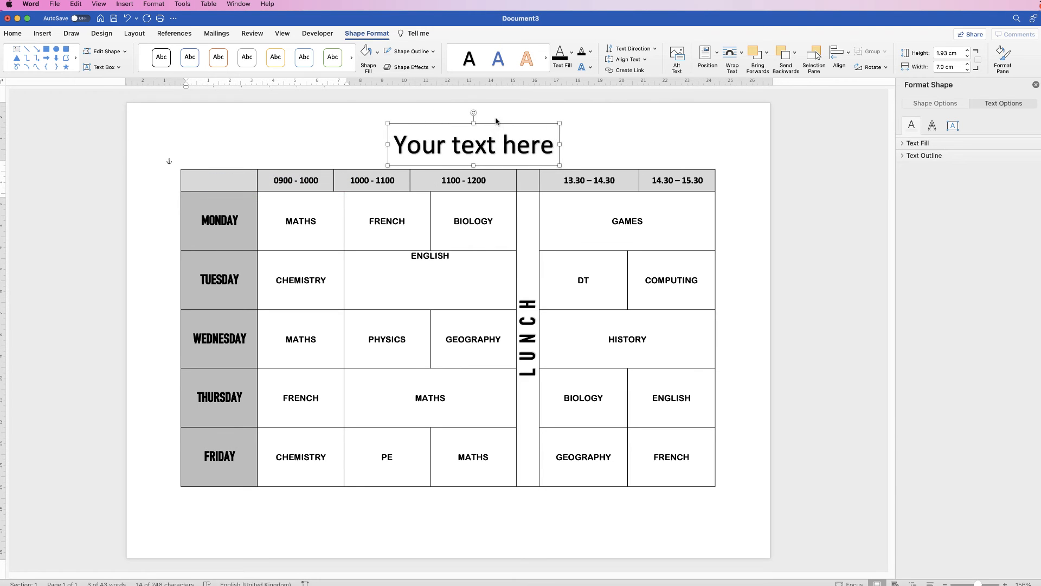
double_click(503, 150)
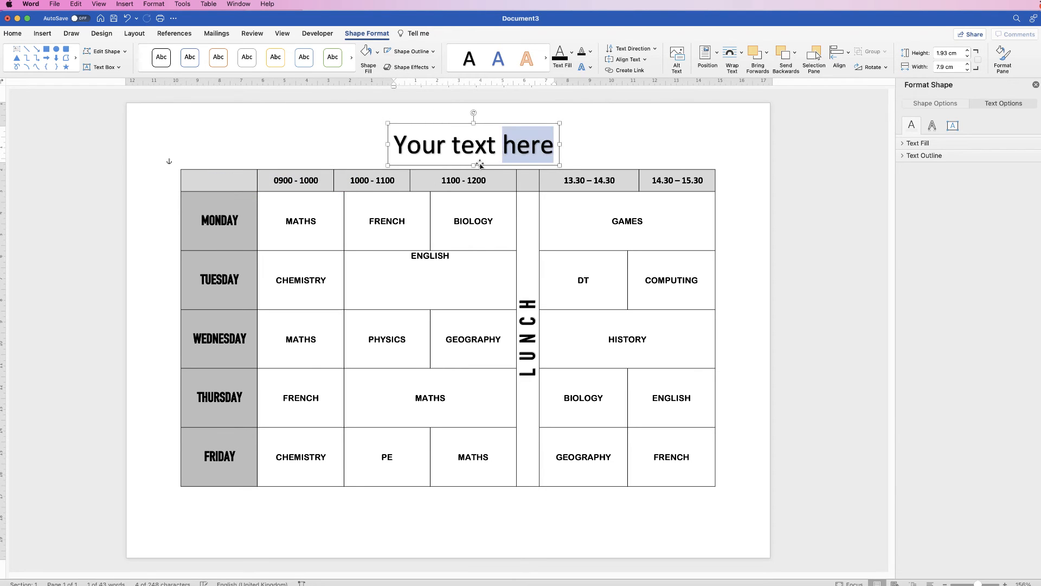
key(super+a)
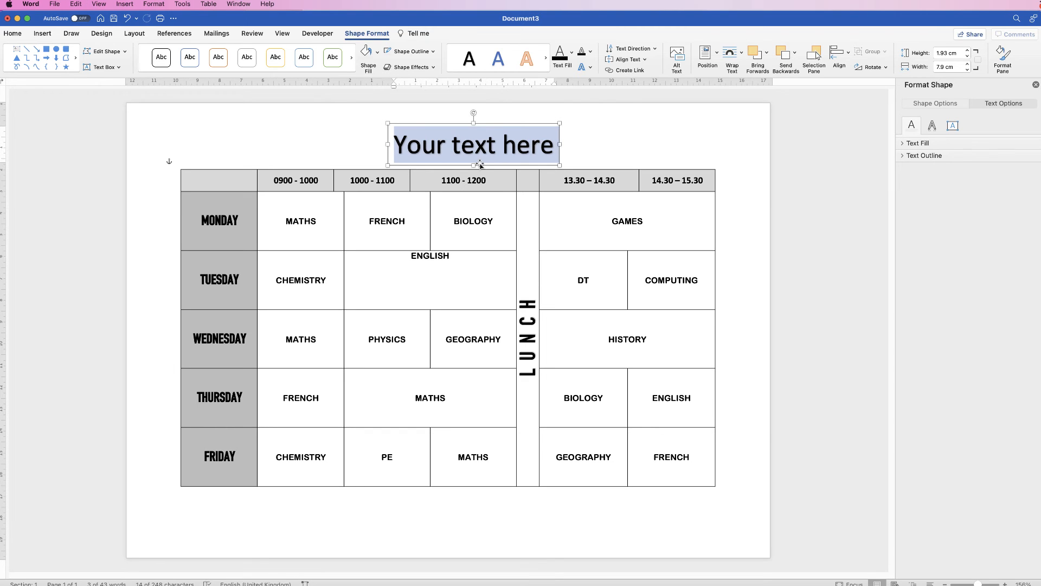
text(TIMETABLE)
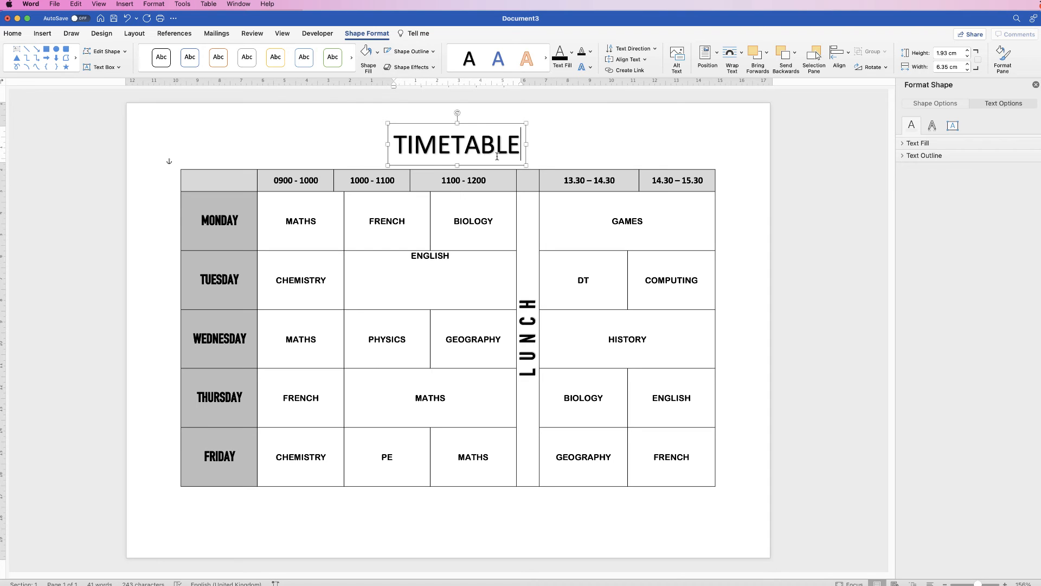
click(552, 148)
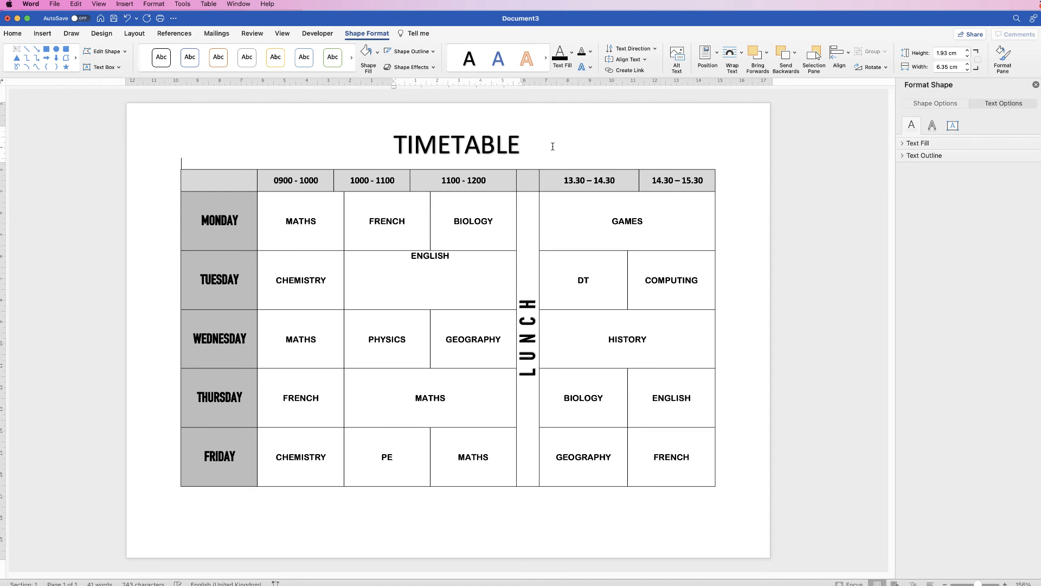
Align the TIMETABLE WordArt to the centre of the page horizontally.
drag(470, 148, 510, 143)
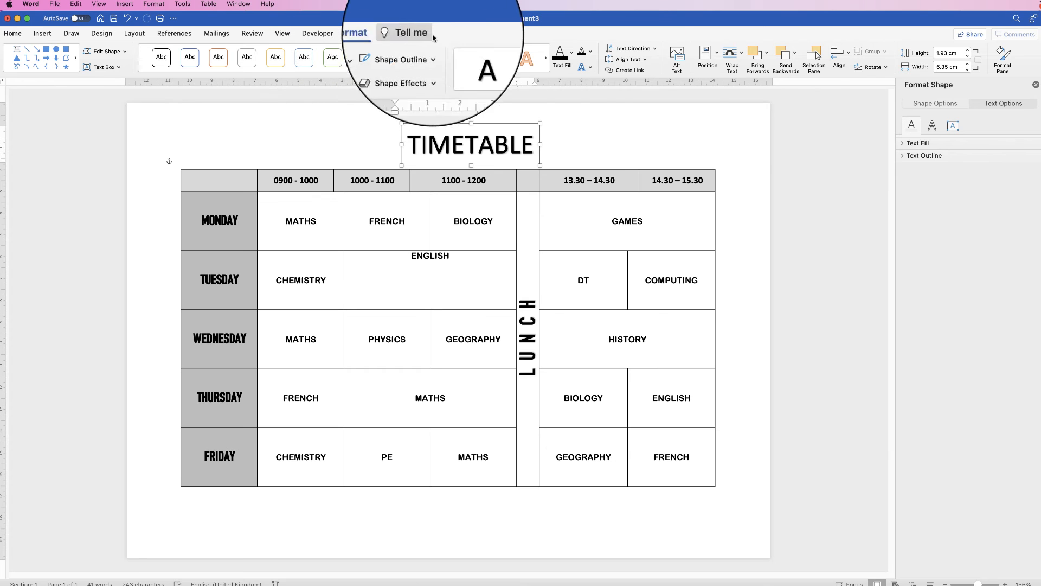
click(849, 54)
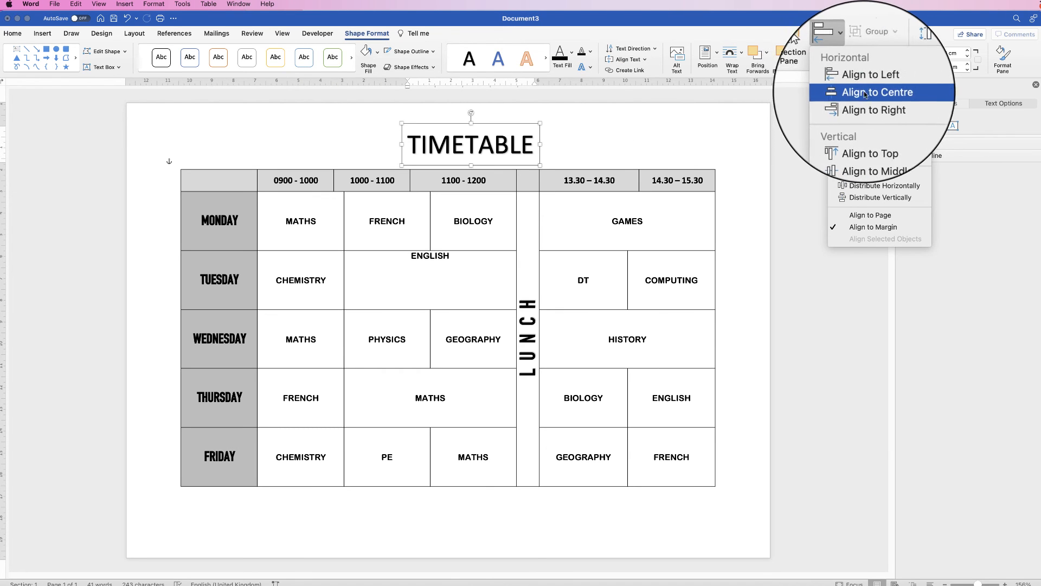
click(865, 95)
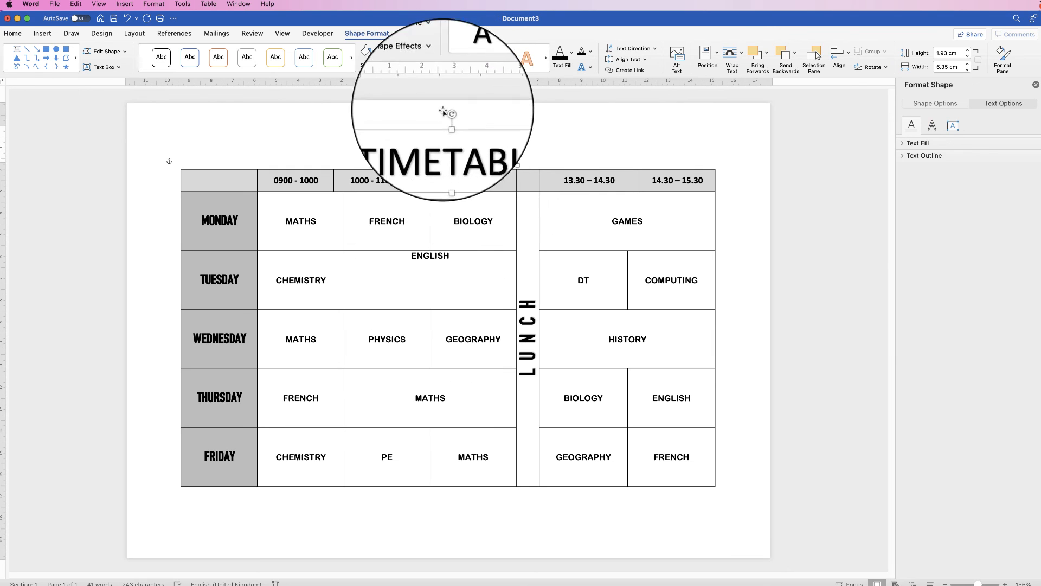
click(608, 201)
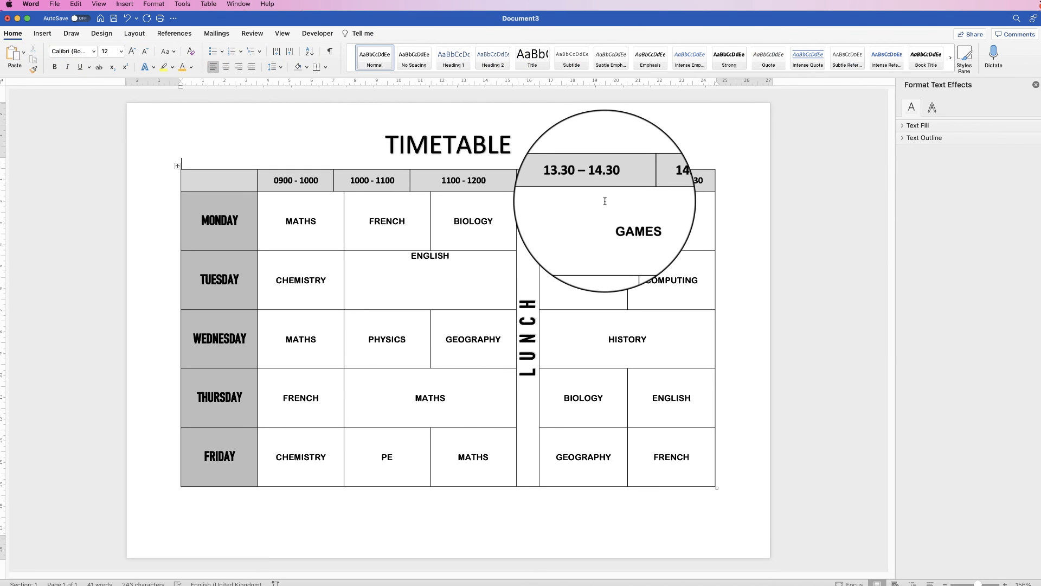
Add blank lines before the table to move it down beneath the TIMETABLE title.
drag(977, 583, 967, 583)
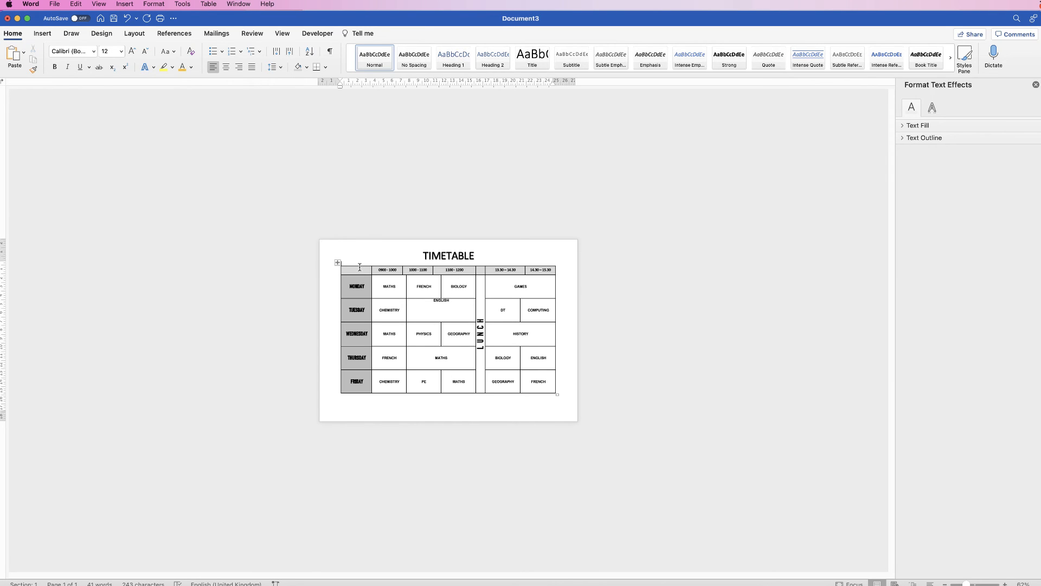
key(Return)
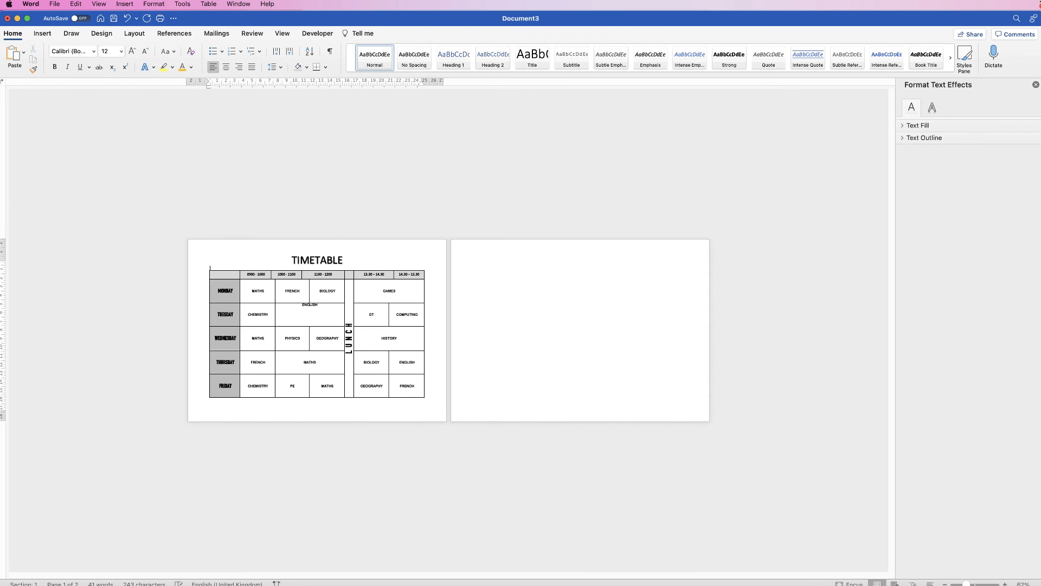
key(Return)
key(Return)
key(Return)
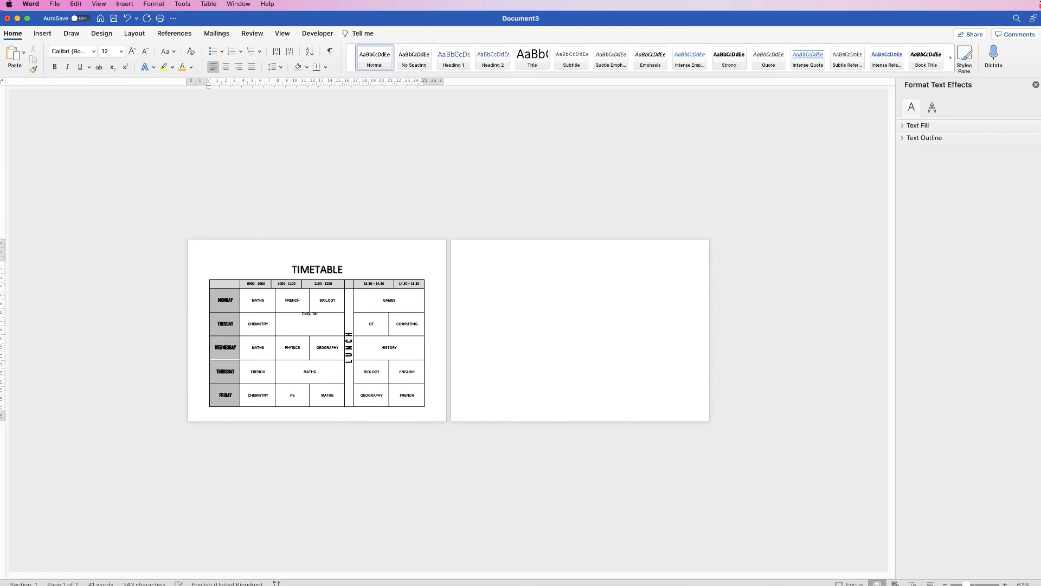
key(BackSpace)
key(BackSpace)
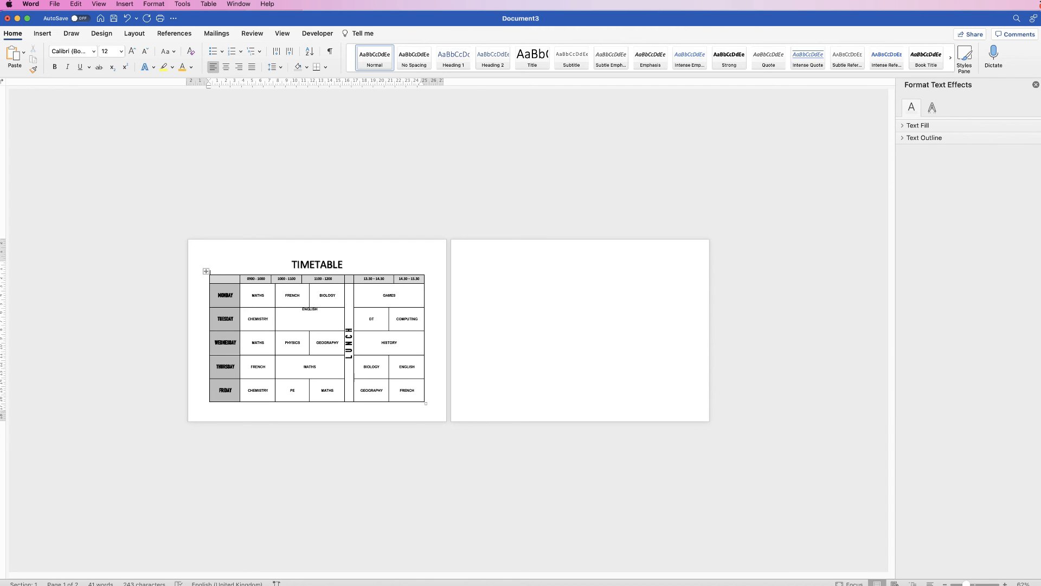
Nudge the TIMETABLE WordArt title slightly upward above the table.
drag(325, 402, 326, 422)
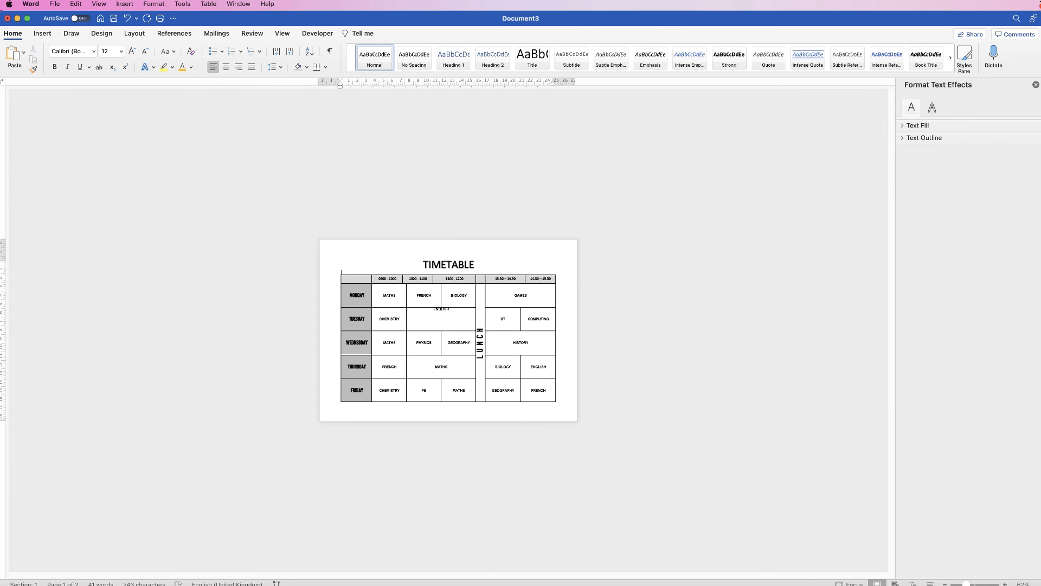
scroll(448, 330, up, 5)
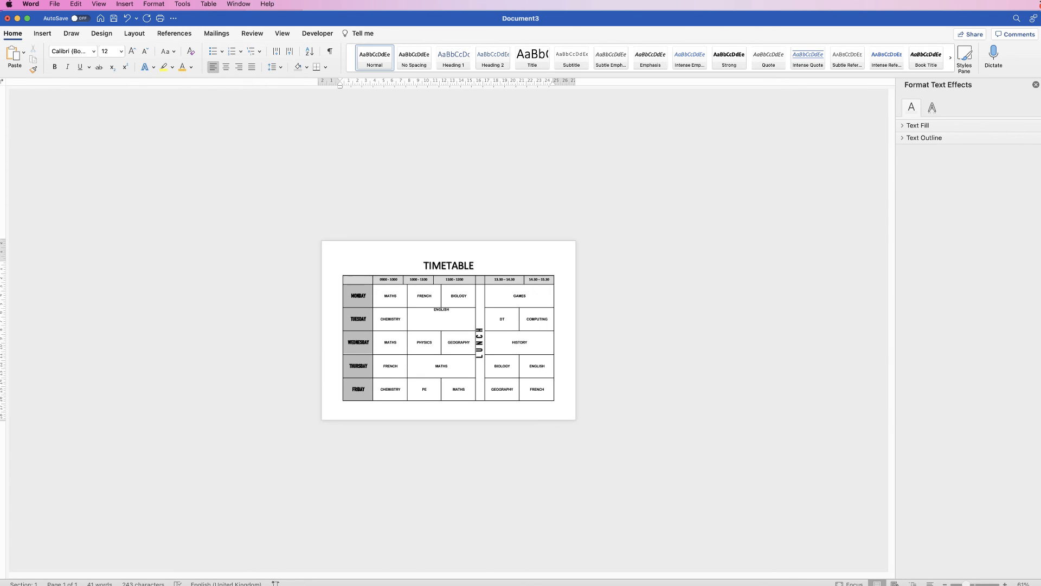
click(449, 232)
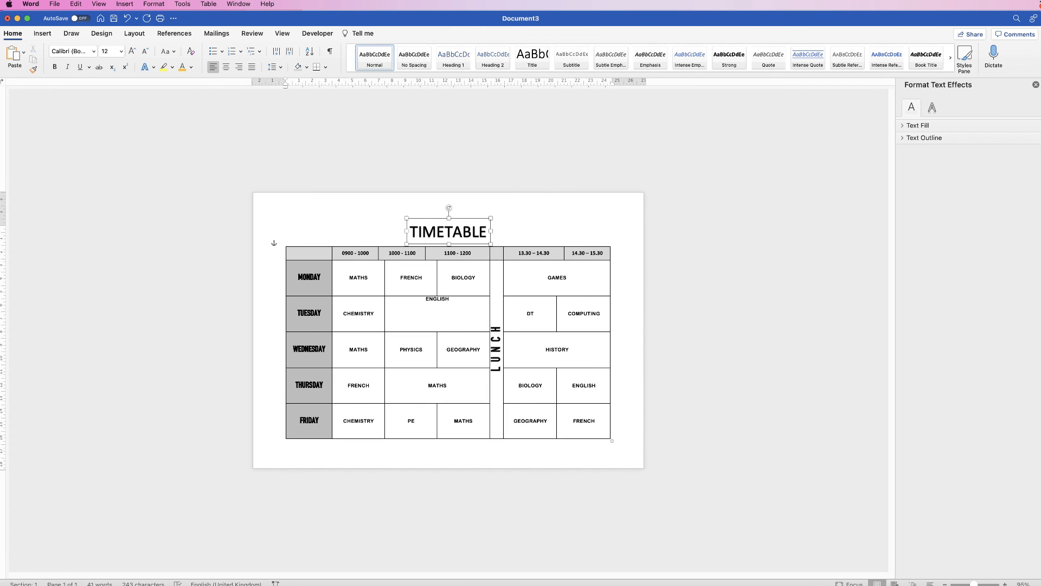
key(Up)
key(Up)
key(Up)
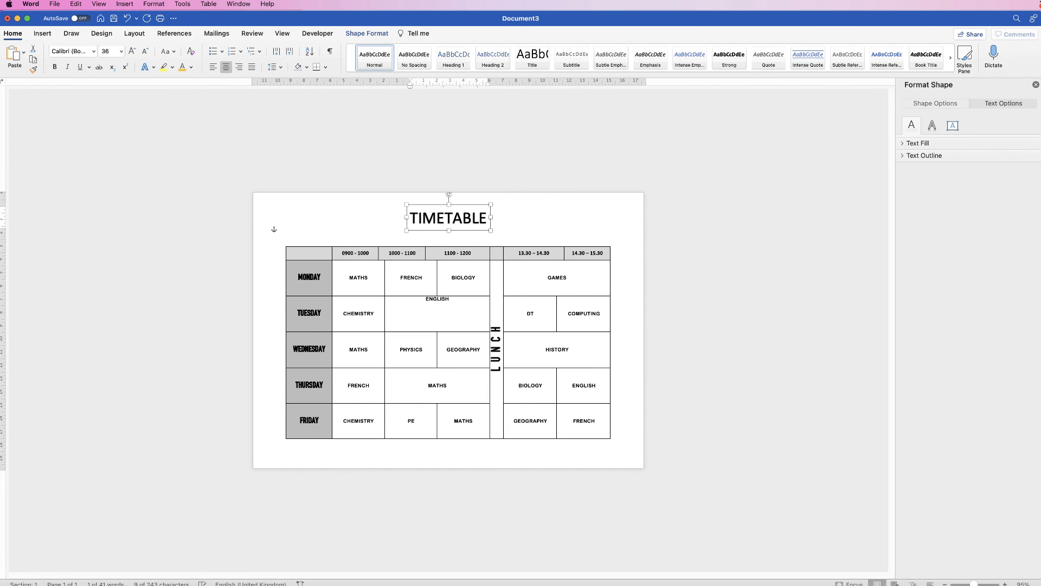
key(Escape)
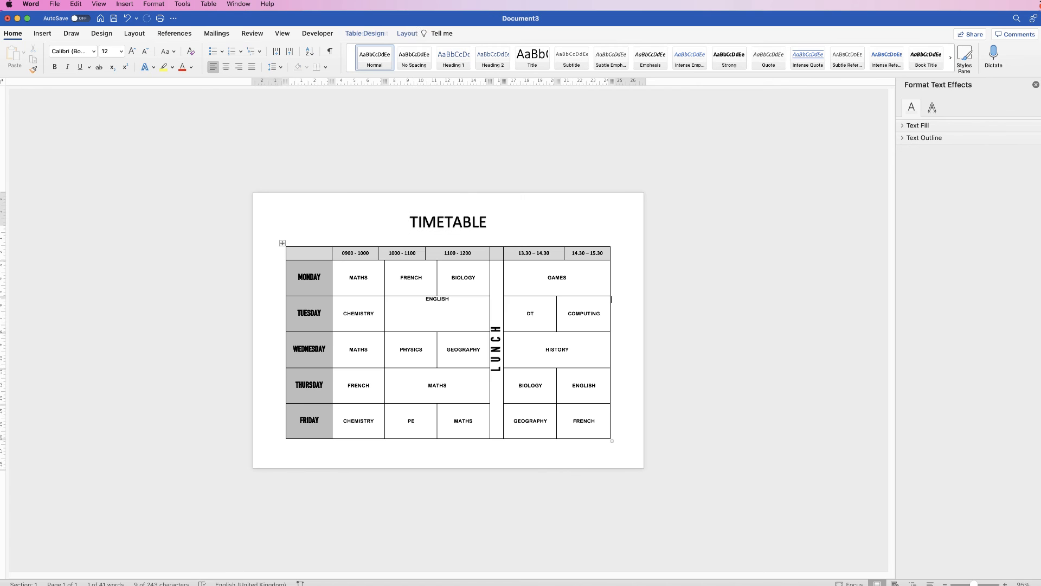
Apply centre cell alignment to the merged ENGLISH cell on the Tuesday row.
scroll(448, 330, down, 4)
scroll(448, 330, down, 3)
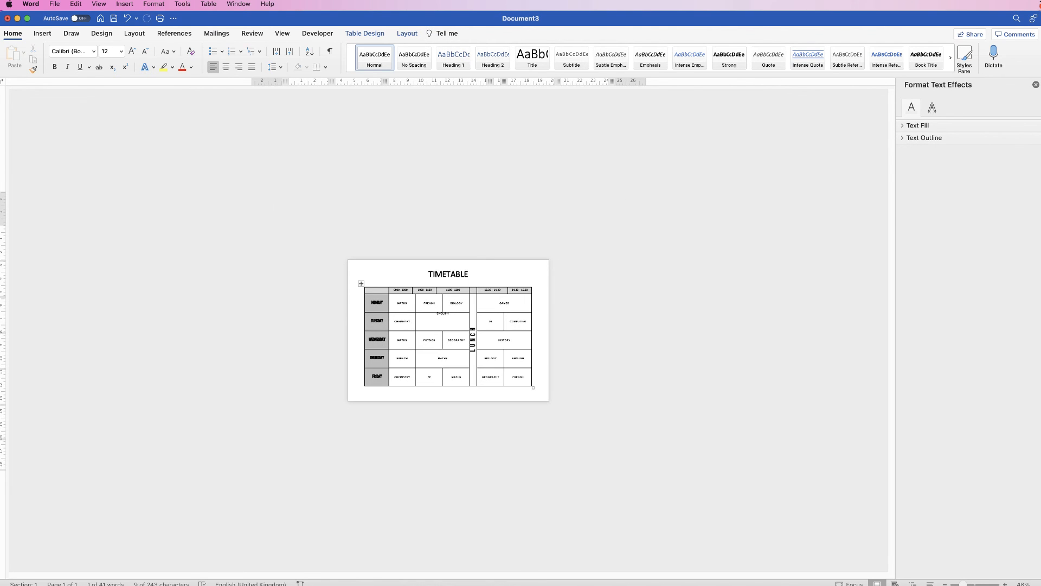
scroll(449, 330, up, 5)
scroll(448, 330, up, 2)
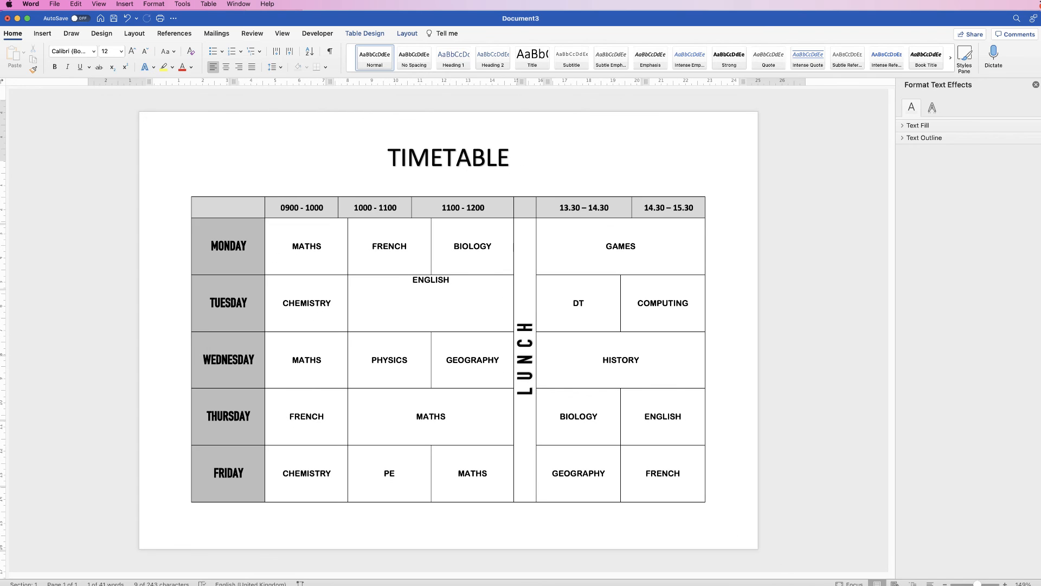
click(443, 280)
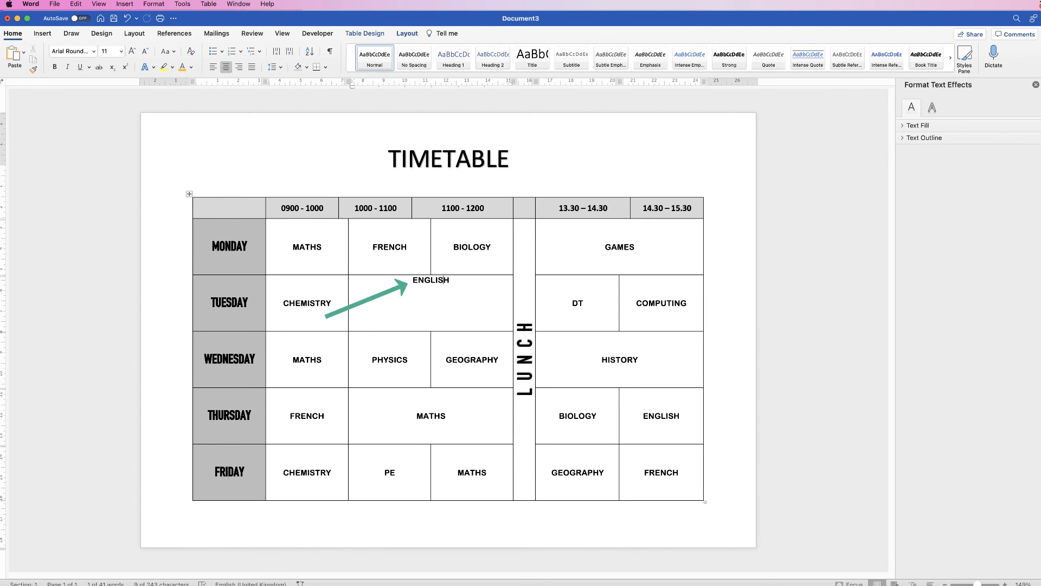
click(407, 33)
click(522, 58)
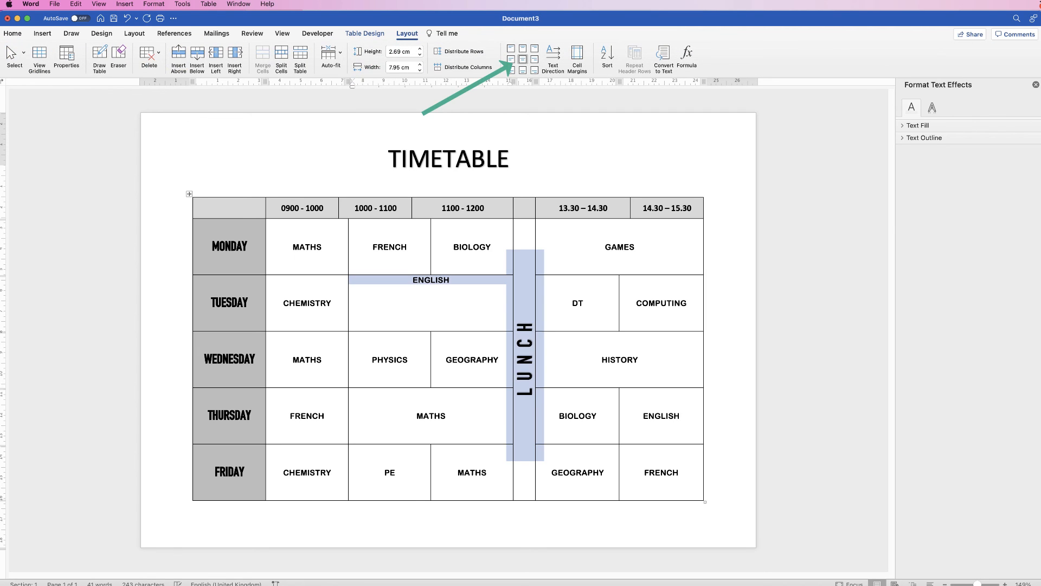
click(413, 280)
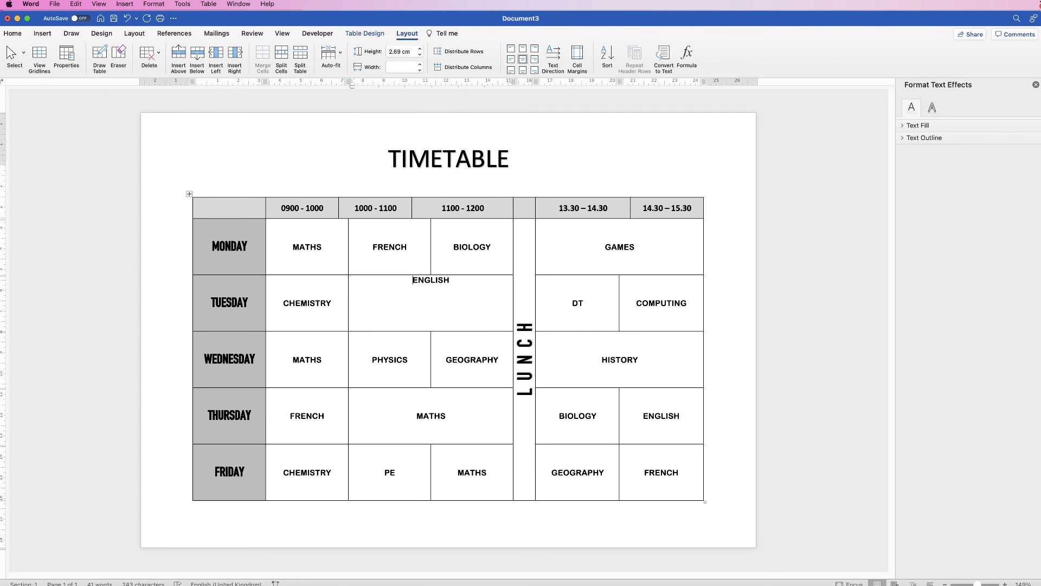
drag(283, 303, 524, 325)
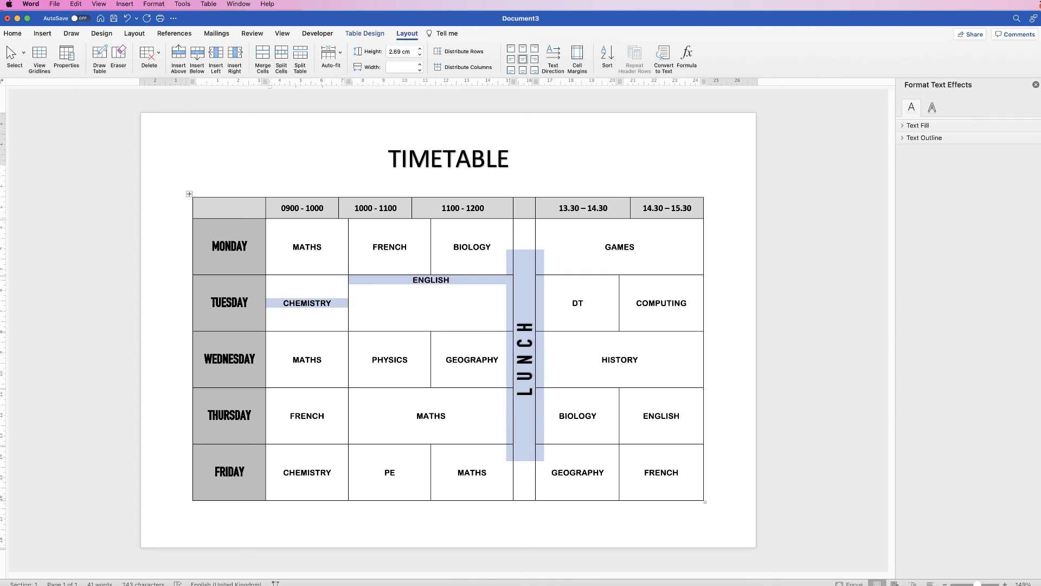
click(450, 280)
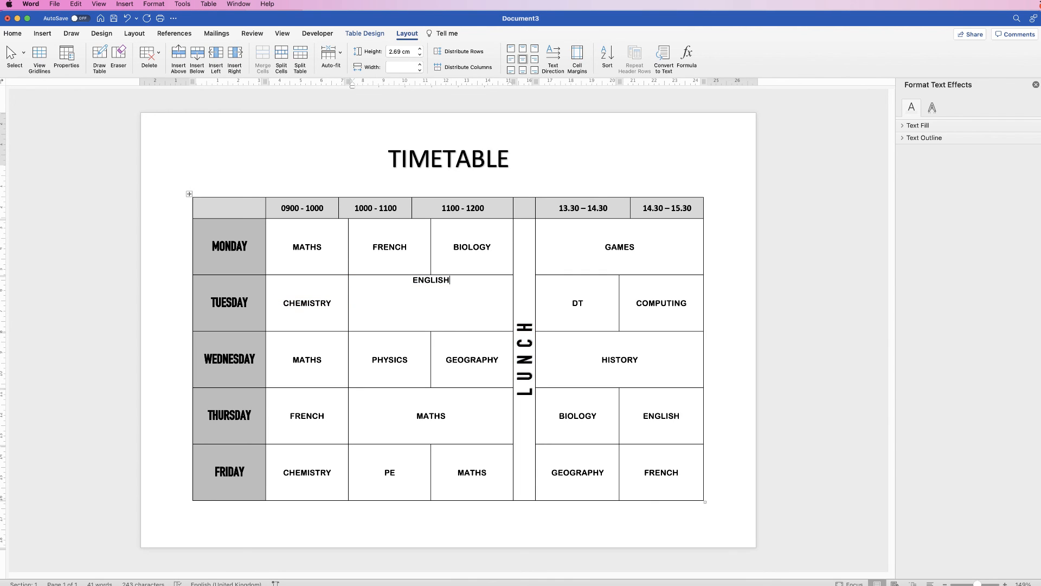
key(shift+Up)
click(511, 49)
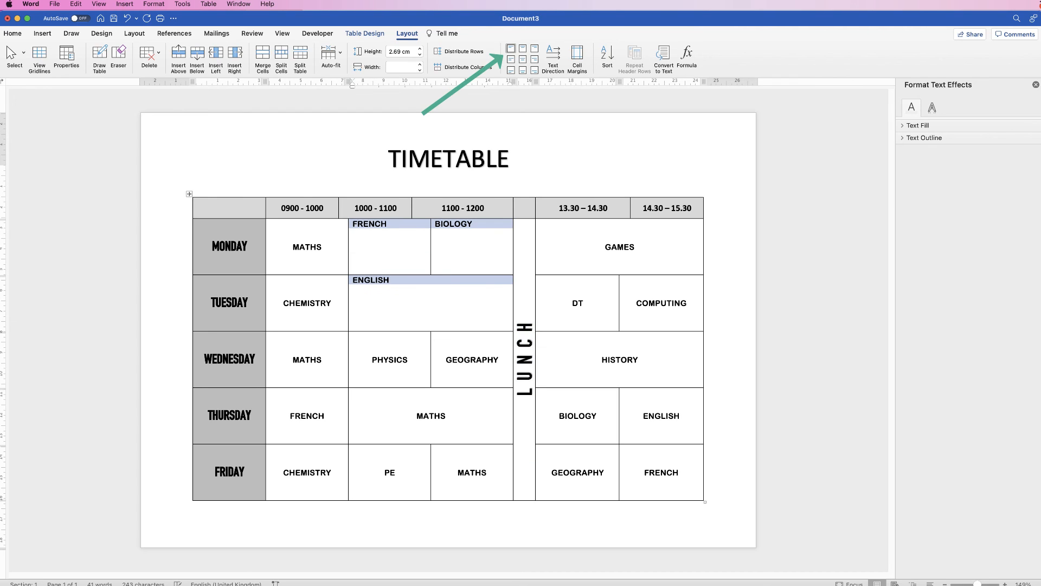
click(523, 59)
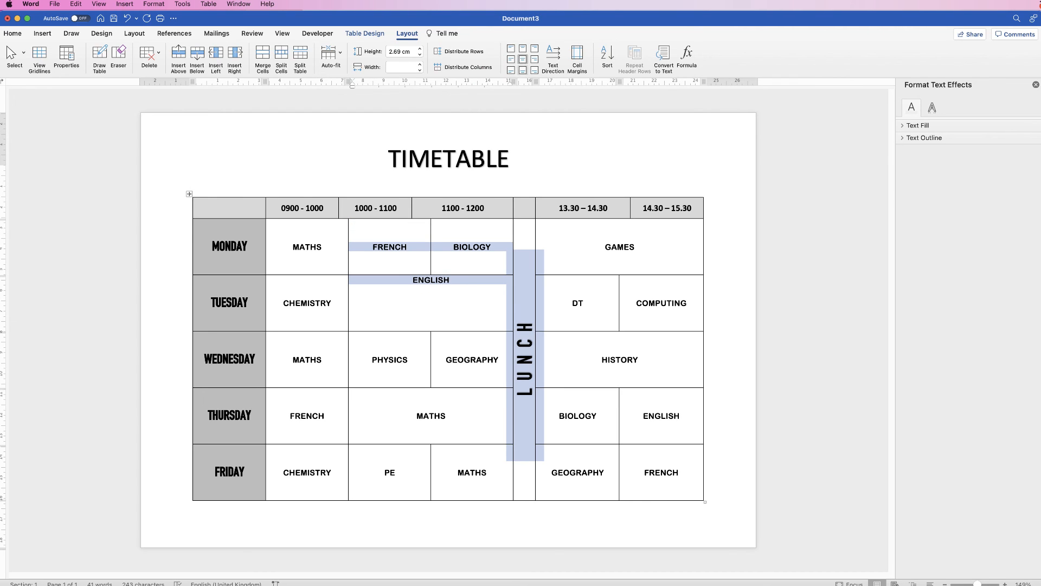
click(450, 280)
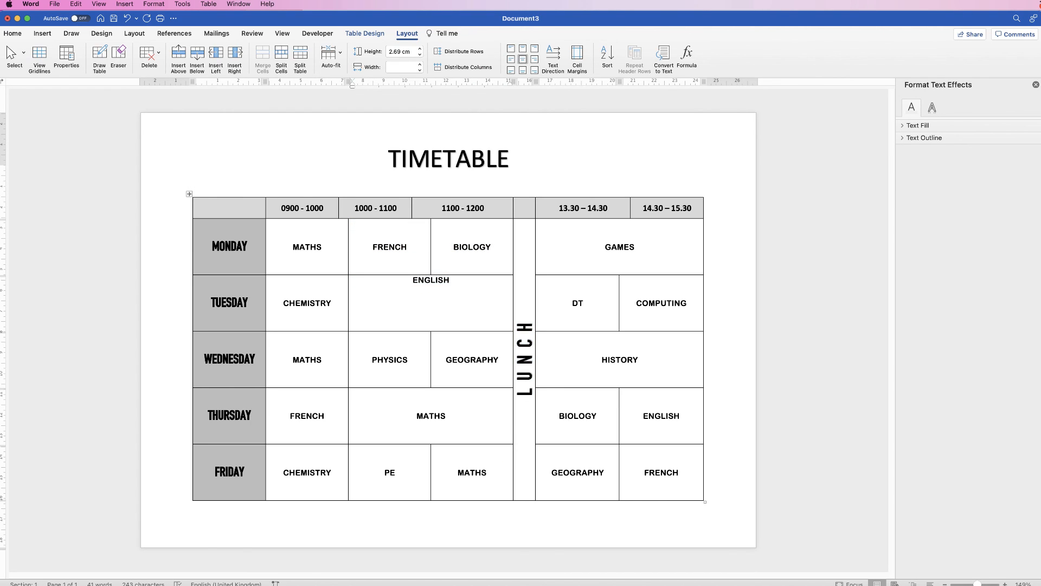
Move the ENGLISH text lower in its cell by adding a blank line above it.
drag(411, 280, 525, 380)
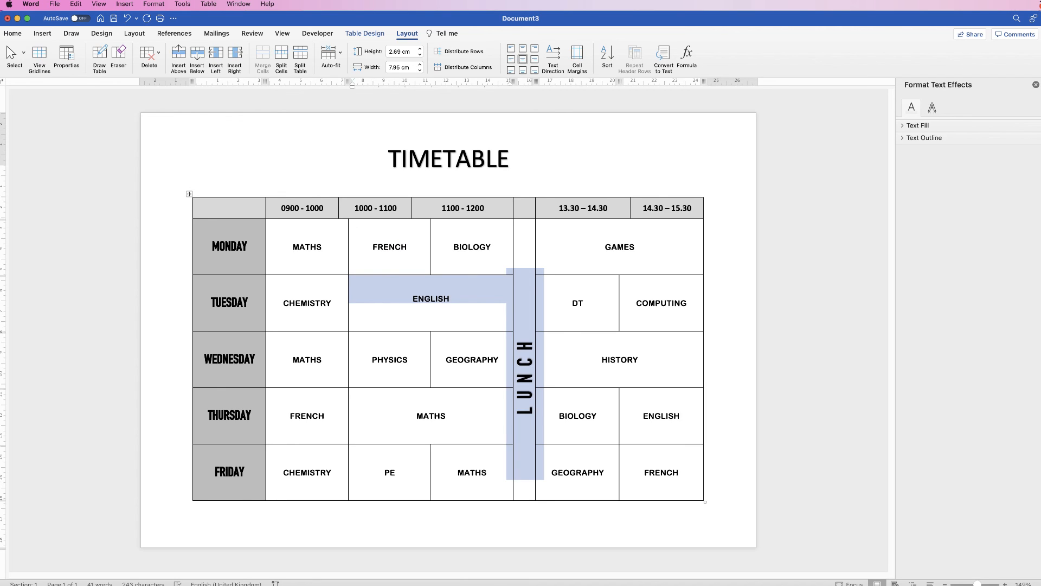
click(450, 298)
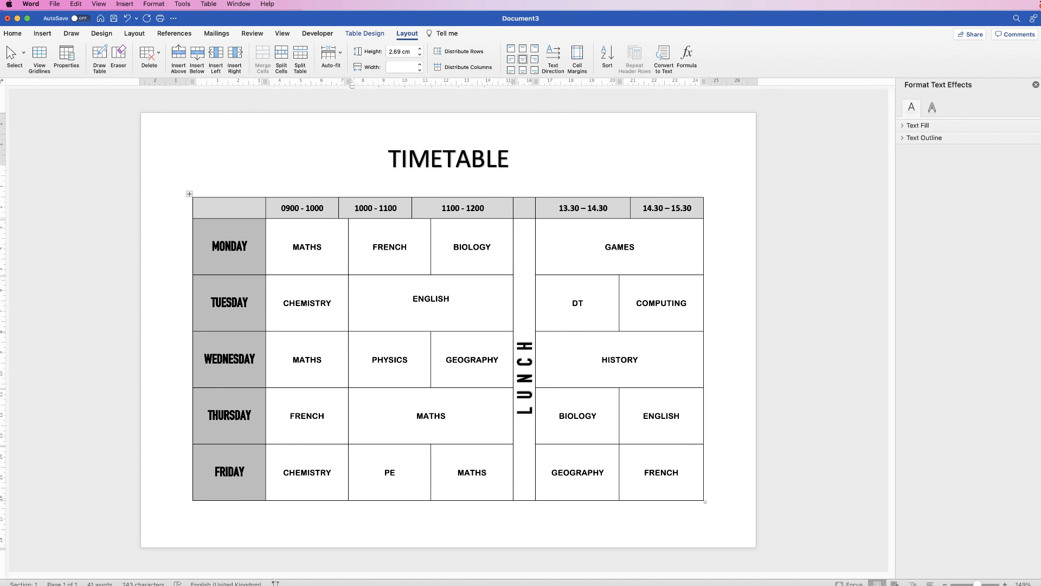
key(Return)
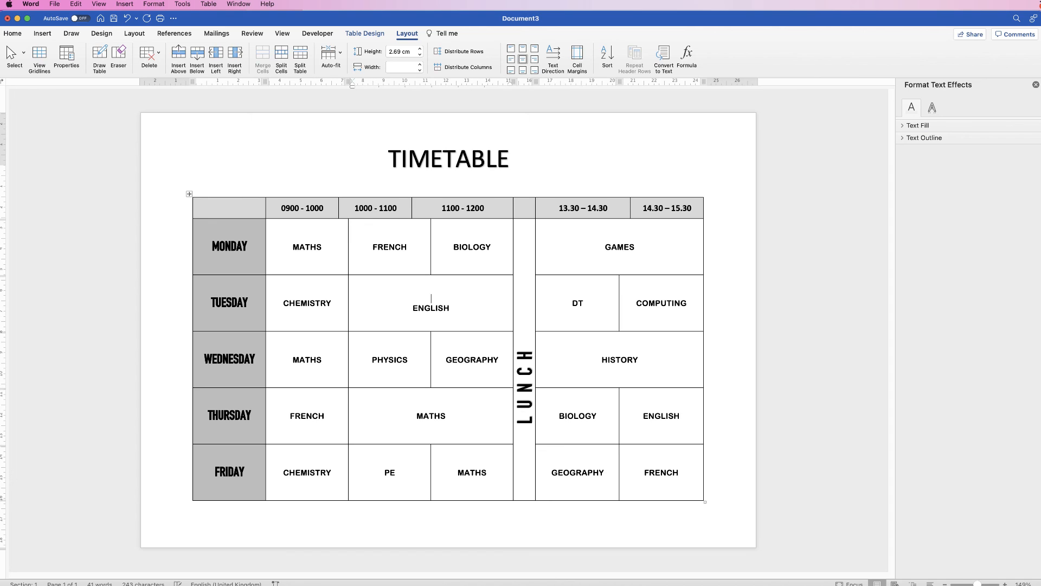
click(524, 386)
drag(524, 386, 492, 461)
drag(488, 393, 488, 426)
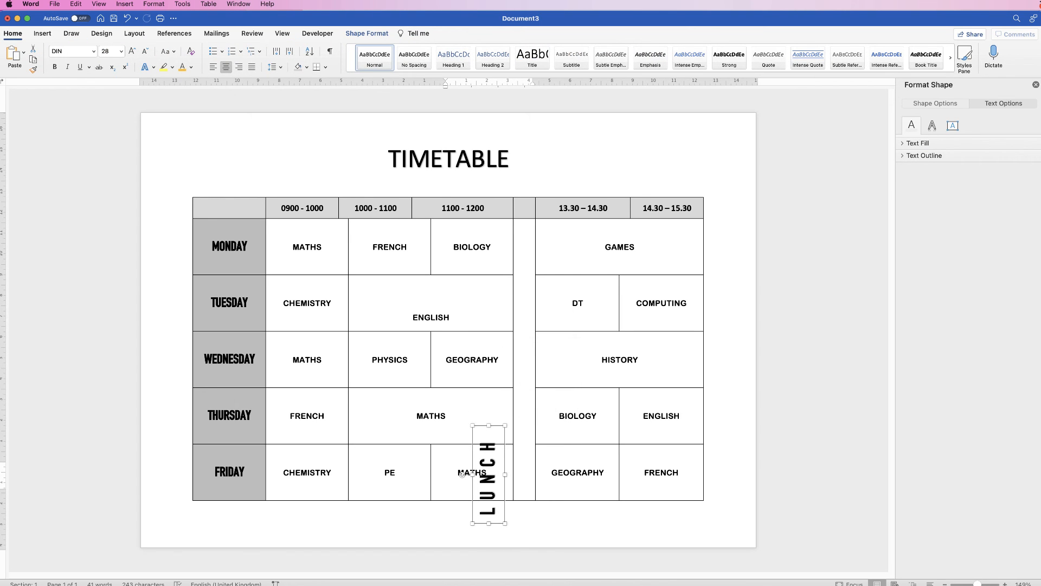
drag(487, 473, 498, 350)
Delete the blank paragraph above ENGLISH in the merged Tuesday cell and centre the text.
click(355, 293)
click(330, 51)
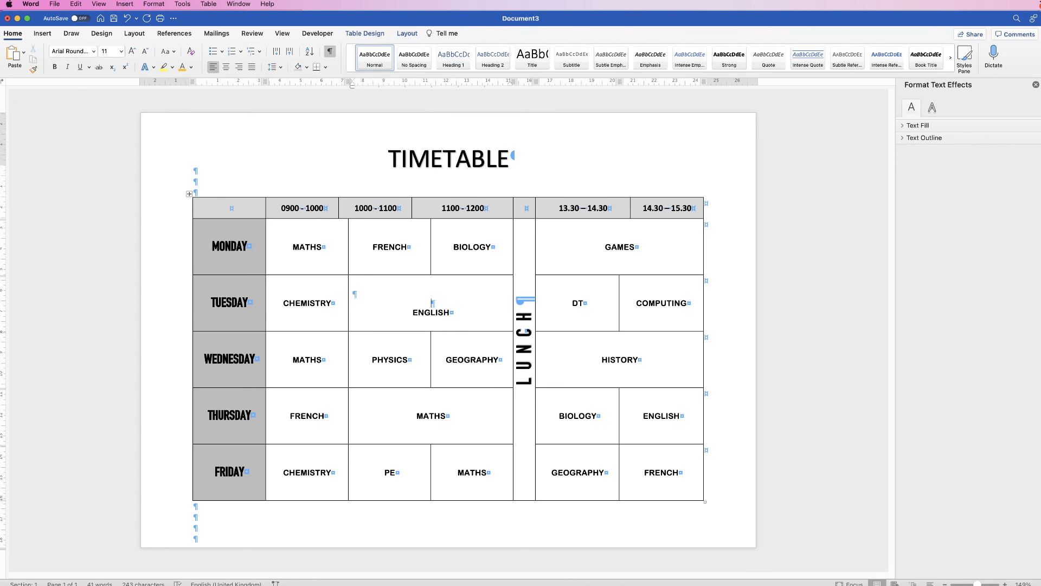
key(BackSpace)
key(Delete)
key(ctrl+e)
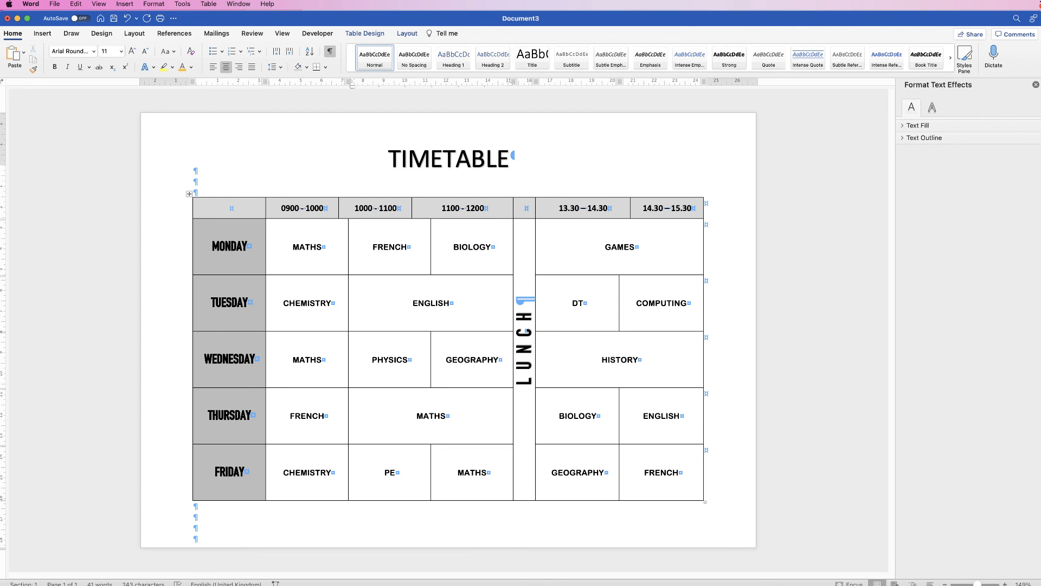
Hide the formatting marks.
key(super+8)
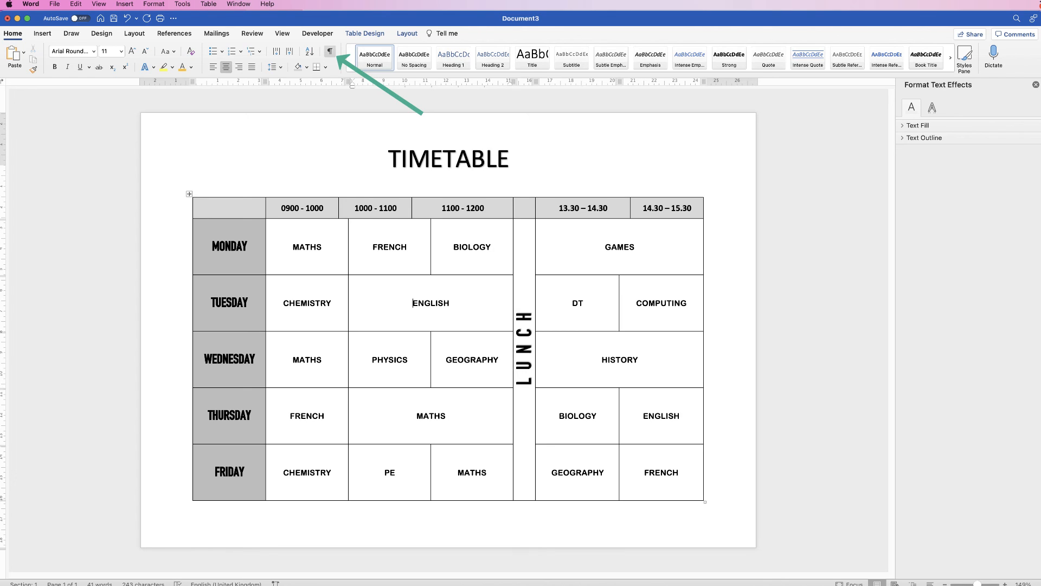
key(super+8)
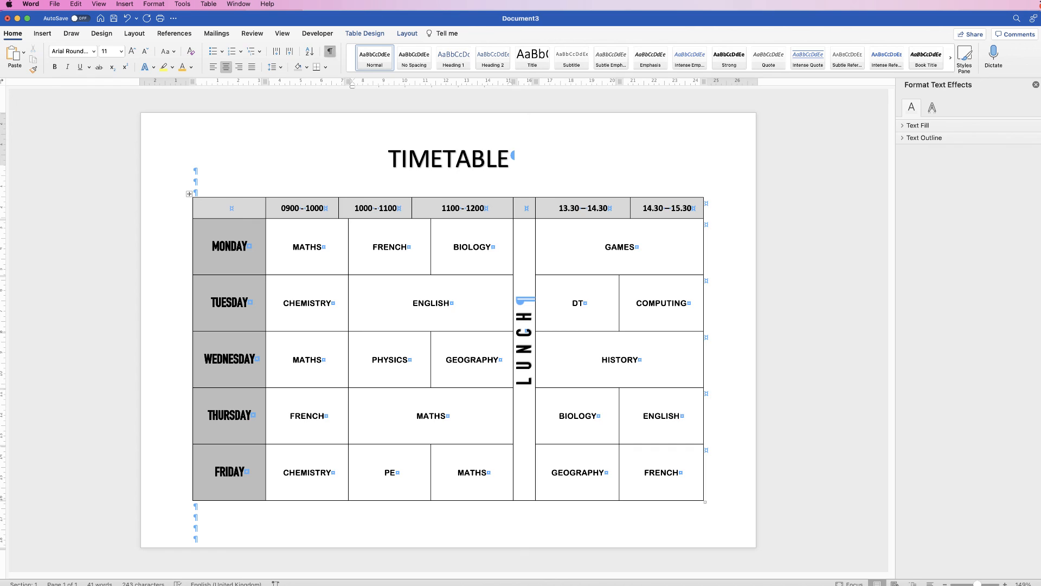
key(super+8)
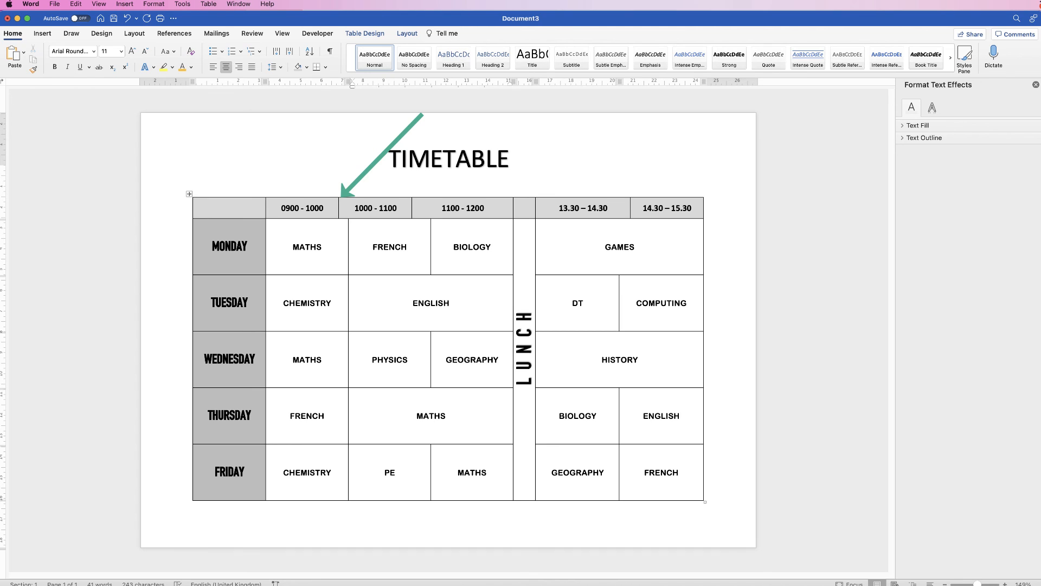
Resize the time-slot header columns so their borders line up with the lesson columns beneath.
drag(339, 208, 348, 208)
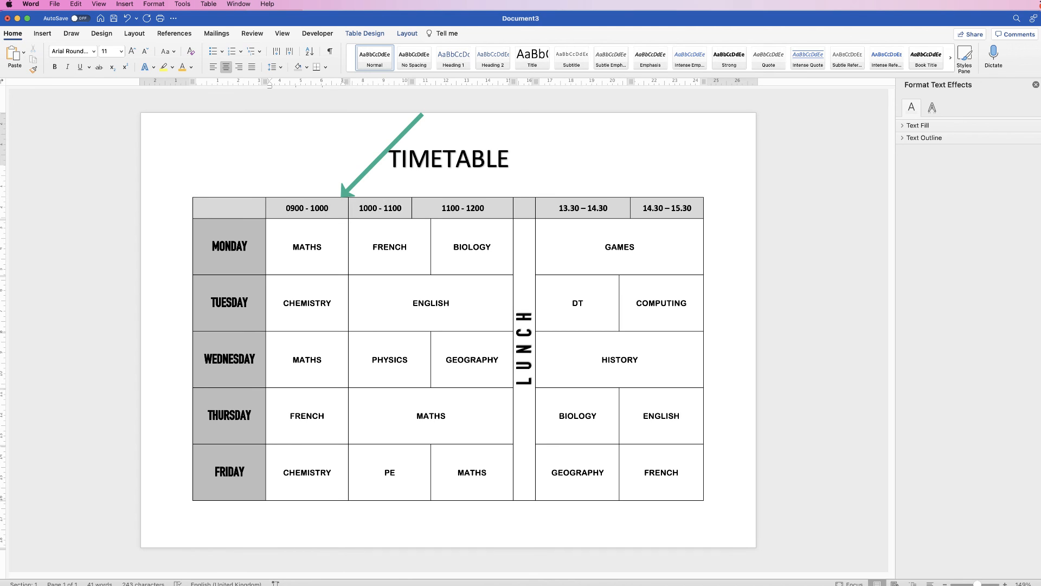
drag(412, 208, 431, 207)
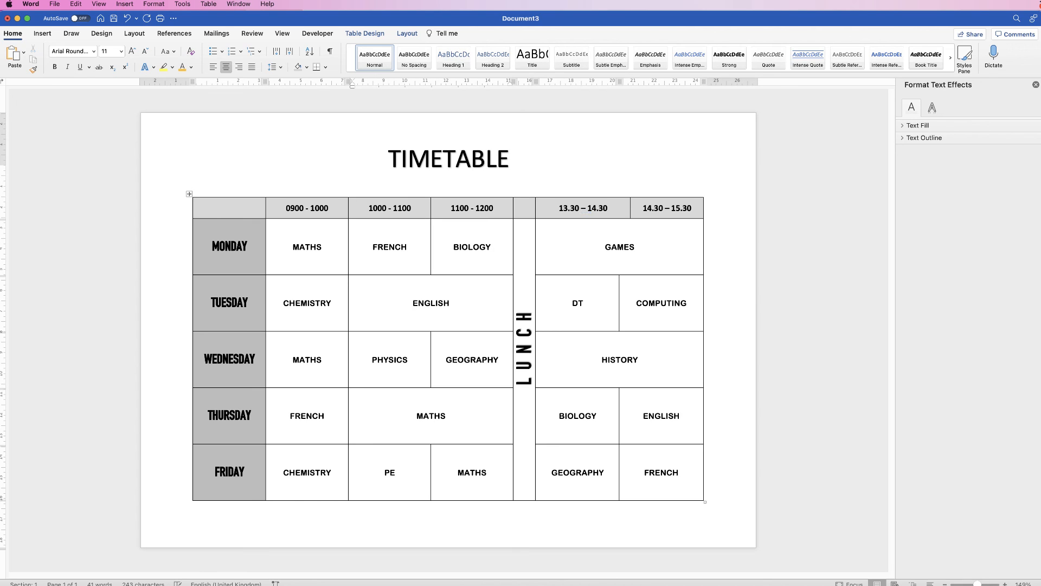
click(633, 207)
drag(630, 208, 618, 208)
click(623, 208)
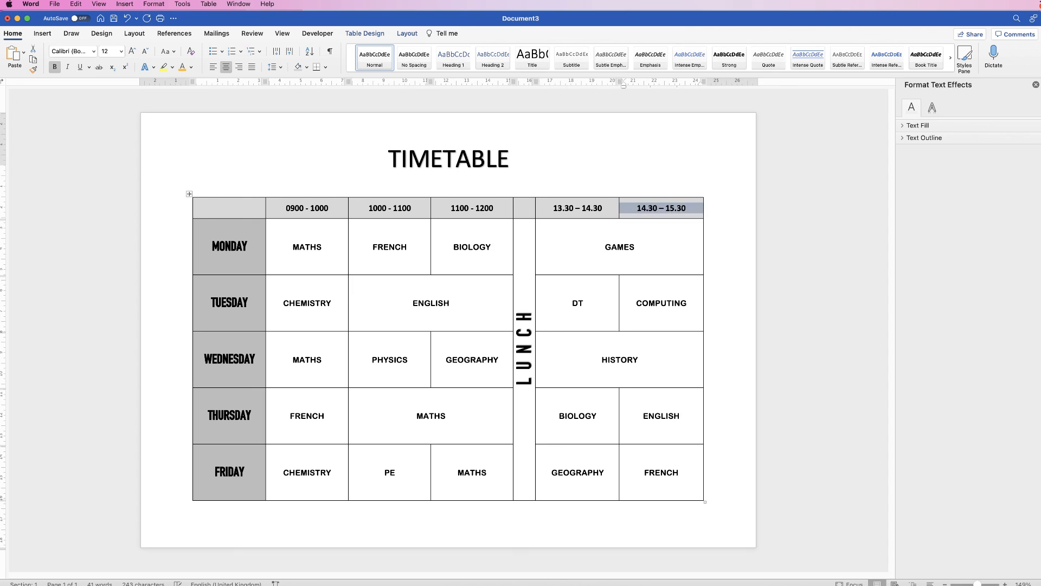
click(704, 223)
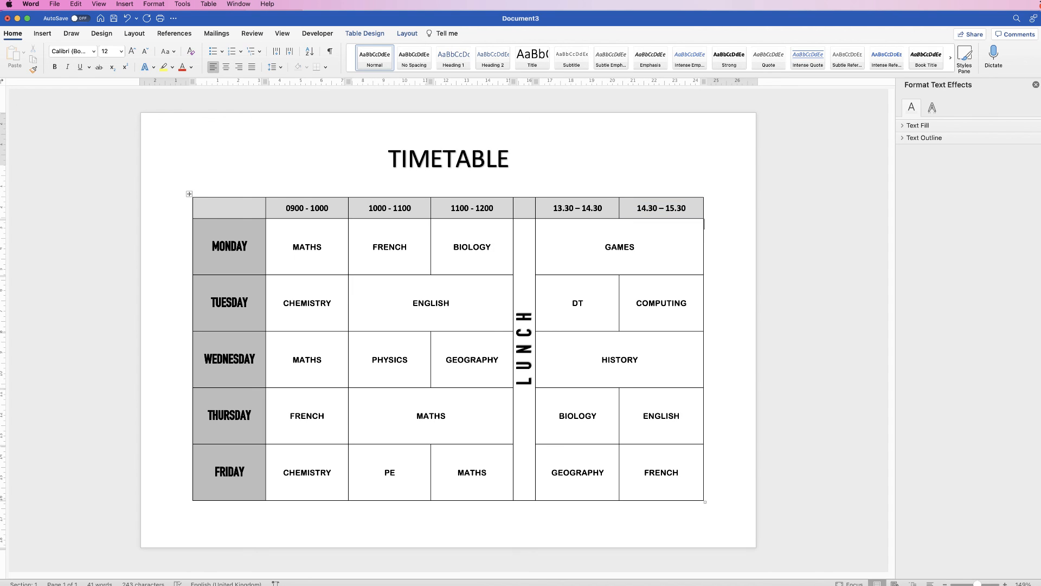